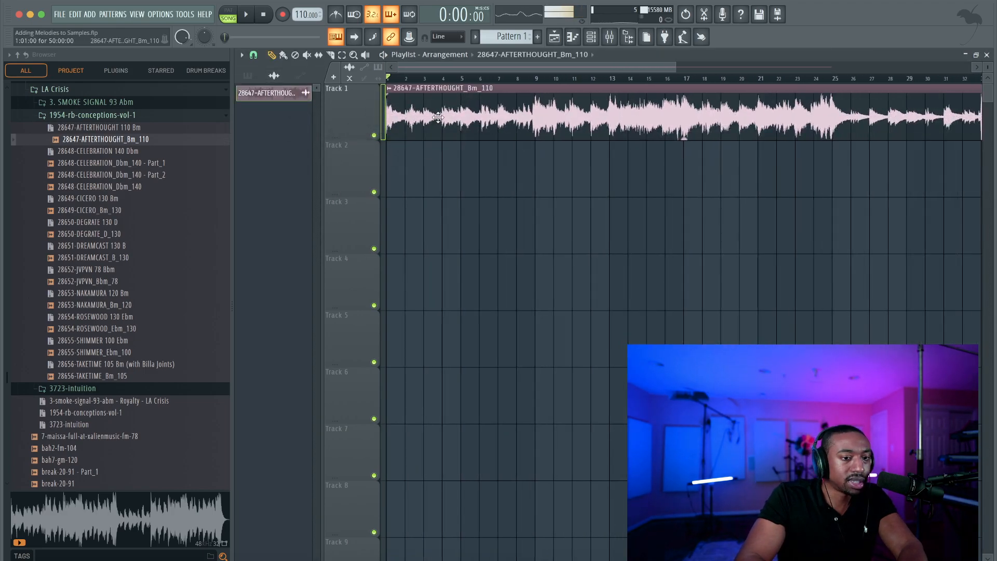
- Zoom out on the 49-bar AFTERTHOUGHT sample on Track 1 and preview it at 110 BPM
{"action": "scroll", "coordinate": [468, 110], "scroll_direction": "down", "scroll_amount": 2}
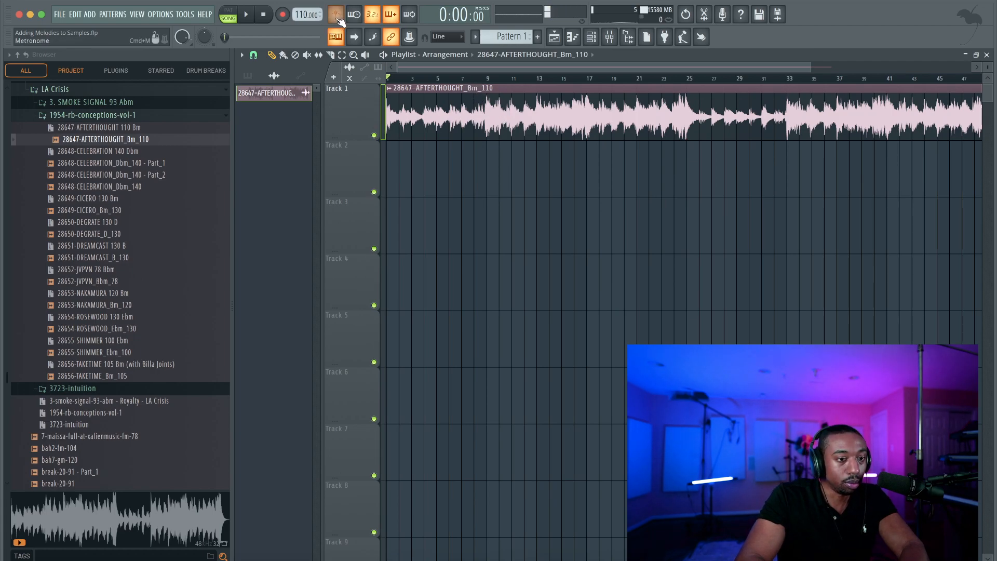
{"action": "key", "text": "space"}
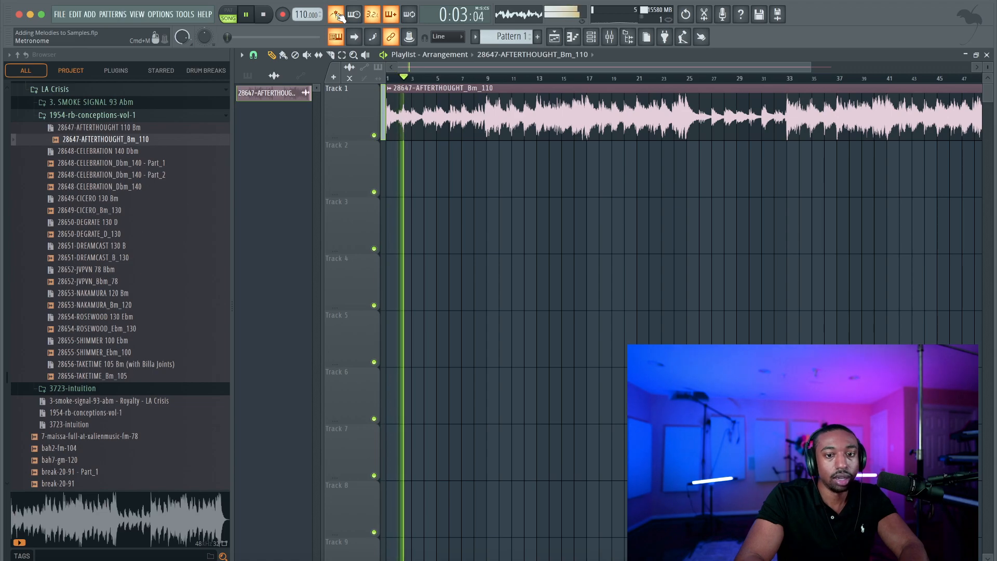
{"action": "key", "text": "space"}
{"action": "scroll", "coordinate": [405, 102], "scroll_direction": "down", "scroll_amount": 3}
{"action": "scroll", "coordinate": [453, 135], "scroll_direction": "up", "scroll_amount": 2}
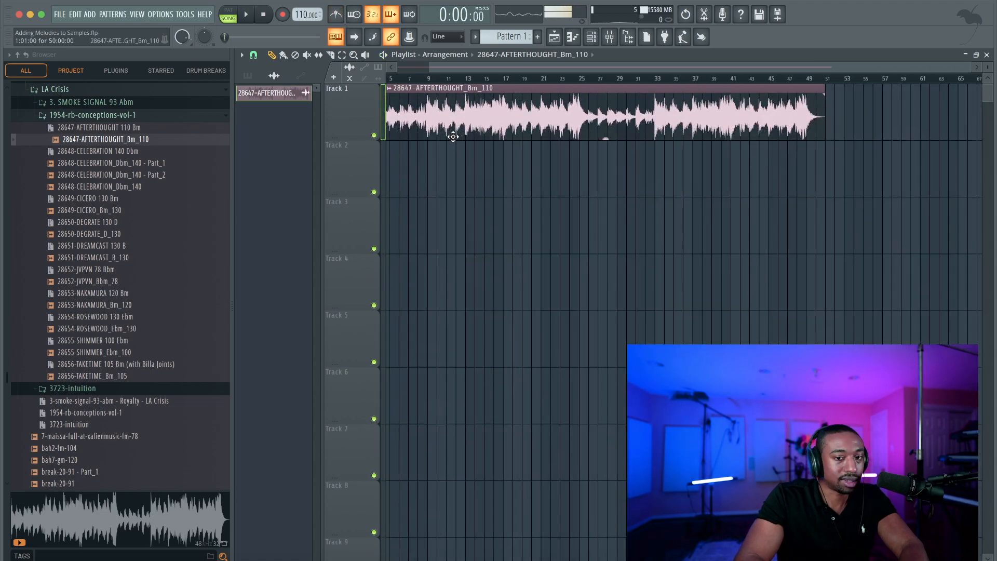
- Set the AFTERTHOUGHT clip's time-stretching mode to Stretch and play the song at 140 BPM
{"action": "double_click", "coordinate": [436, 118]}
{"action": "left_click", "coordinate": [535, 162]}
{"action": "left_click", "coordinate": [535, 197]}
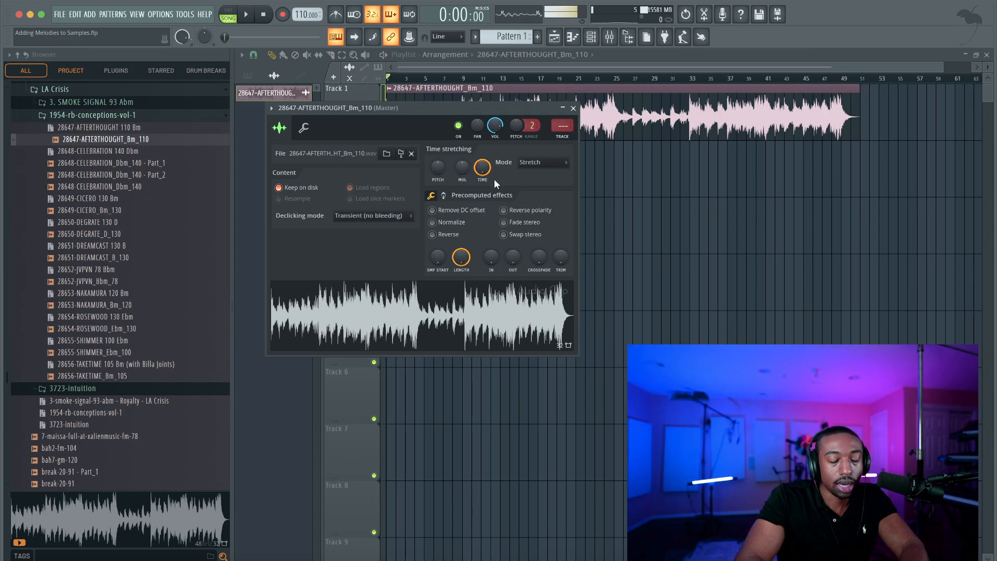
{"action": "left_click", "coordinate": [573, 109]}
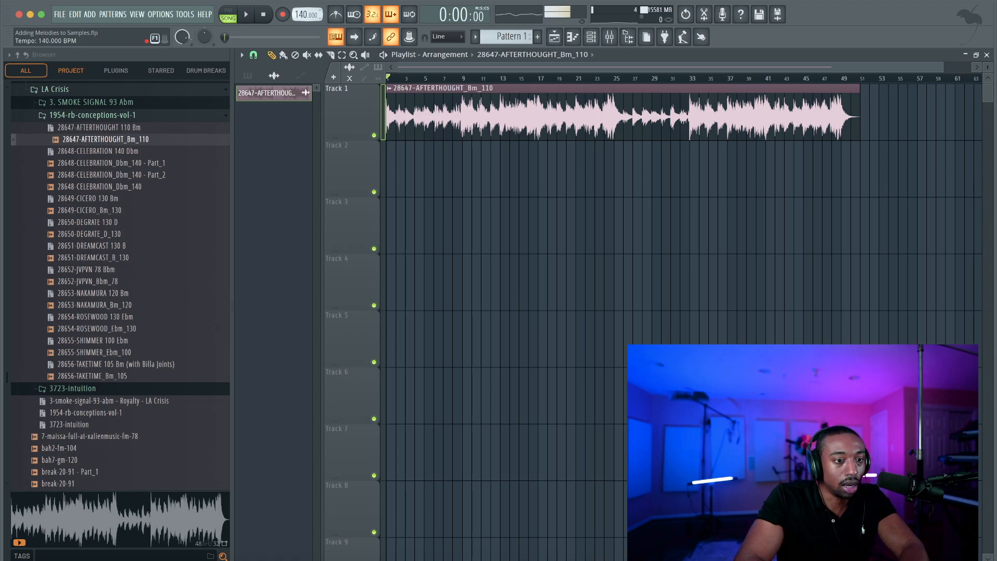
{"action": "key", "text": "space"}
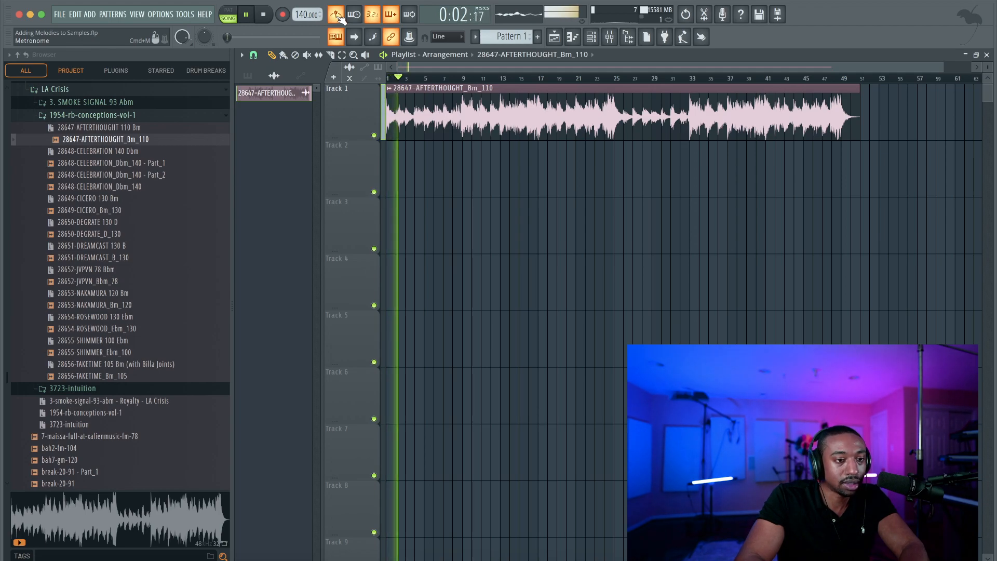
{"action": "key", "text": "space"}
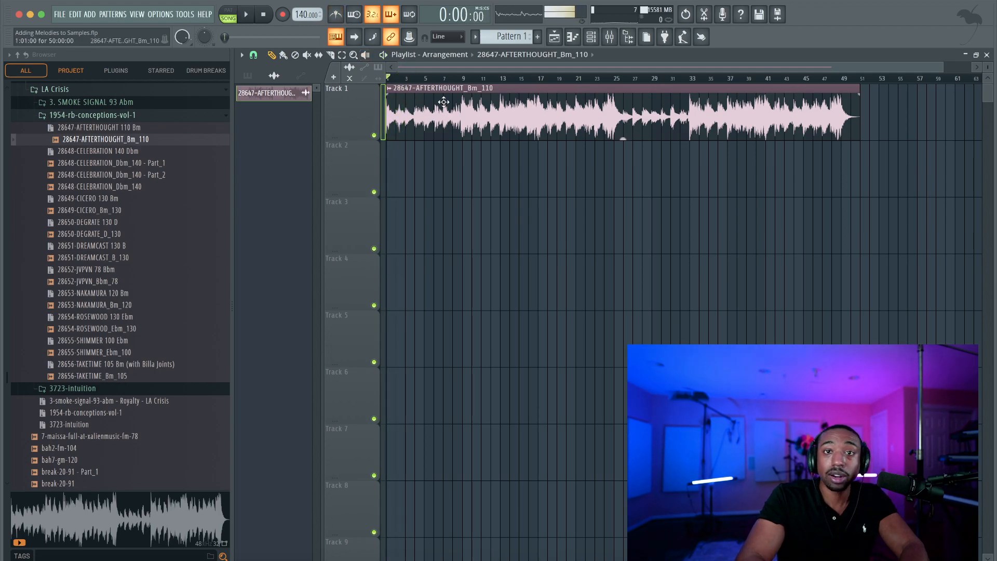
- Load the AFTERTHOUGHT sample into a new Fruity Slicer channel, sliced on every beat
{"action": "double_click", "coordinate": [410, 123]}
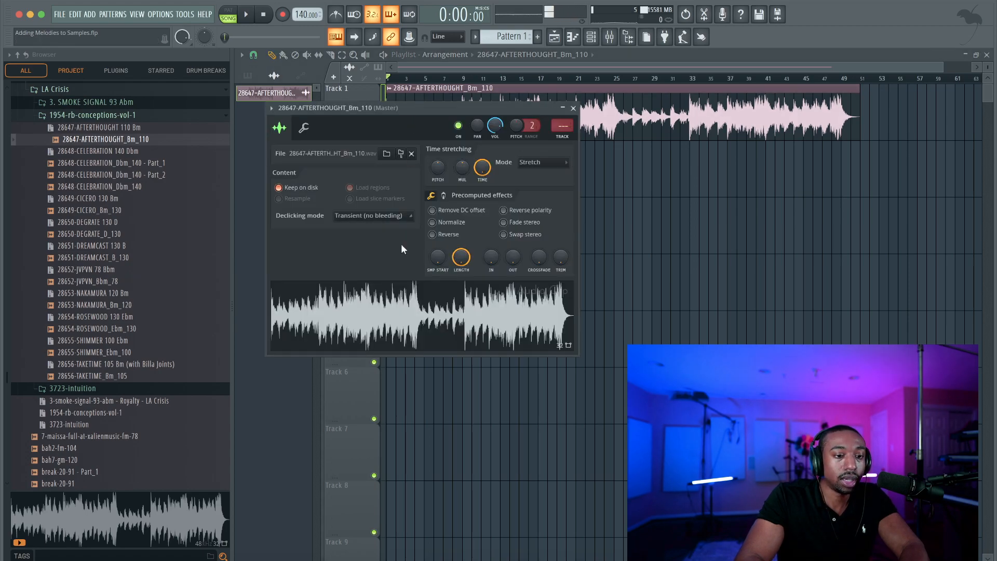
{"action": "right_click", "coordinate": [396, 291]}
{"action": "left_click", "coordinate": [432, 391]}
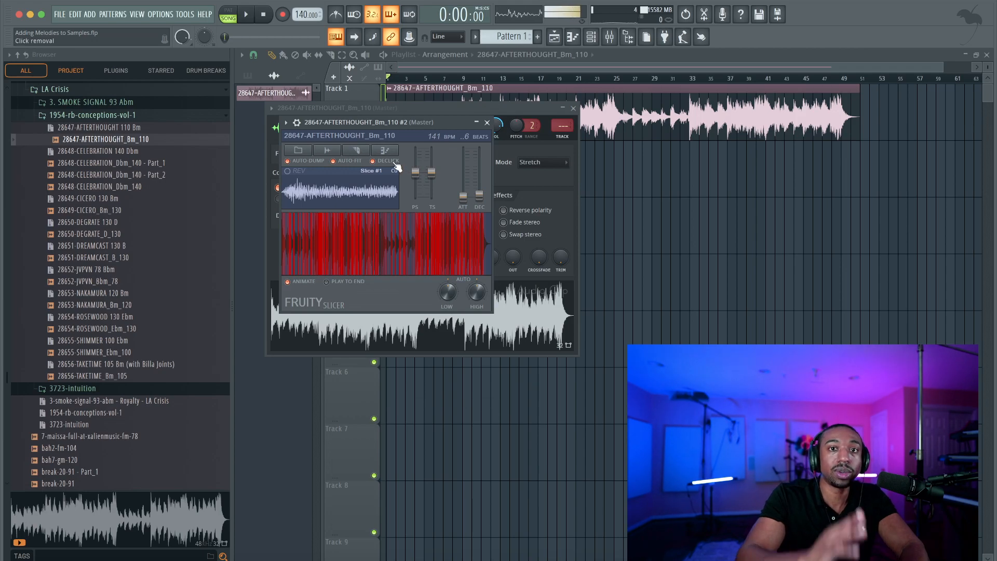
{"action": "left_click", "coordinate": [356, 150]}
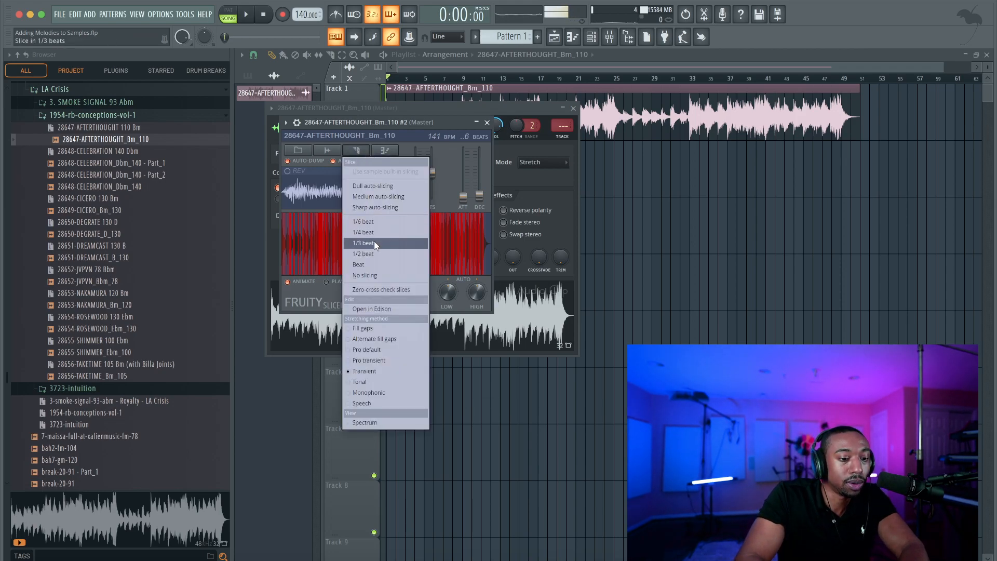
{"action": "left_click", "coordinate": [369, 263]}
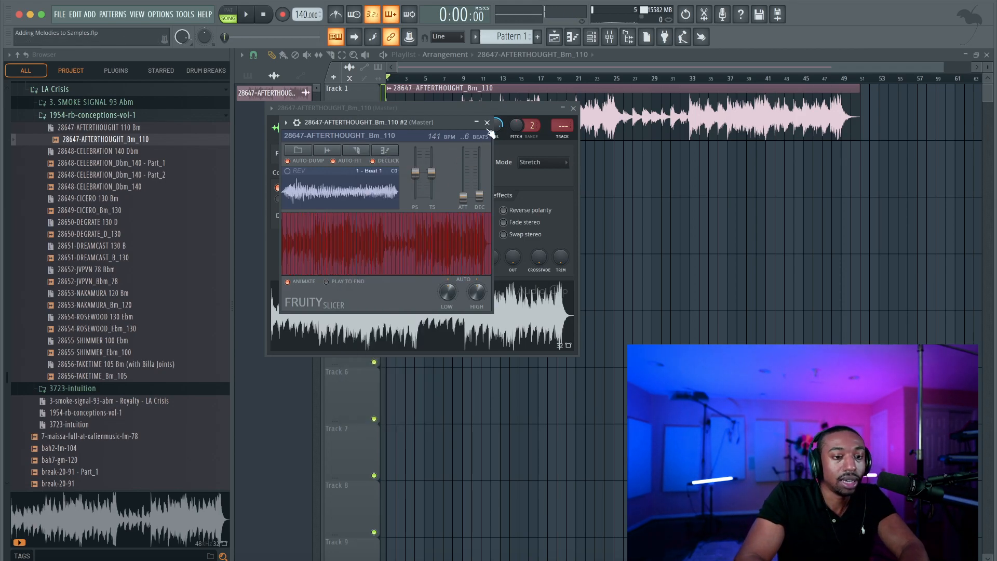
{"action": "left_click", "coordinate": [487, 123]}
{"action": "left_click", "coordinate": [592, 40]}
- Place Pattern 1 at the start of Track 2 in place of the audio clip
{"action": "right_click", "coordinate": [677, 285]}
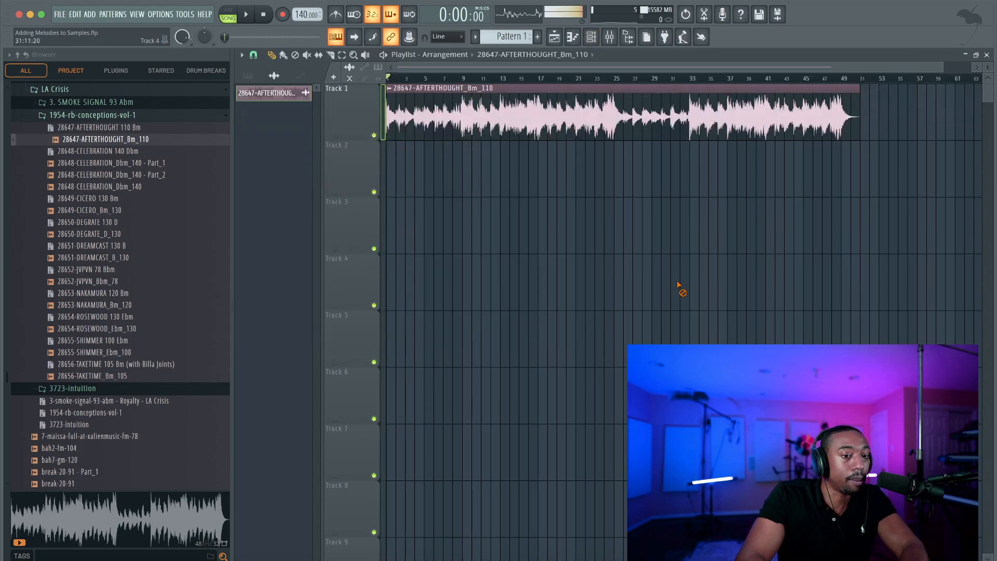
{"action": "left_click_drag", "start_coordinate": [414, 178], "coordinate": [371, 185]}
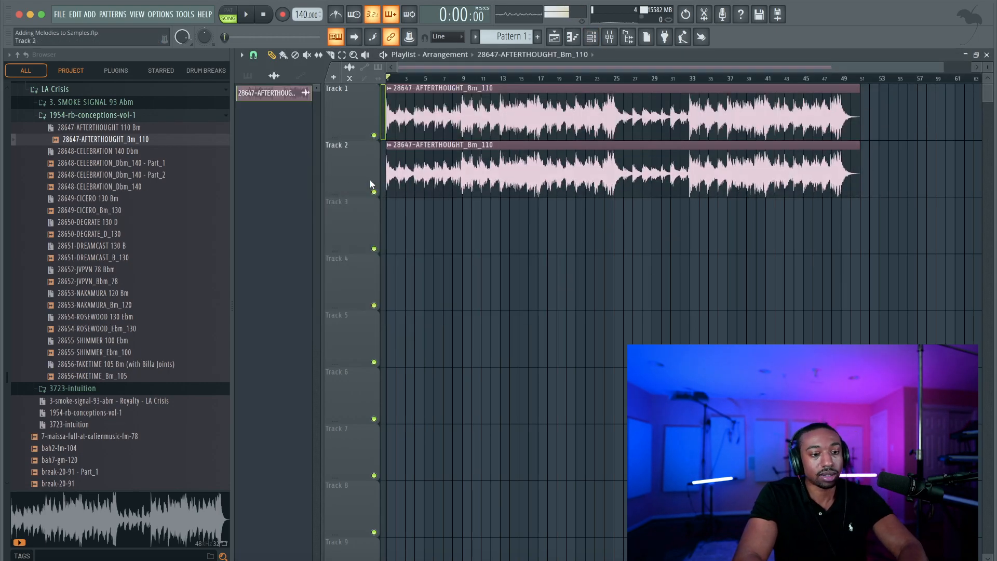
{"action": "right_click", "coordinate": [411, 186]}
{"action": "left_click", "coordinate": [248, 76]}
{"action": "left_click_drag", "start_coordinate": [267, 93], "coordinate": [388, 182]}
- Set the grid snap to beats, mute Track 1 and play back the sliced pattern
{"action": "left_click", "coordinate": [254, 55]}
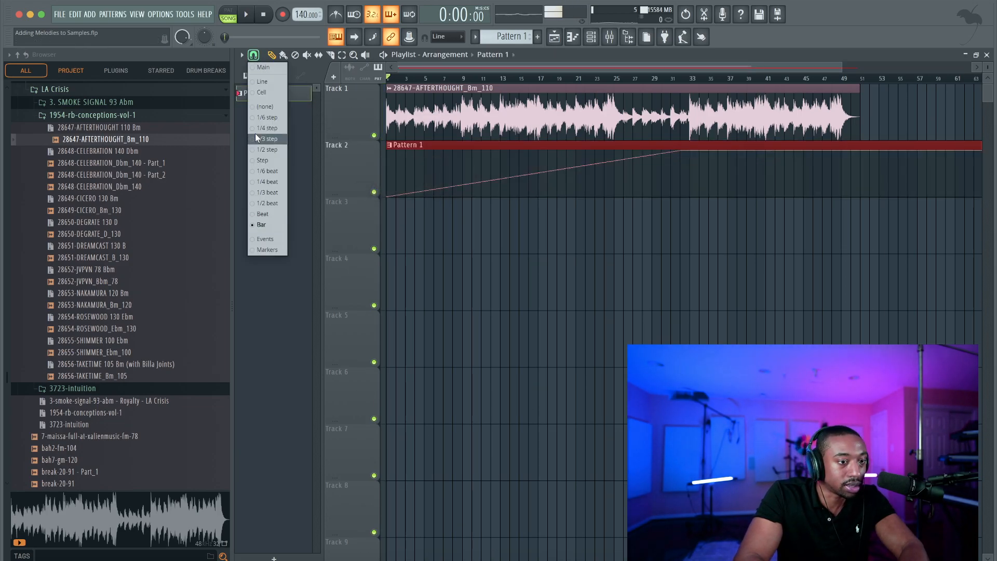
{"action": "left_click", "coordinate": [264, 214]}
{"action": "left_click", "coordinate": [374, 135]}
{"action": "key", "text": "space"}
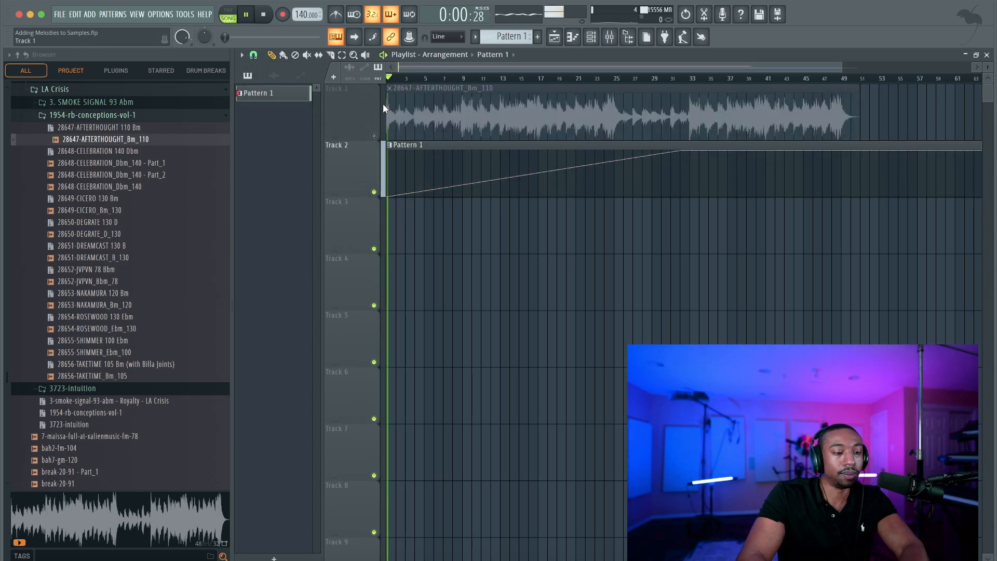
{"action": "key", "text": "F6"}
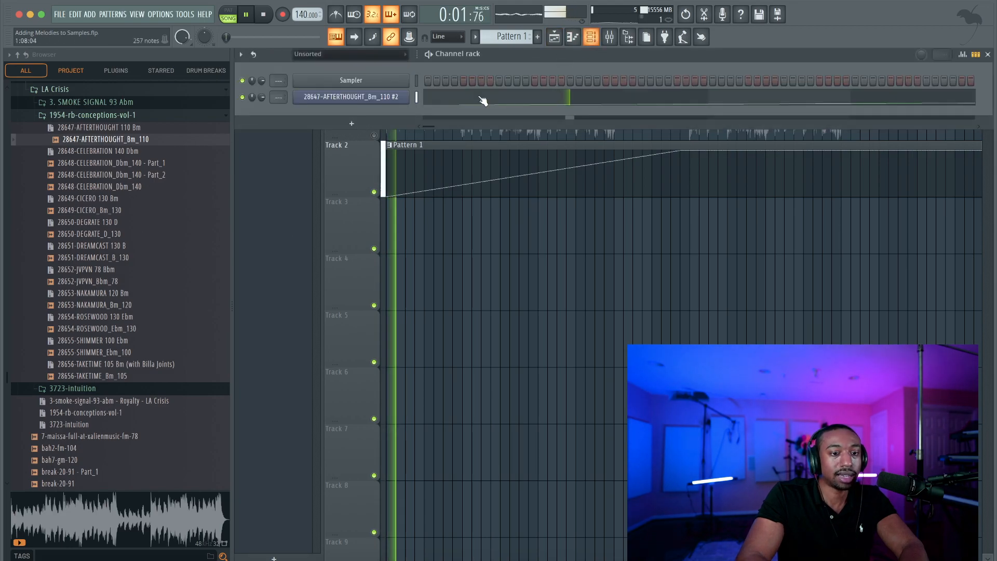
- Raise the slicer's TS fader to fit the slices to tempo, then route the channel to insert 8
{"action": "left_click", "coordinate": [348, 102]}
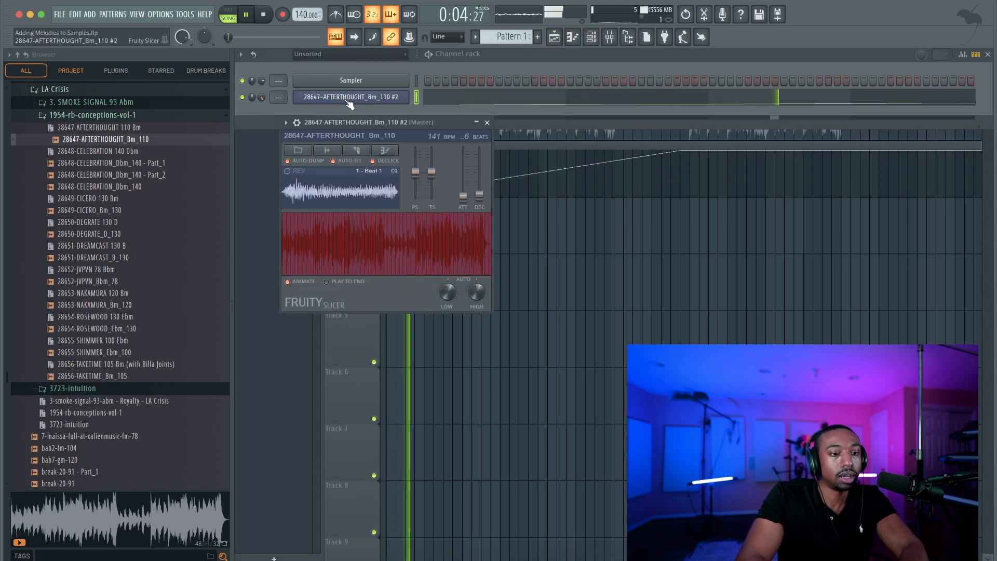
{"action": "key", "text": "space"}
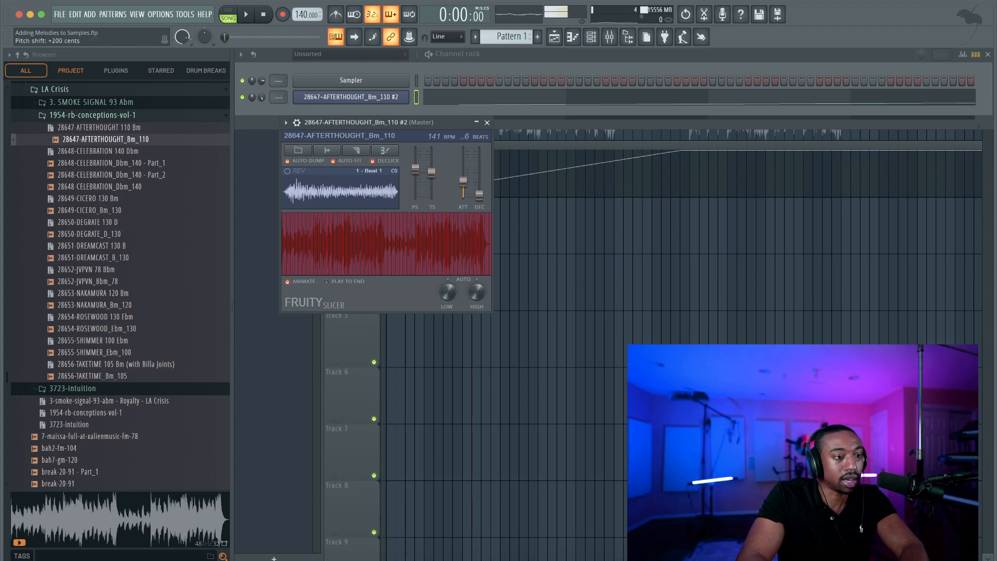
{"action": "key", "text": "space"}
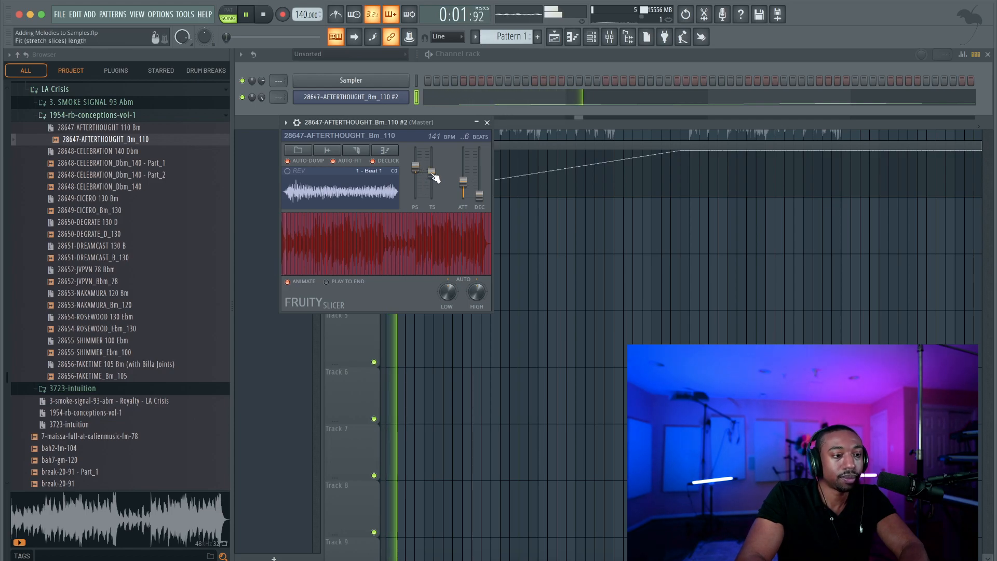
{"action": "left_click_drag", "start_coordinate": [435, 175], "coordinate": [431, 164]}
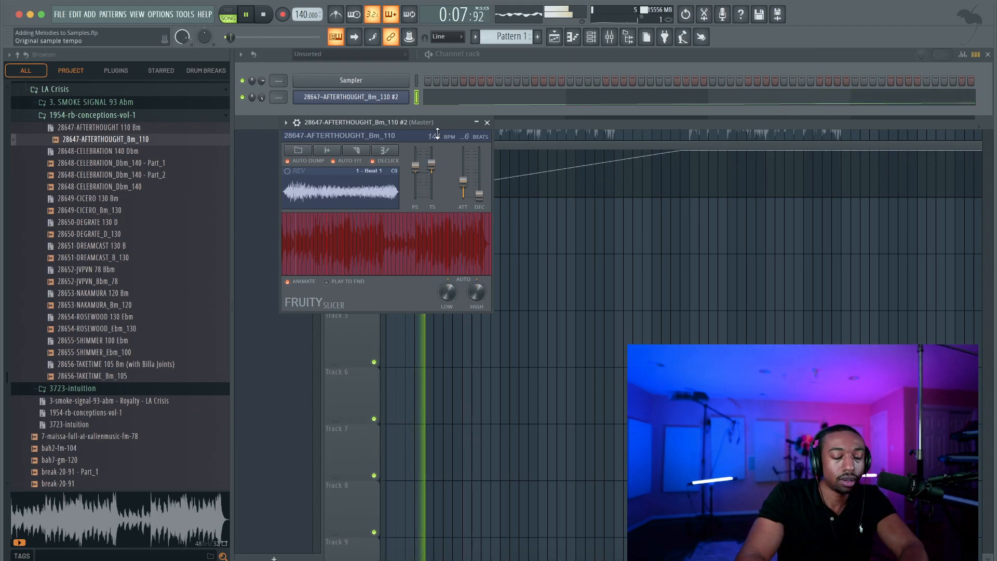
{"action": "left_click", "coordinate": [487, 123]}
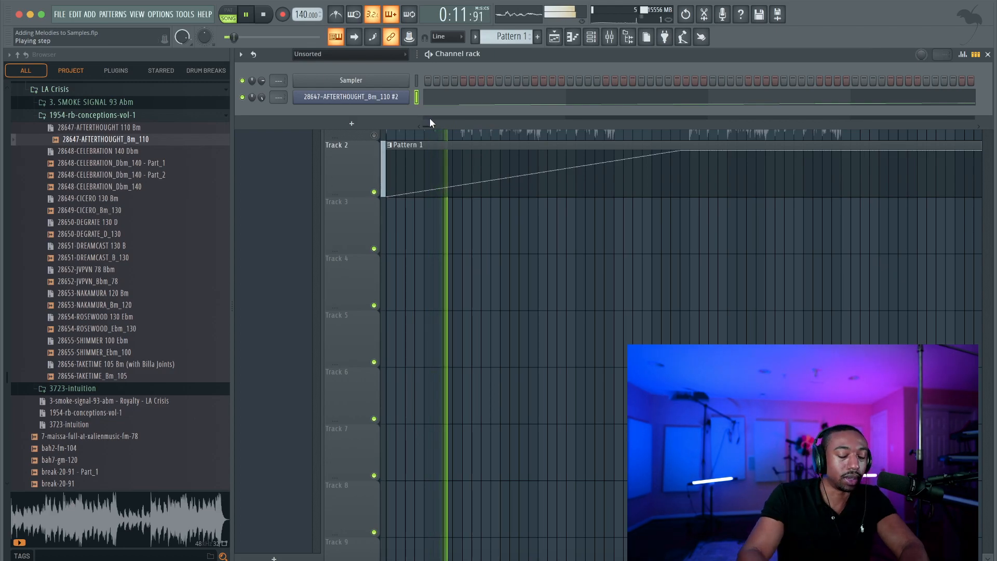
{"action": "key", "text": "ctrl+l"}
{"action": "key", "text": "space"}
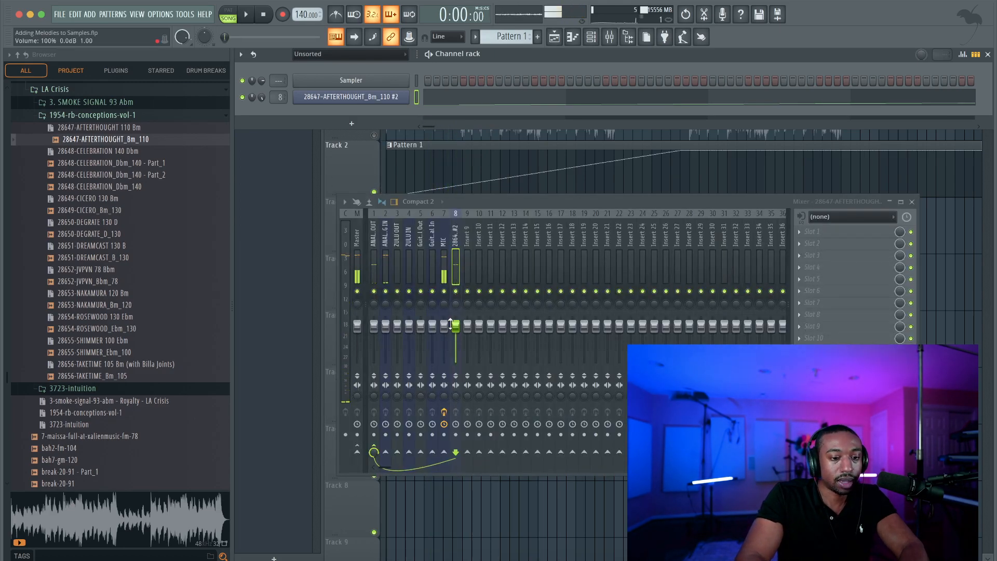
- Lower insert 8's volume and load Fruity Delay 3 into its first effect slot
{"action": "left_click_drag", "start_coordinate": [455, 326], "coordinate": [455, 331]}
{"action": "left_click", "coordinate": [833, 231]}
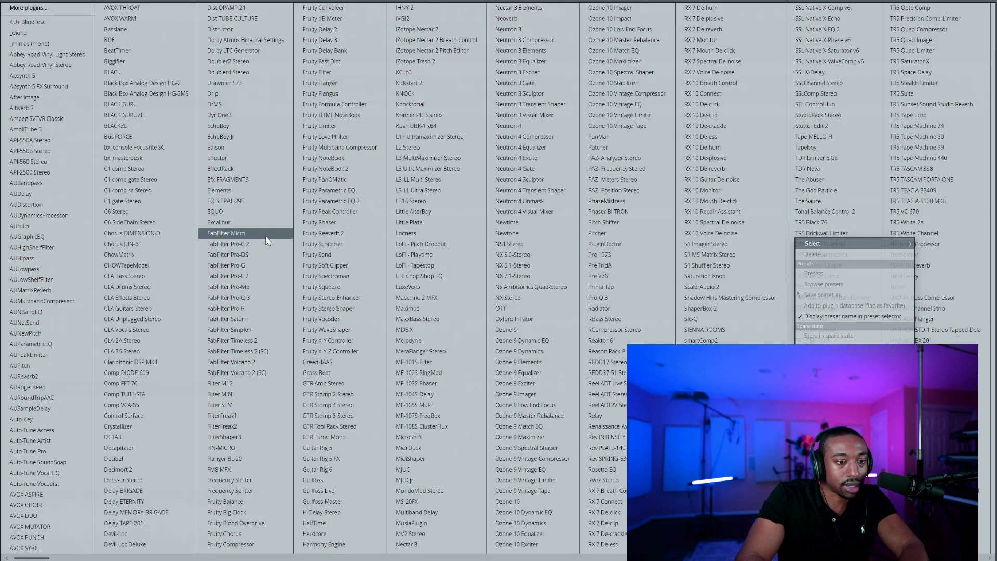
{"action": "left_click", "coordinate": [358, 42]}
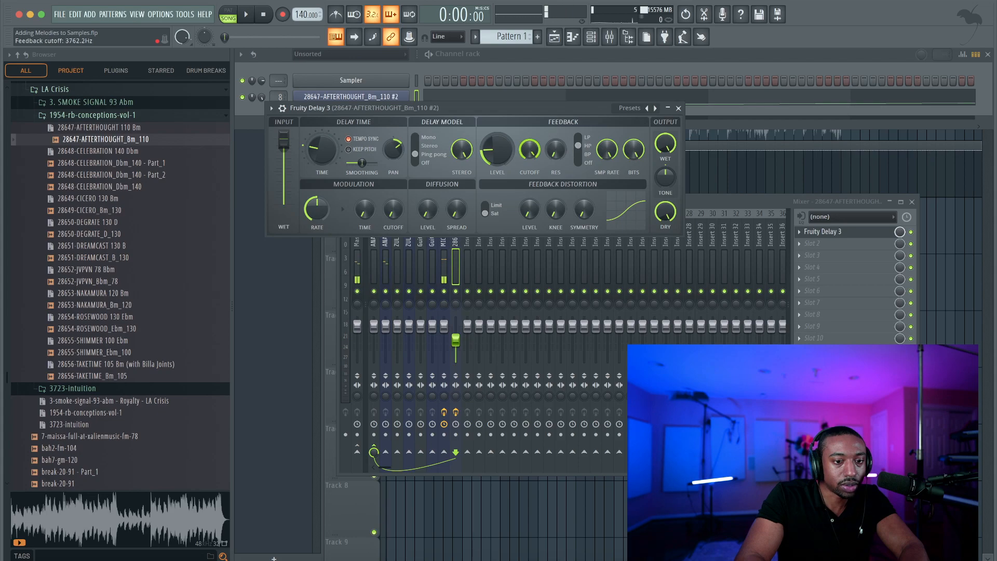
{"action": "key", "text": "space"}
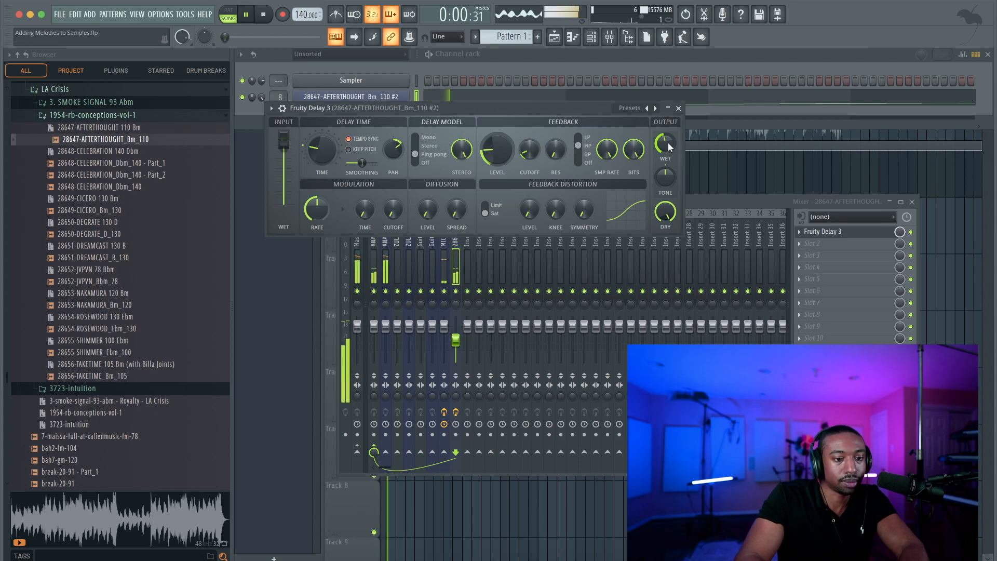
{"action": "left_click", "coordinate": [678, 109]}
{"action": "key", "text": "space"}
- Raise Fruity Delay 3's modulation time and return to the Playlist
{"action": "left_click", "coordinate": [833, 233]}
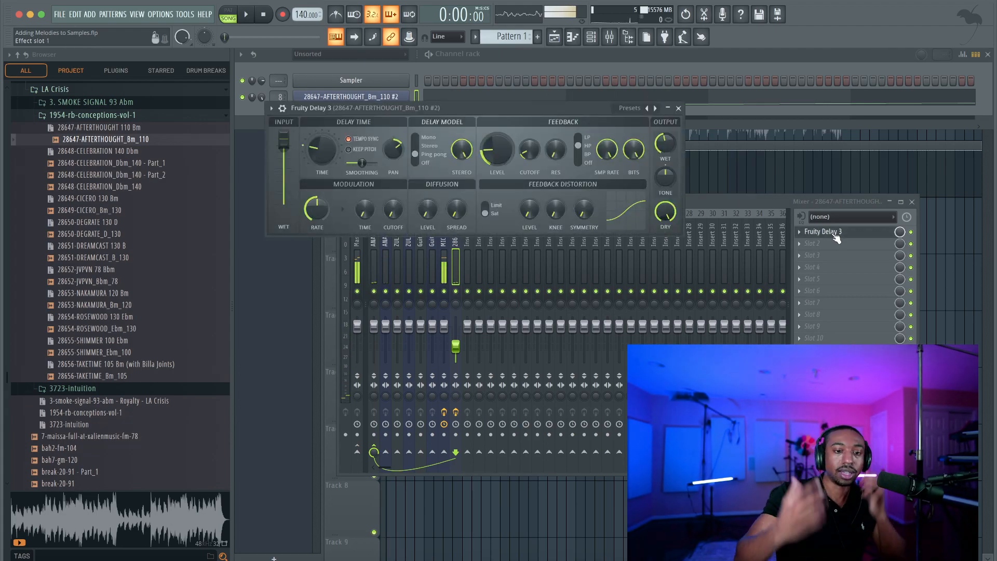
{"action": "key", "text": "space"}
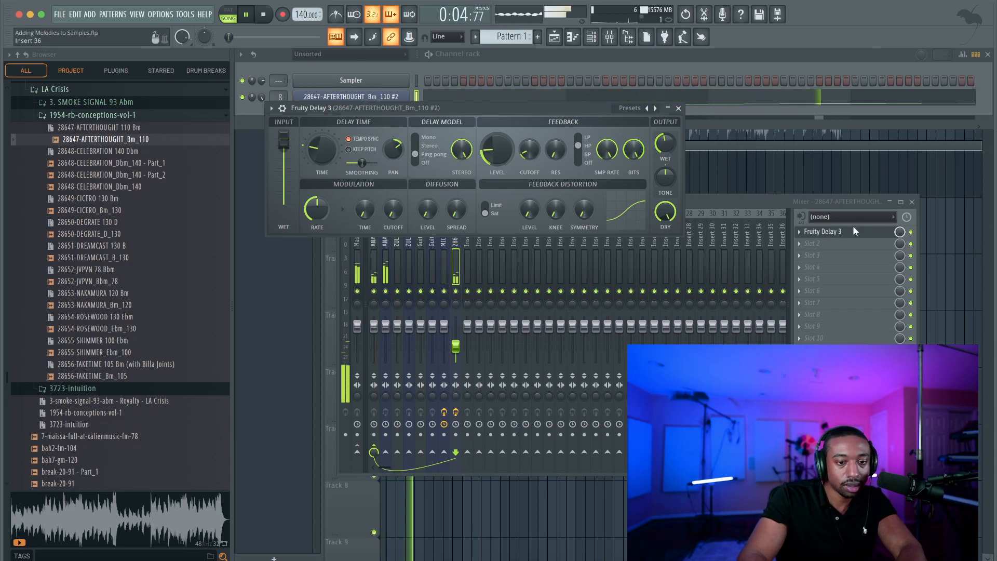
{"action": "left_click_drag", "start_coordinate": [366, 210], "coordinate": [366, 193]}
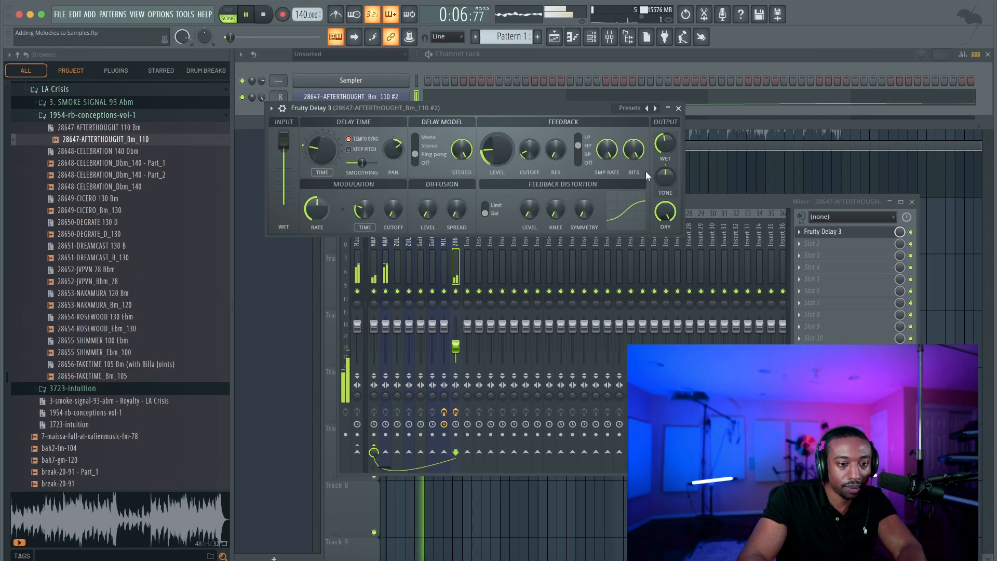
{"action": "left_click", "coordinate": [680, 108]}
{"action": "key", "text": "F5"}
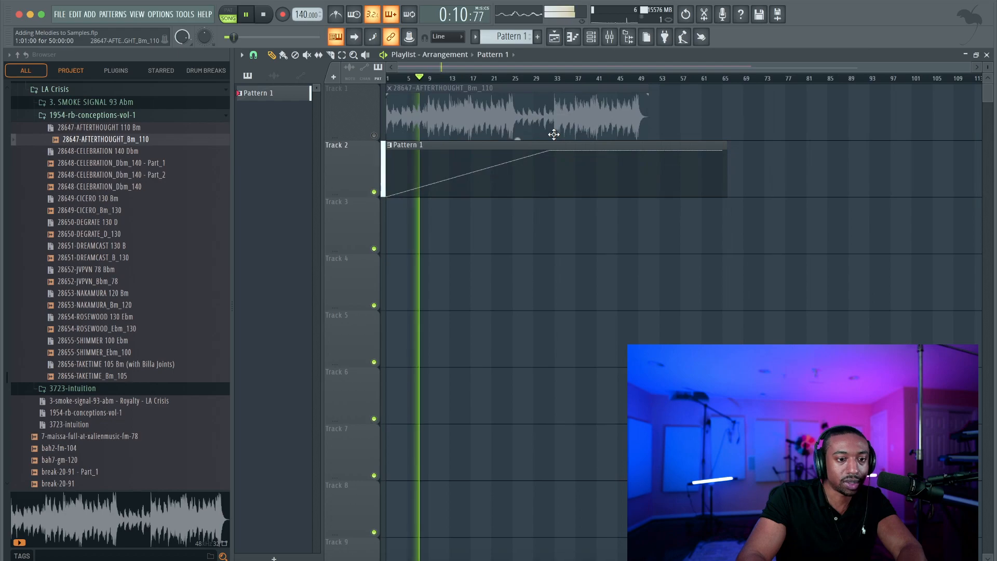
{"action": "left_click_drag", "start_coordinate": [727, 153], "coordinate": [558, 153]}
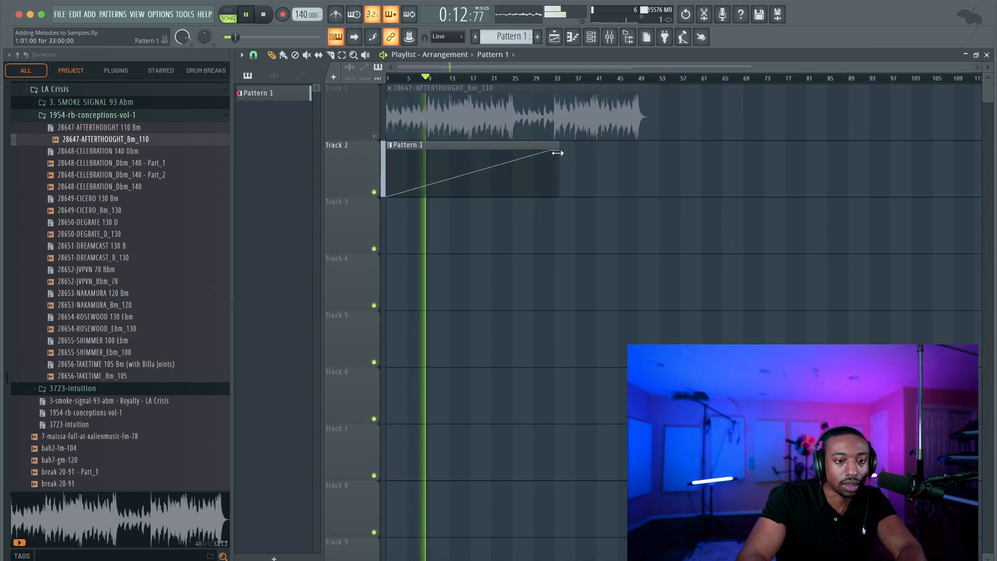
{"action": "scroll", "coordinate": [470, 207], "scroll_direction": "up", "scroll_amount": 3}
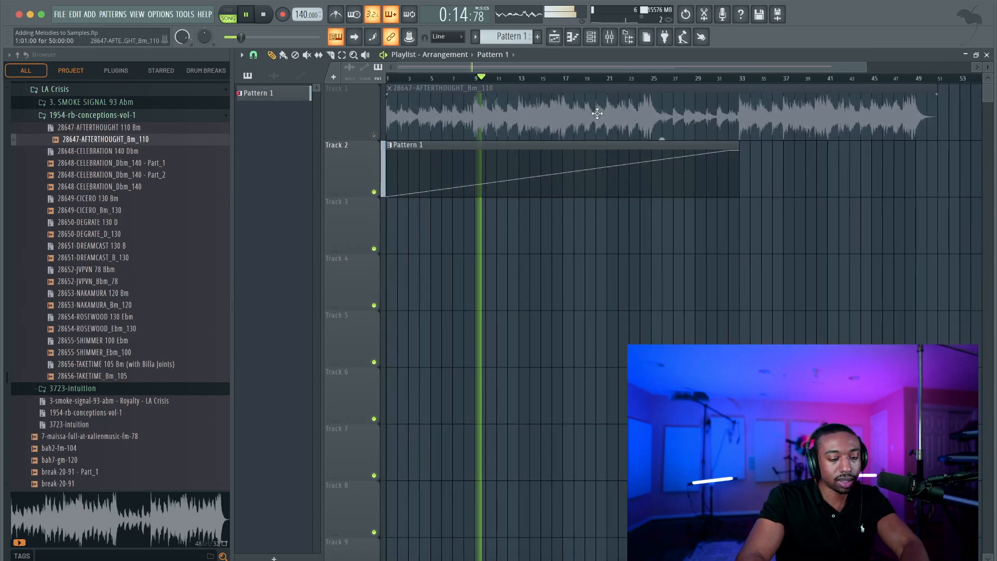
{"action": "key", "text": "space"}
{"action": "left_click", "coordinate": [591, 36]}
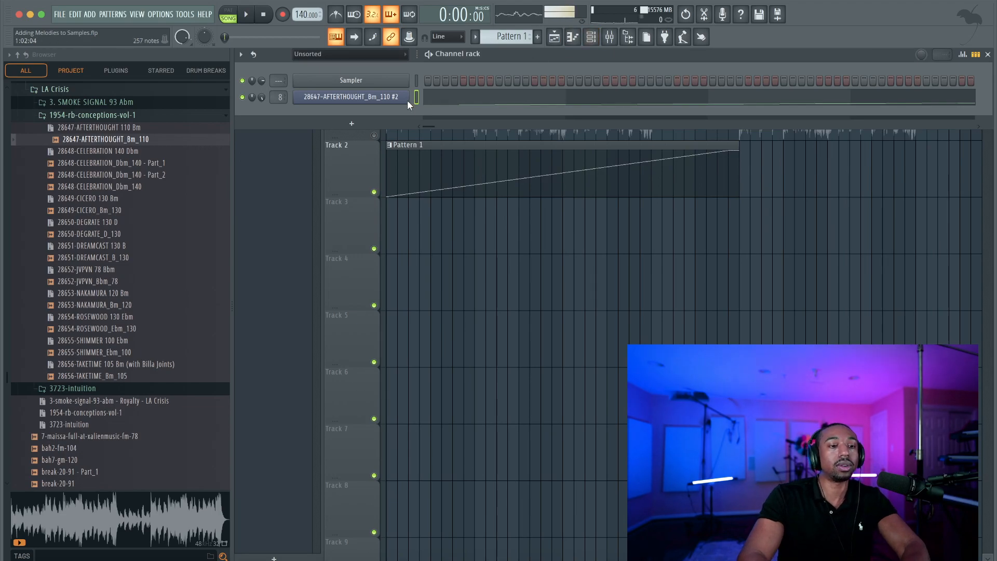
{"action": "key", "text": "space"}
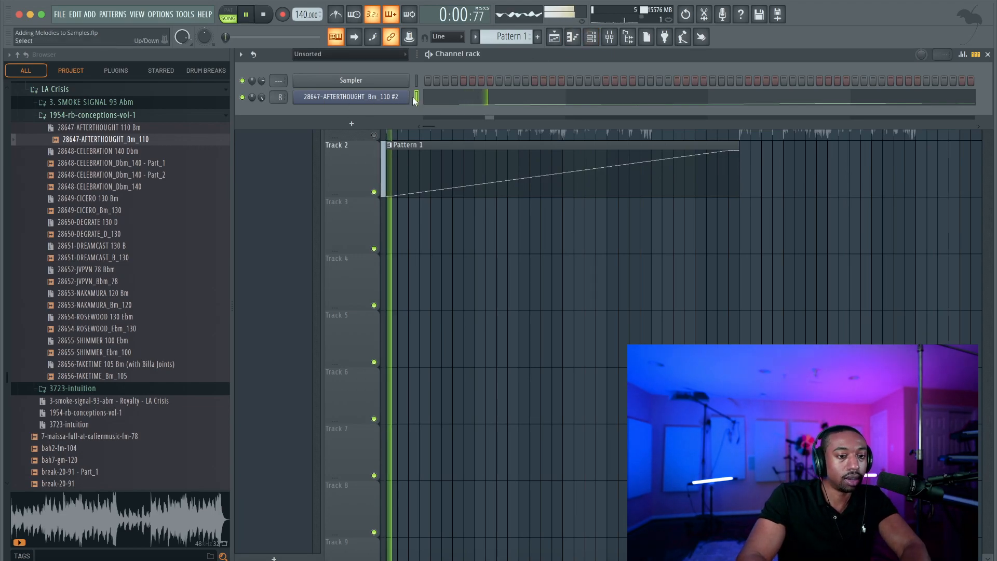
{"action": "left_click", "coordinate": [444, 100]}
{"action": "scroll", "coordinate": [441, 167], "scroll_direction": "down", "scroll_amount": 2}
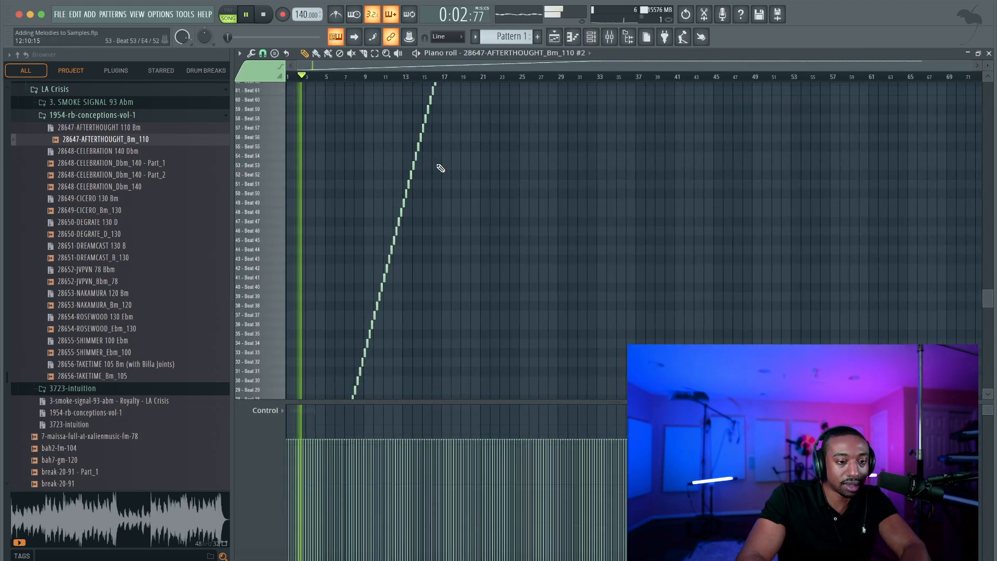
{"action": "left_click", "coordinate": [403, 76]}
{"action": "left_click", "coordinate": [989, 54]}
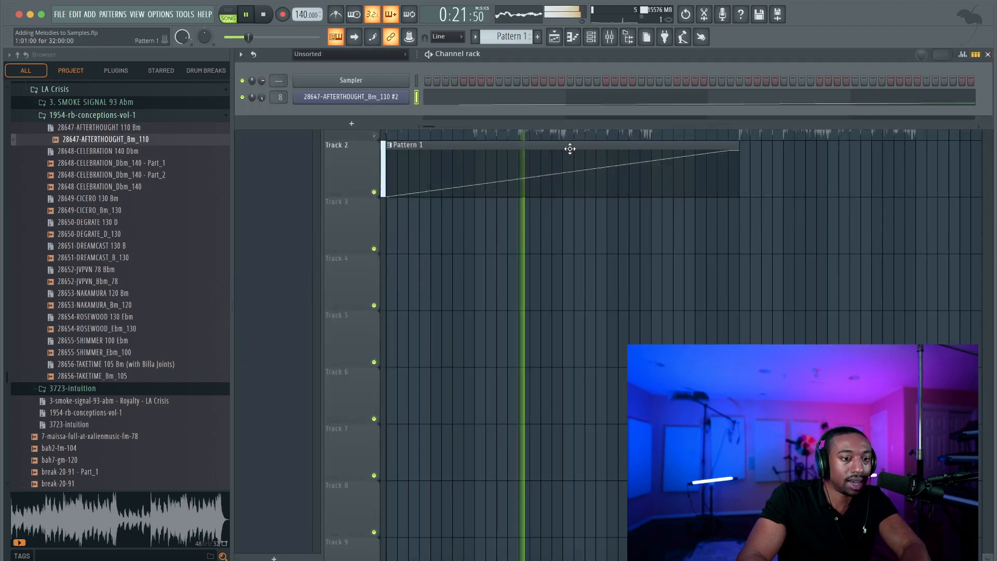
{"action": "key", "text": "space"}
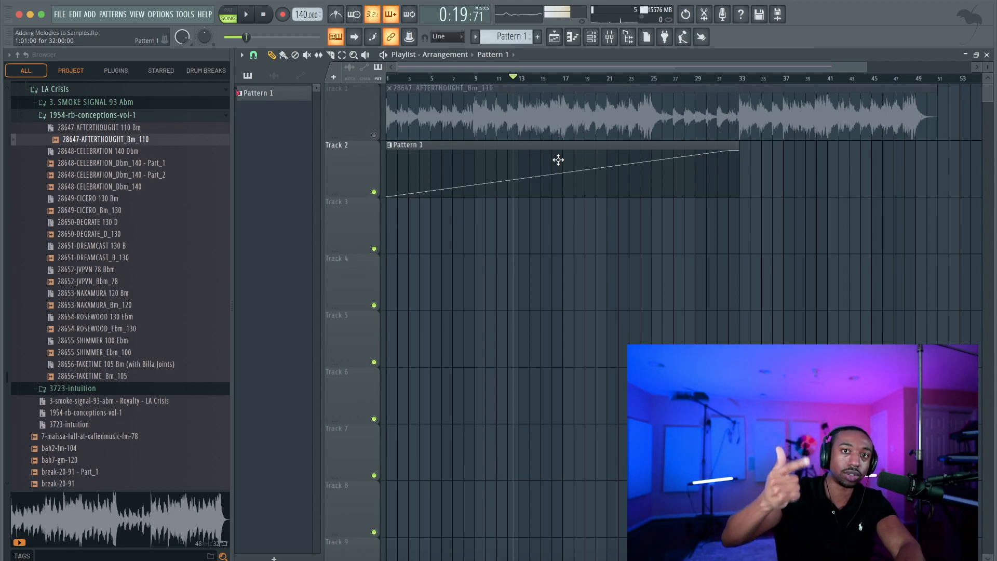
- Add an Xpand!2 channel with the 16 Strings '+01 Bigger Legato Strings' preset in Part A
{"action": "left_click", "coordinate": [592, 40]}
{"action": "left_click", "coordinate": [299, 123]}
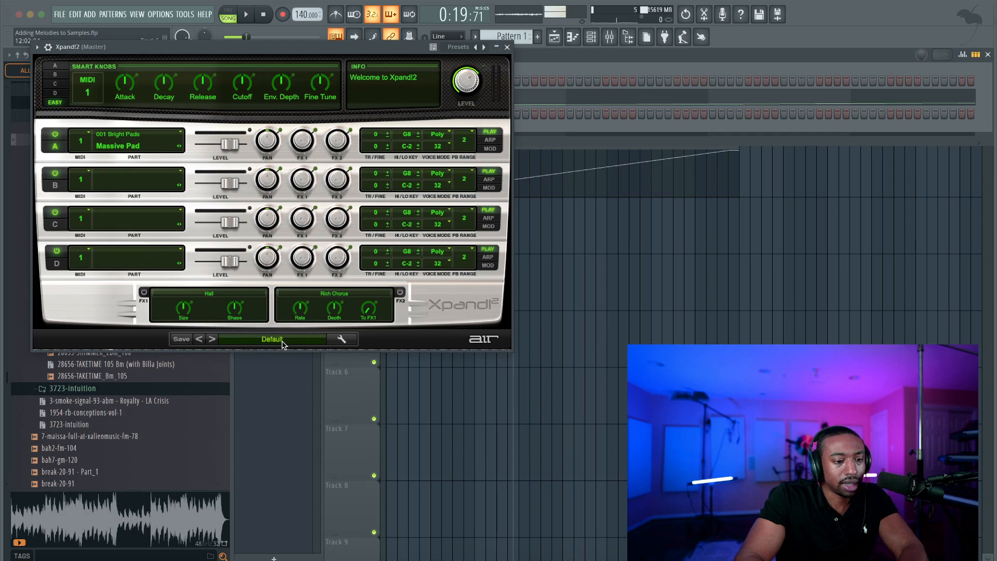
{"action": "left_click", "coordinate": [279, 340]}
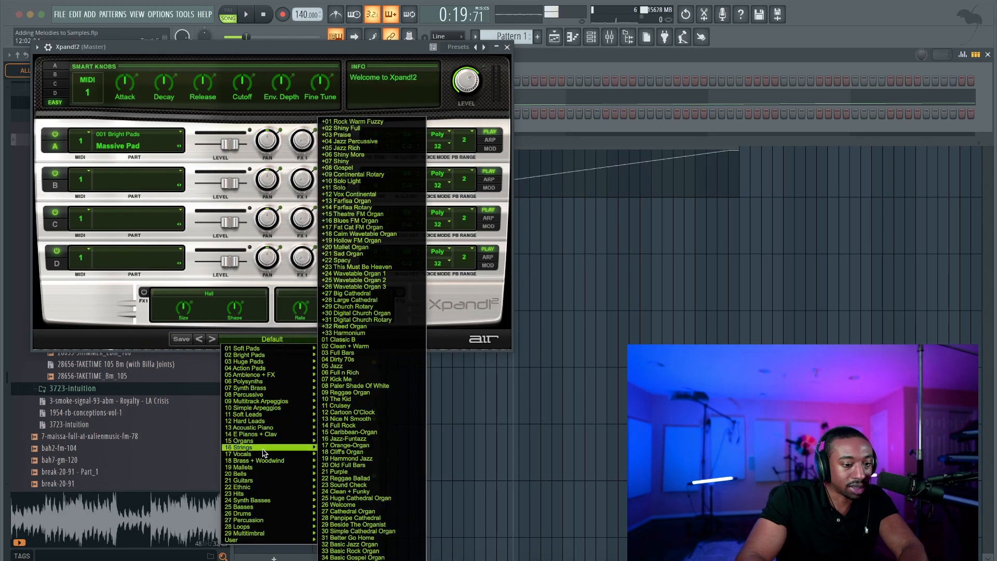
{"action": "mouse_move", "coordinate": [264, 481]}
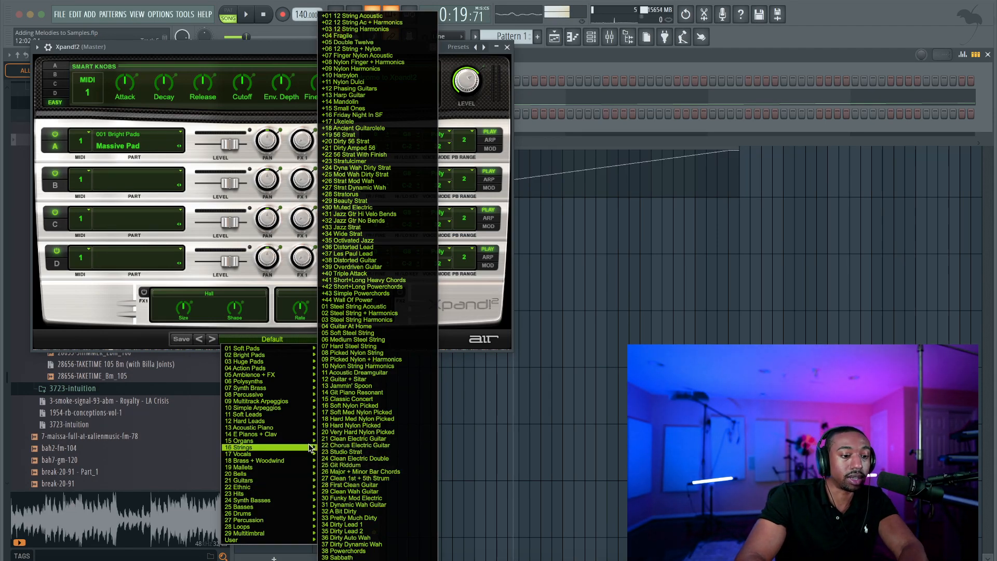
{"action": "mouse_move", "coordinate": [310, 448]}
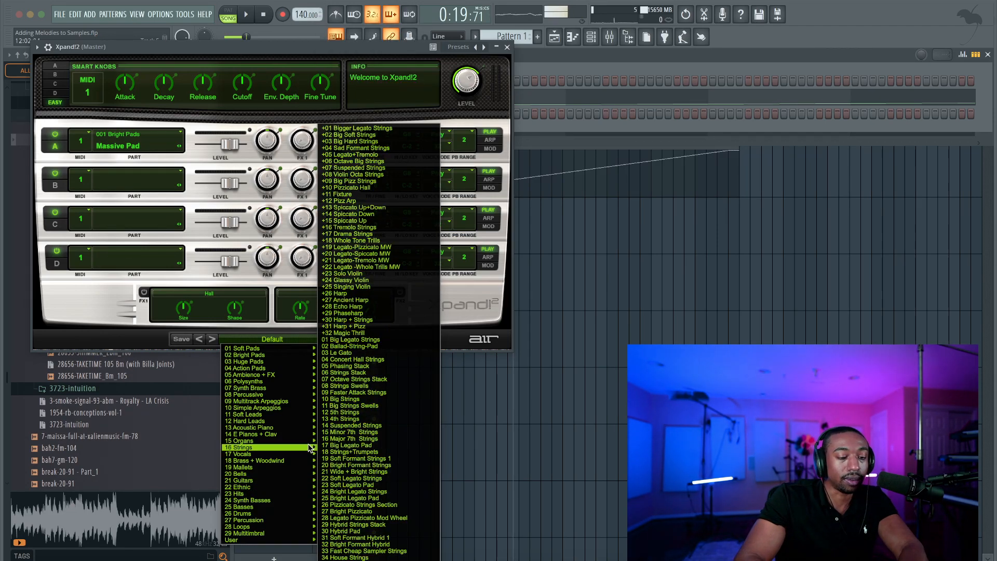
{"action": "left_click", "coordinate": [370, 129]}
{"action": "left_click", "coordinate": [507, 48]}
{"action": "key", "text": "space"}
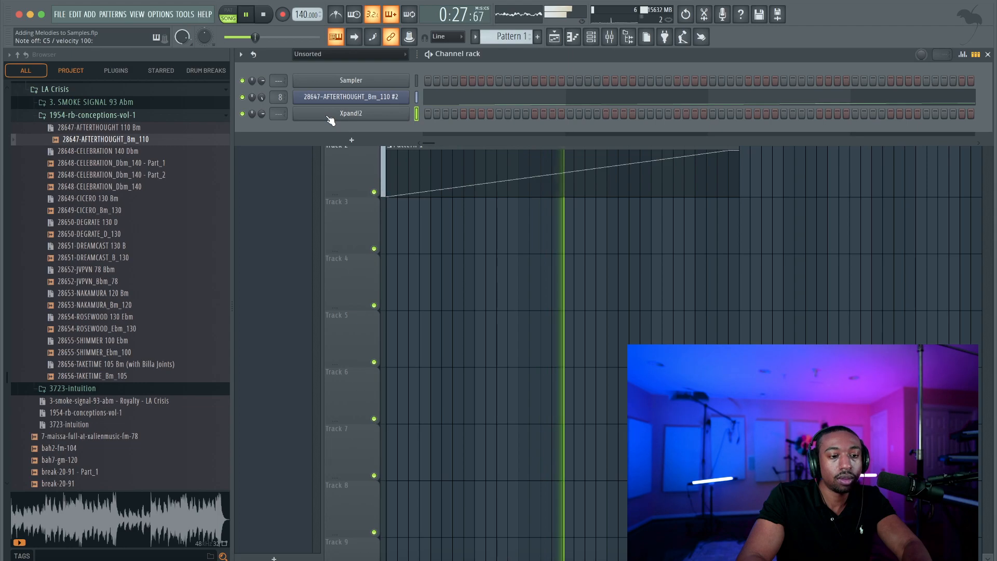
{"action": "key", "text": "space"}
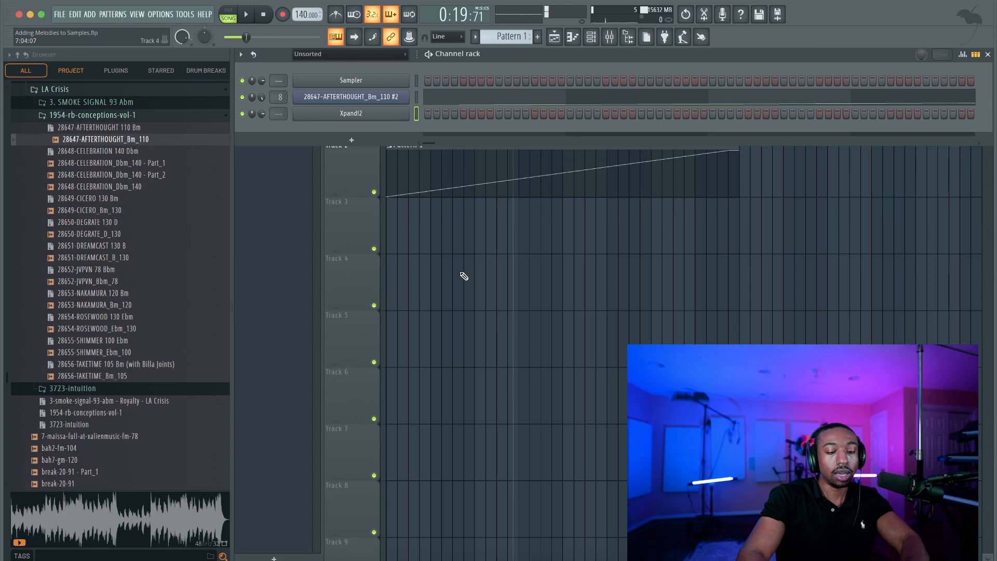
{"action": "key", "text": "super+Tab"}
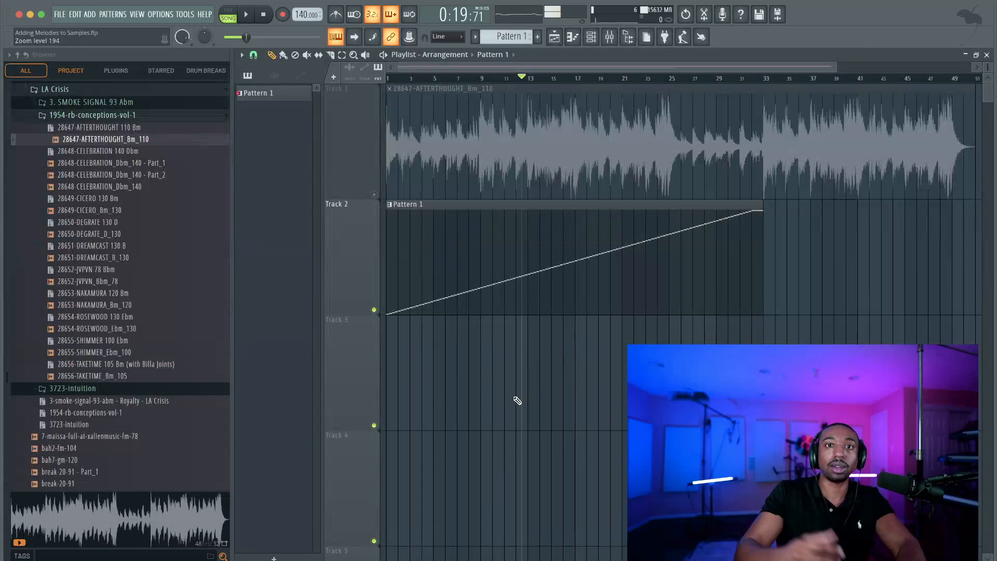
- Paint a Pattern 3 clip across the first eight bars of Track 3
{"action": "scroll", "coordinate": [517, 400], "scroll_direction": "down", "scroll_amount": 3}
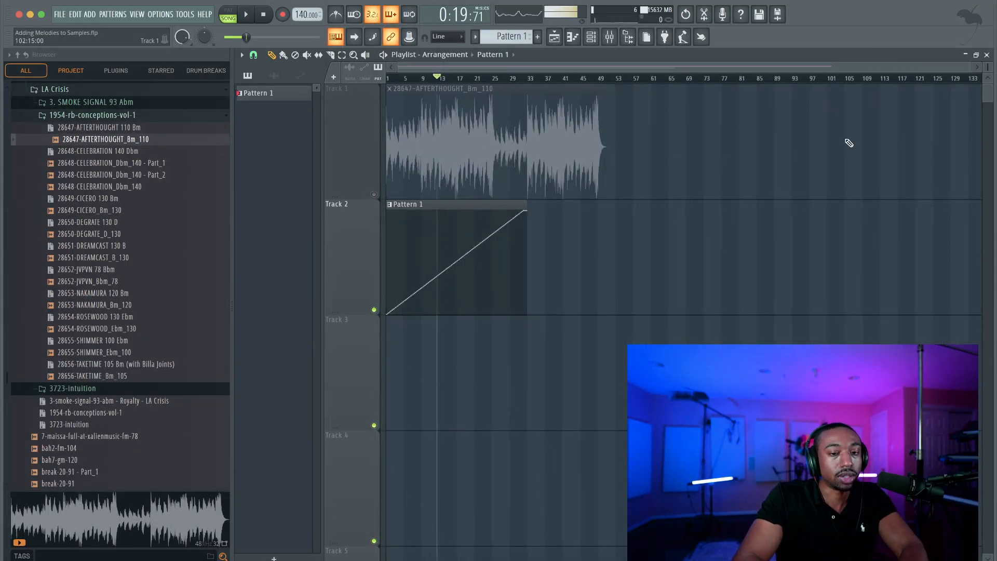
{"action": "scroll", "coordinate": [985, 70], "scroll_direction": "down", "scroll_amount": 2}
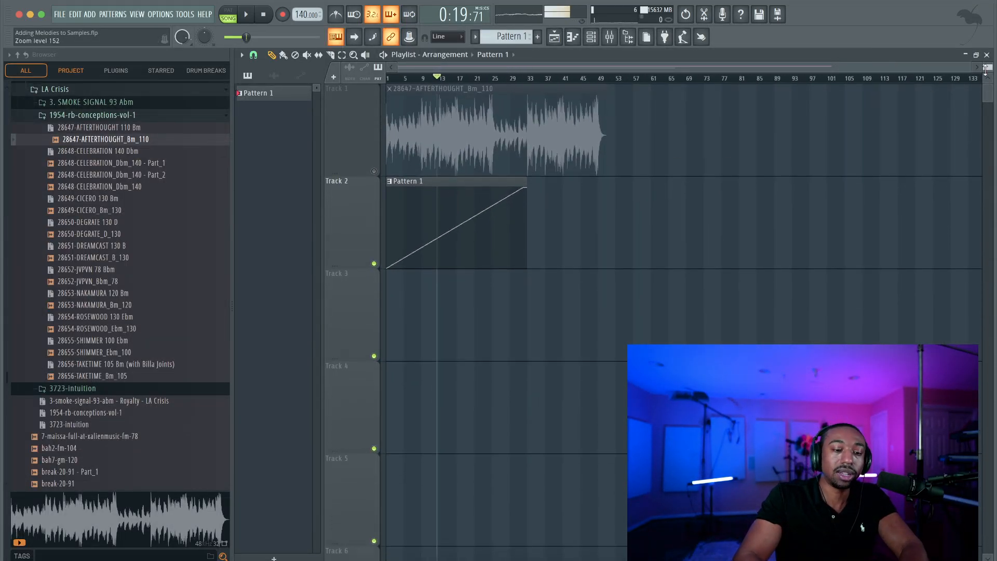
{"action": "key", "text": "space"}
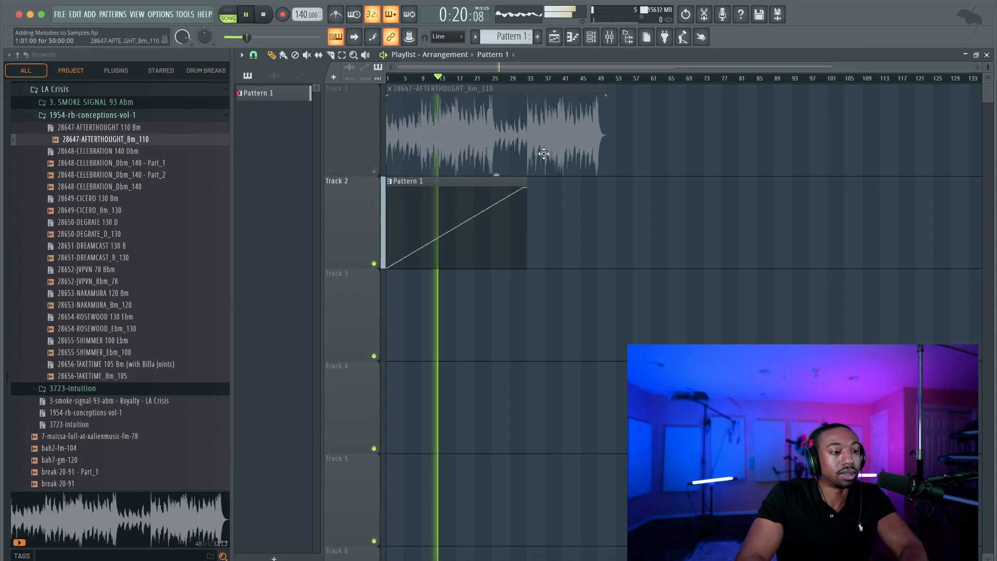
{"action": "left_click", "coordinate": [591, 37]}
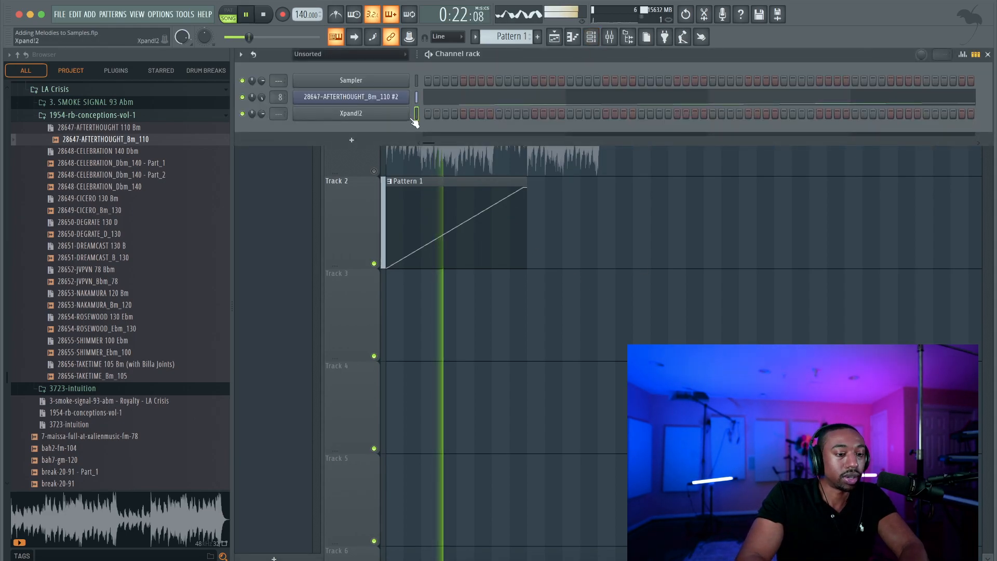
{"action": "scroll", "coordinate": [511, 37], "scroll_direction": "down", "scroll_amount": 2}
{"action": "key", "text": "space"}
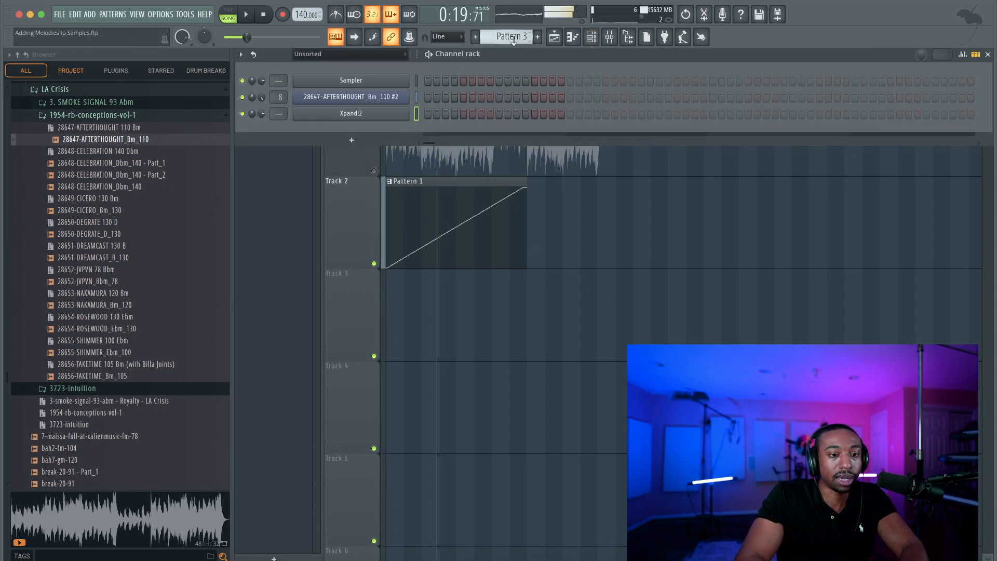
{"action": "scroll", "coordinate": [431, 309], "scroll_direction": "up", "scroll_amount": 5}
{"action": "scroll", "coordinate": [431, 309], "scroll_direction": "down", "scroll_amount": 1}
{"action": "right_click", "coordinate": [431, 310]}
{"action": "scroll", "coordinate": [436, 253], "scroll_direction": "up", "scroll_amount": 1}
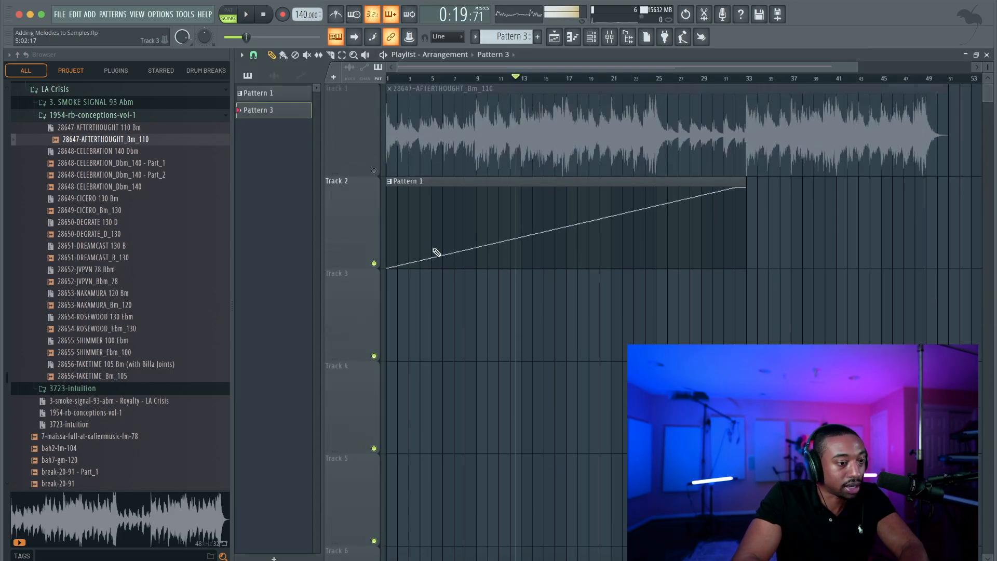
{"action": "left_click_drag", "start_coordinate": [402, 317], "coordinate": [475, 310]}
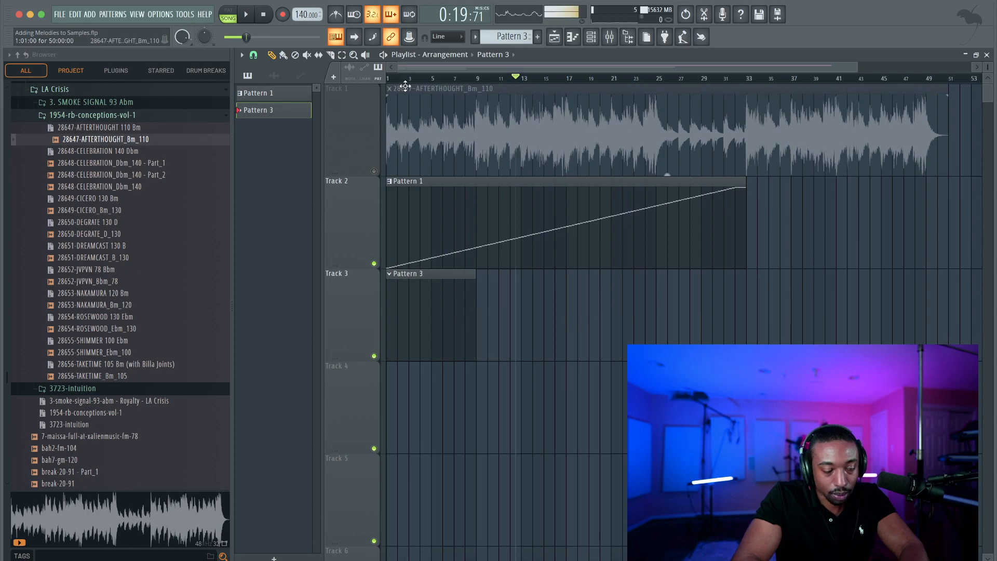
{"action": "left_click", "coordinate": [264, 14]}
- Open the piano roll for the Xpand!2 channel
{"action": "key", "text": "F6"}
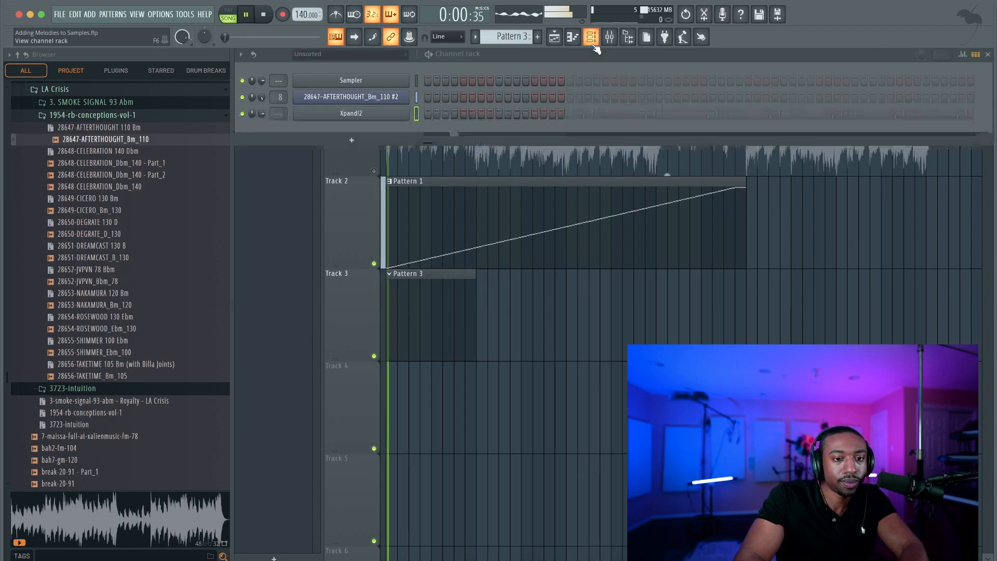
{"action": "right_click", "coordinate": [383, 113]}
{"action": "left_click", "coordinate": [431, 112]}
{"action": "key", "text": "space"}
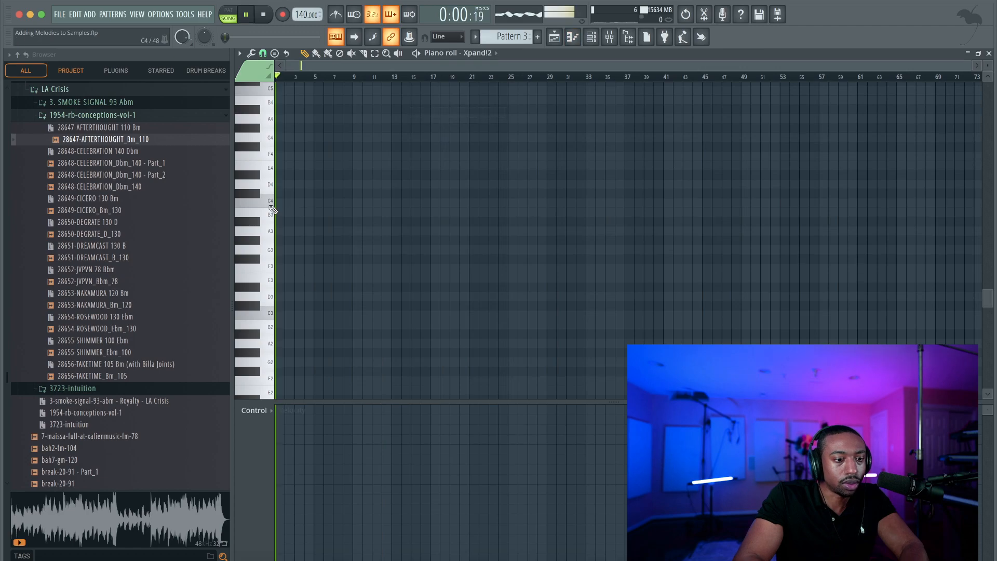
{"action": "key", "text": "space"}
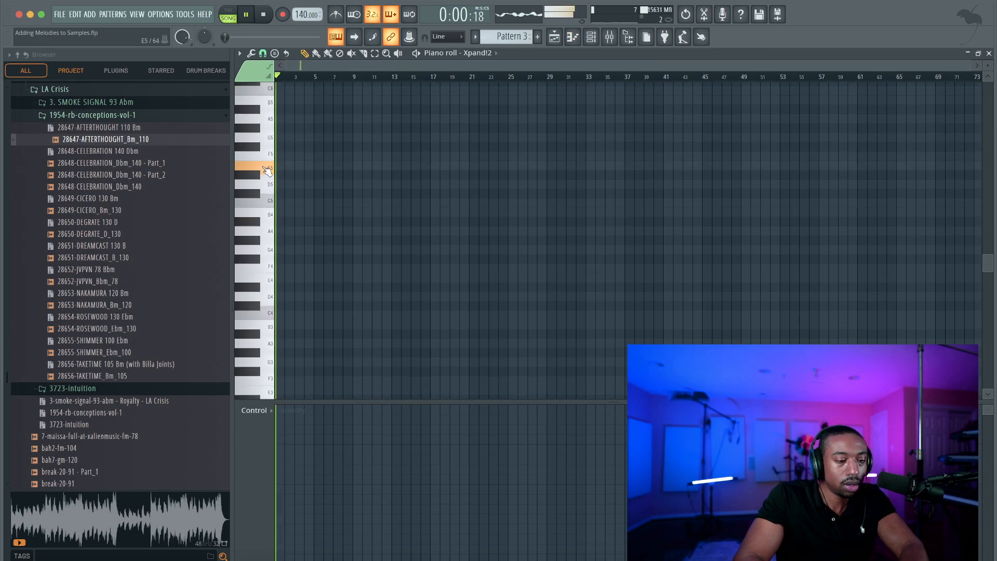
- Add a Scaler 2 channel and play C through G so it detects D Minor
{"action": "left_click", "coordinate": [600, 39]}
{"action": "left_click", "coordinate": [358, 140]}
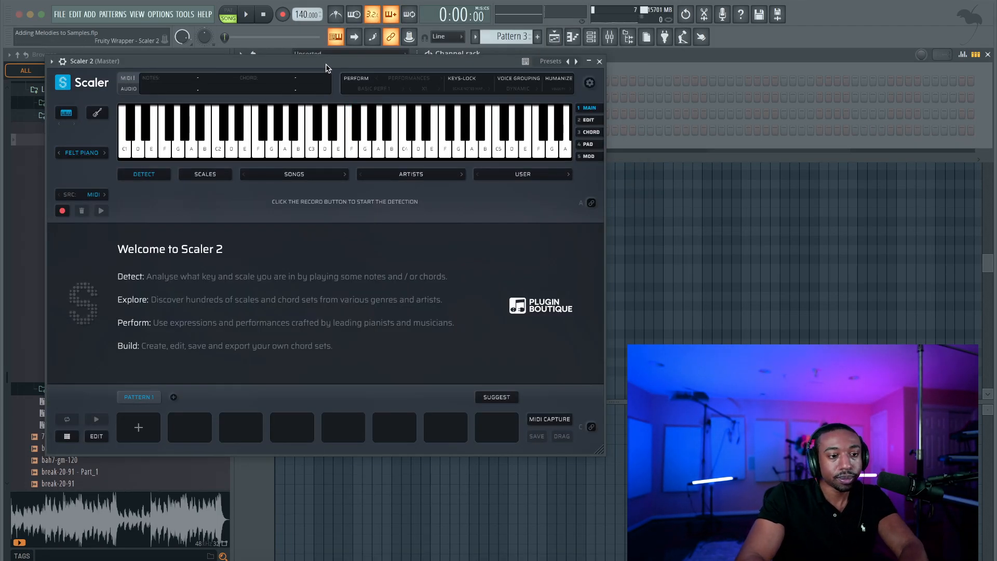
{"action": "left_click_drag", "start_coordinate": [327, 67], "coordinate": [402, 67]}
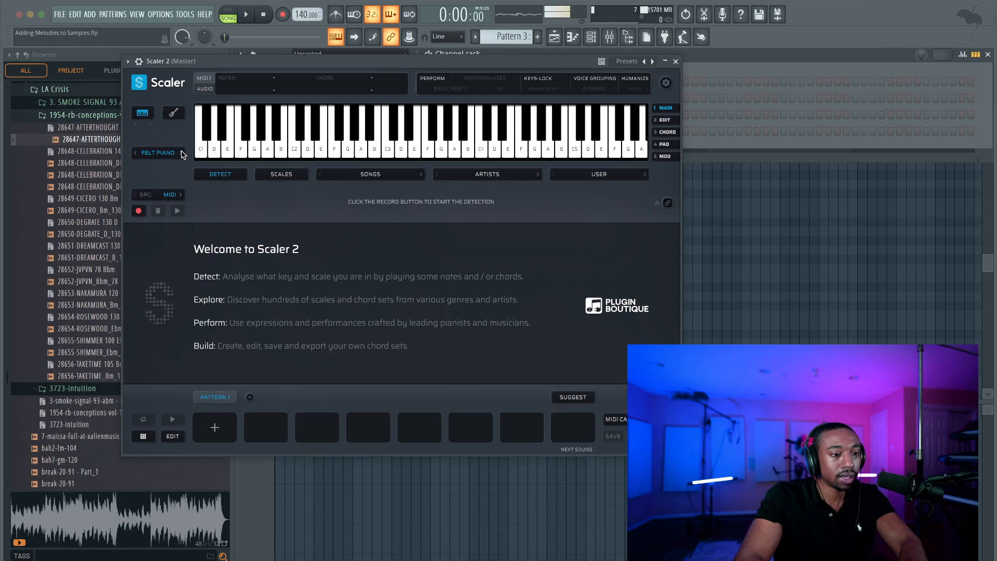
{"action": "left_click_drag", "start_coordinate": [213, 152], "coordinate": [456, 152]}
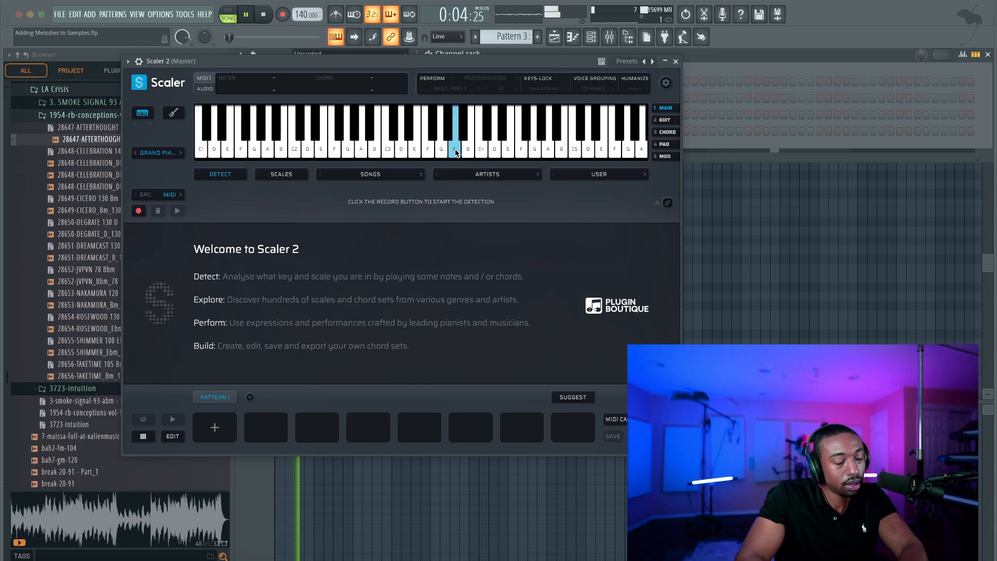
{"action": "key", "text": "space"}
{"action": "left_click", "coordinate": [139, 211]}
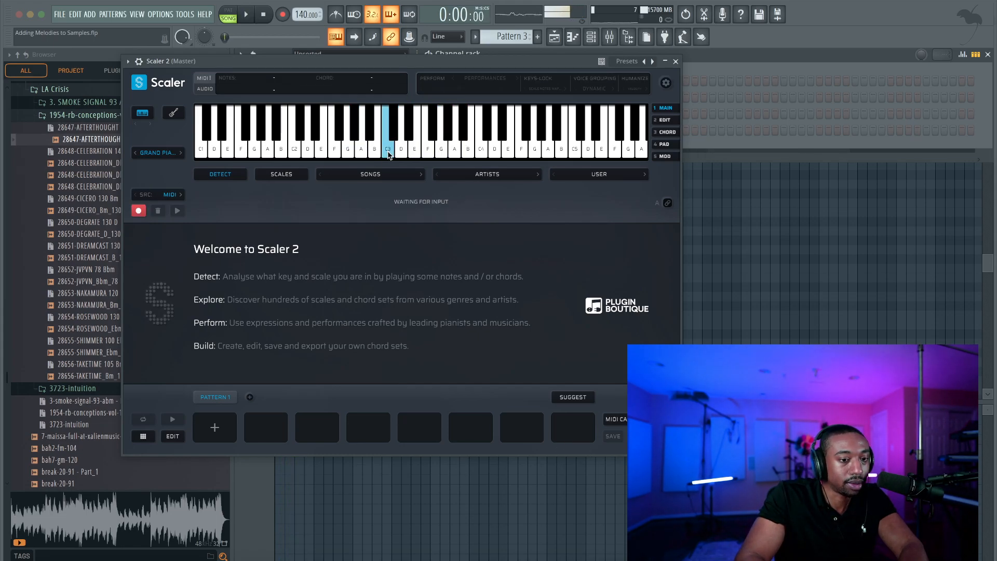
{"action": "left_click_drag", "start_coordinate": [389, 154], "coordinate": [481, 151]}
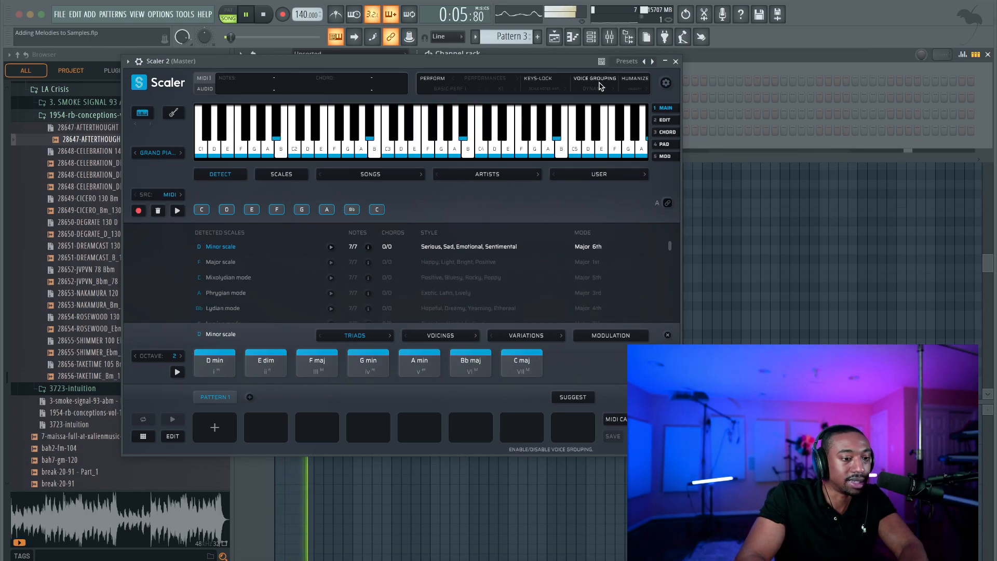
{"action": "left_click", "coordinate": [676, 62]}
{"action": "key", "text": "space"}
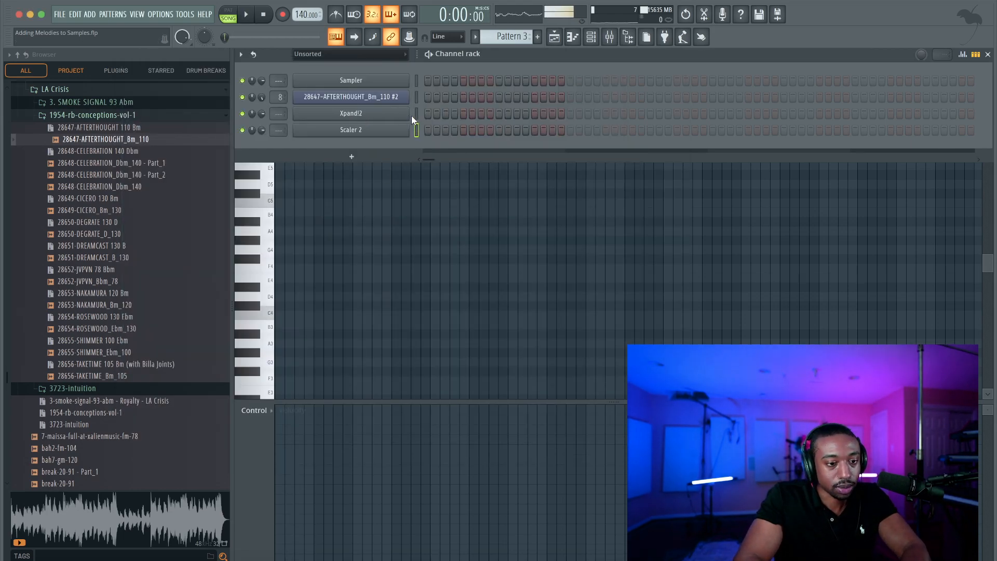
- Draw a D5 note at bar 1 in the Xpand!2 piano roll and play it
{"action": "key", "text": "F9"}
{"action": "left_click", "coordinate": [340, 178]}
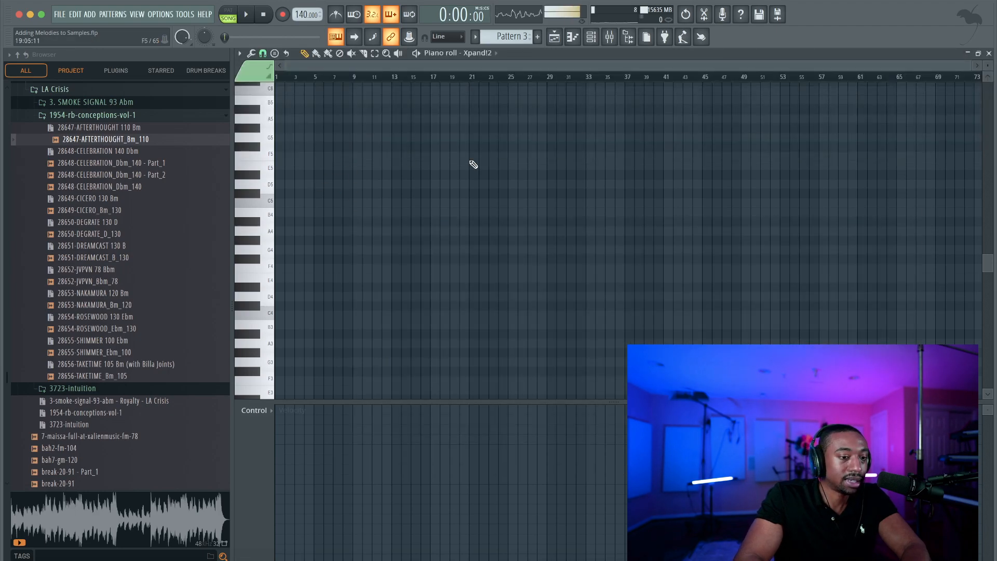
{"action": "key", "text": "space"}
{"action": "scroll", "coordinate": [290, 191], "scroll_direction": "up", "scroll_amount": 3}
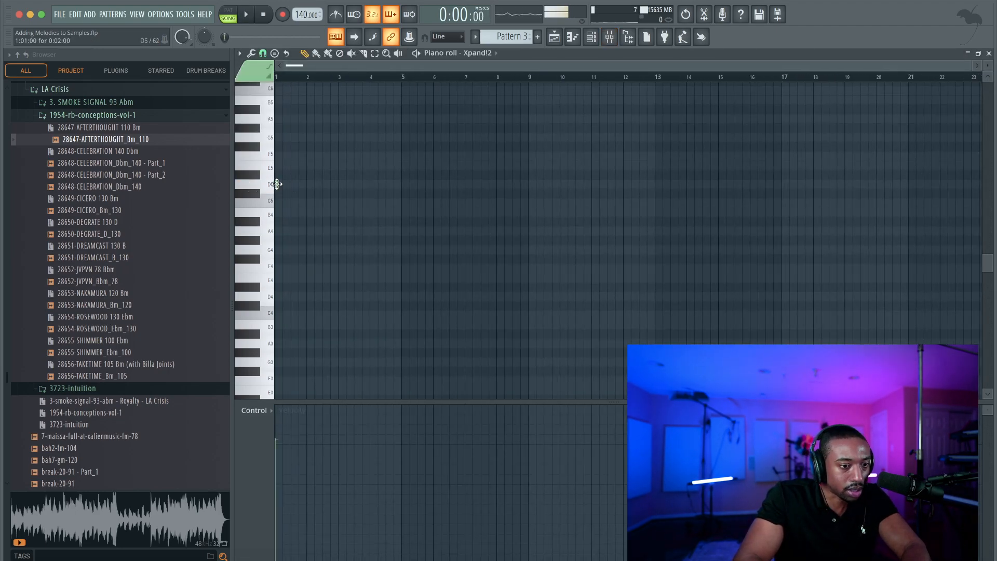
{"action": "left_click_drag", "start_coordinate": [278, 184], "coordinate": [316, 188]}
{"action": "scroll", "coordinate": [318, 188], "scroll_direction": "up", "scroll_amount": 3}
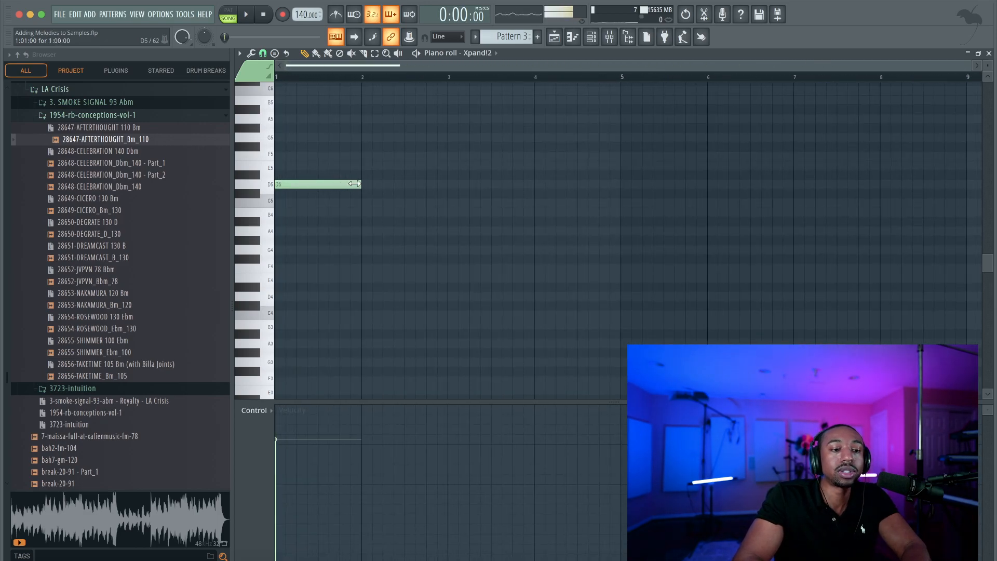
{"action": "scroll", "coordinate": [355, 183], "scroll_direction": "up", "scroll_amount": 3}
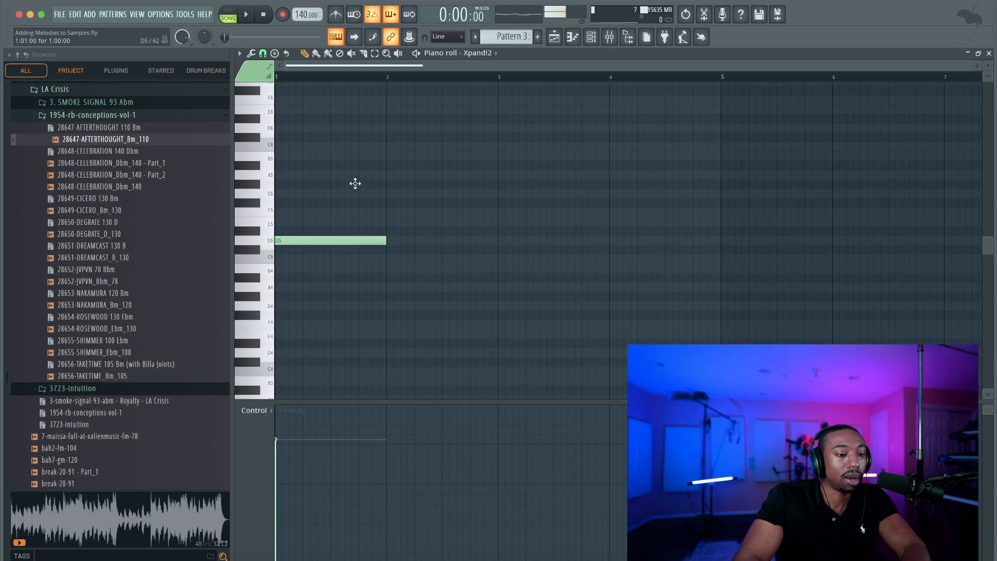
{"action": "key", "text": "space"}
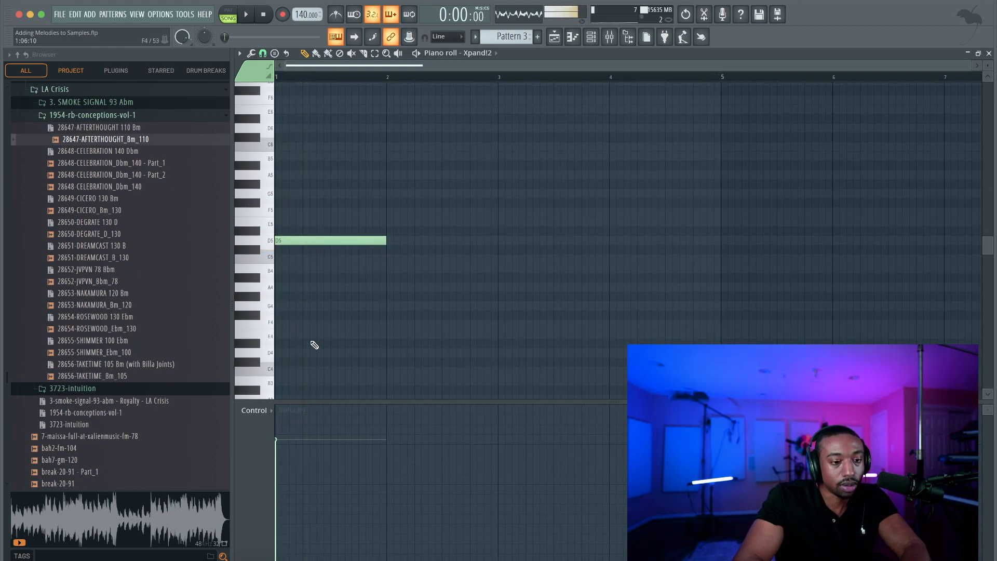
- Lengthen the D5 note to reach bar 3 and play the pattern back
{"action": "left_click", "coordinate": [592, 37]}
{"action": "key", "text": "space"}
{"action": "left_click", "coordinate": [435, 241]}
{"action": "key", "text": "space"}
{"action": "left_click_drag", "start_coordinate": [388, 240], "coordinate": [440, 241]}
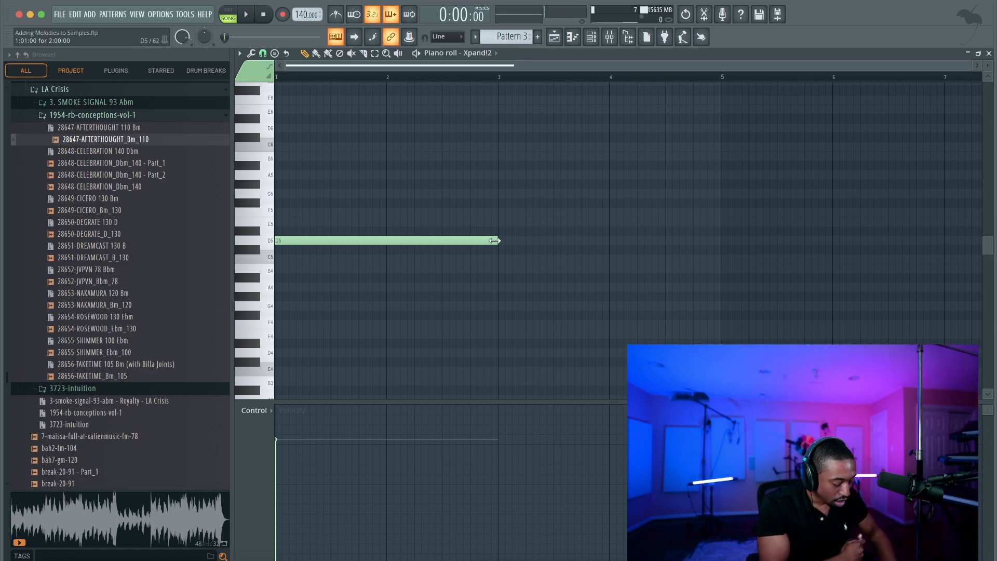
{"action": "key", "text": "space"}
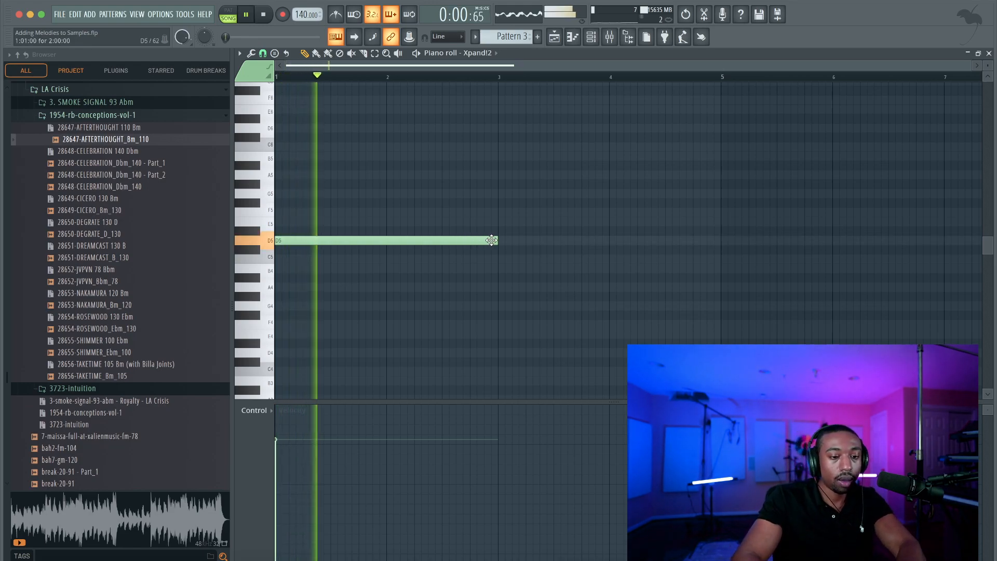
{"action": "key", "text": "space"}
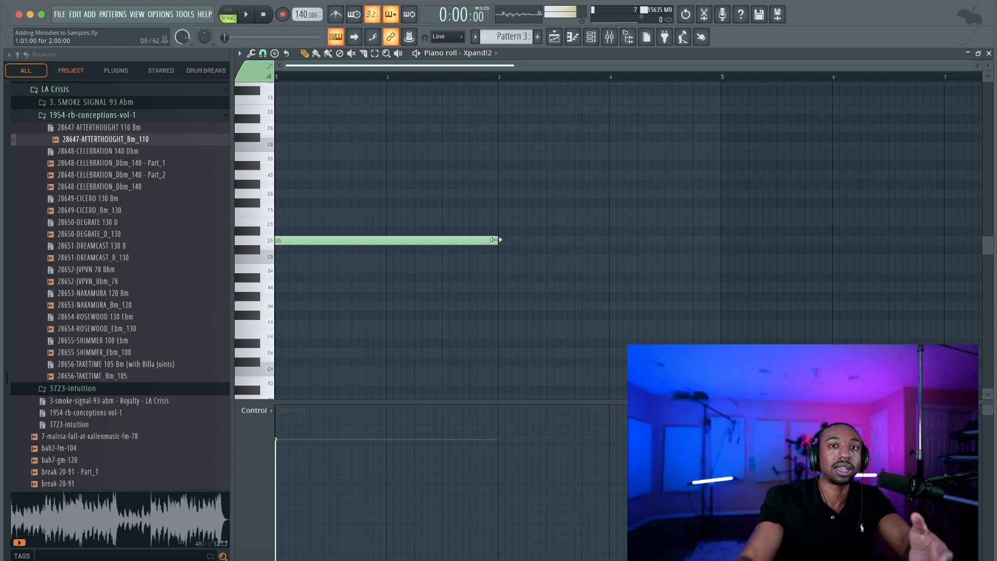
{"action": "key", "text": "space"}
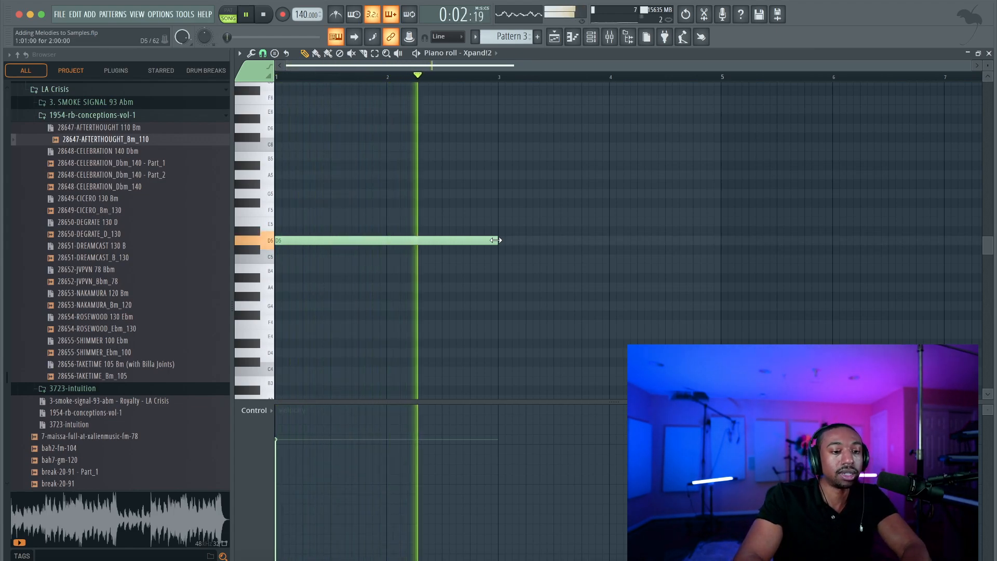
- Shorten the D5 note and add E5 and F5 notes after it
{"action": "key", "text": "space"}
{"action": "left_click_drag", "start_coordinate": [496, 240], "coordinate": [481, 240]}
{"action": "left_click", "coordinate": [430, 222]}
{"action": "key", "text": "space"}
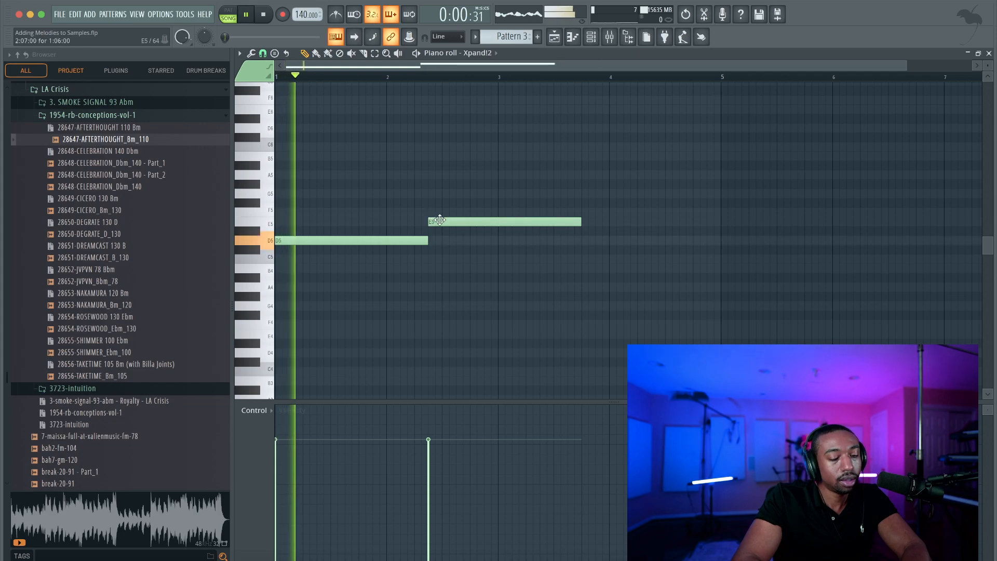
{"action": "left_click", "coordinate": [497, 211]}
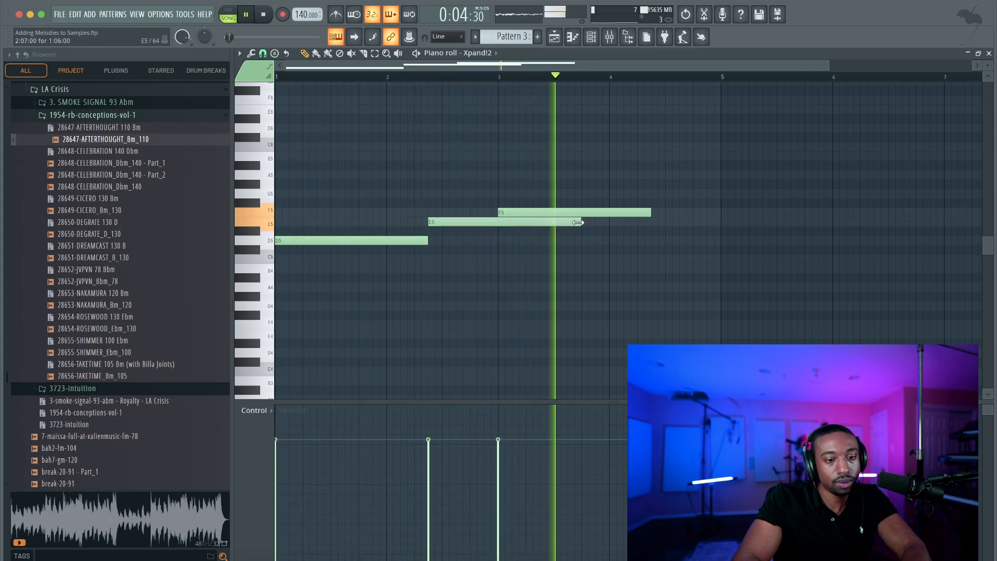
{"action": "left_click_drag", "start_coordinate": [579, 221], "coordinate": [471, 222]}
{"action": "key", "text": "space"}
- Add a G5 note around bar 3.5, trim F5 to meet it, and play the melody
{"action": "left_click_drag", "start_coordinate": [556, 183], "coordinate": [556, 193]}
{"action": "key", "text": "space"}
{"action": "left_click_drag", "start_coordinate": [652, 212], "coordinate": [554, 212]}
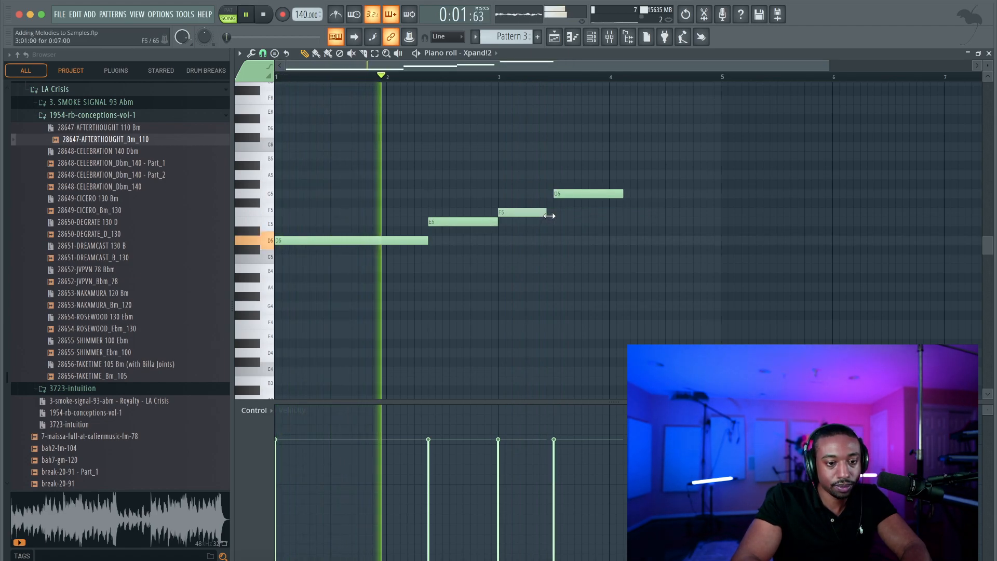
{"action": "left_click_drag", "start_coordinate": [623, 194], "coordinate": [637, 195]}
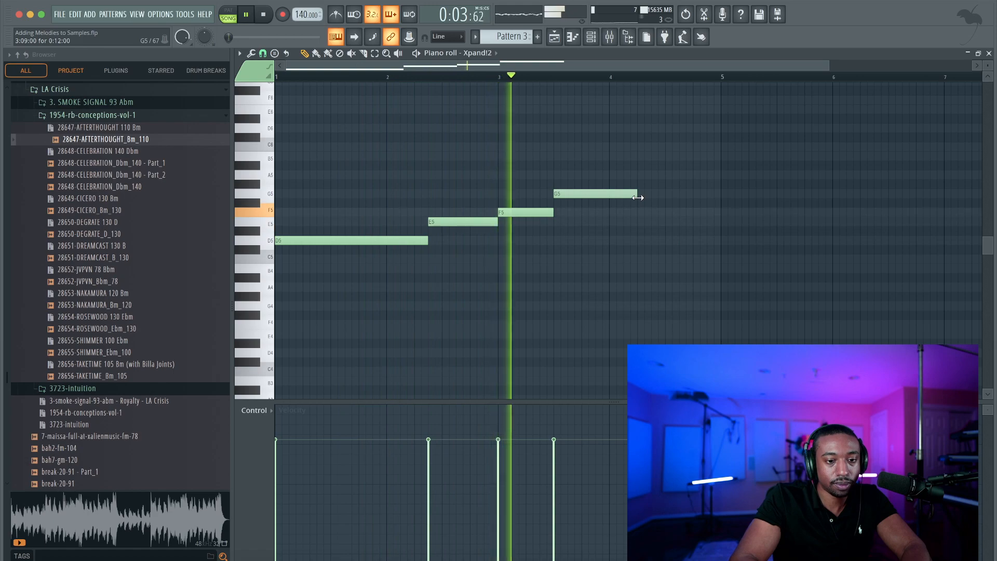
{"action": "key", "text": "space"}
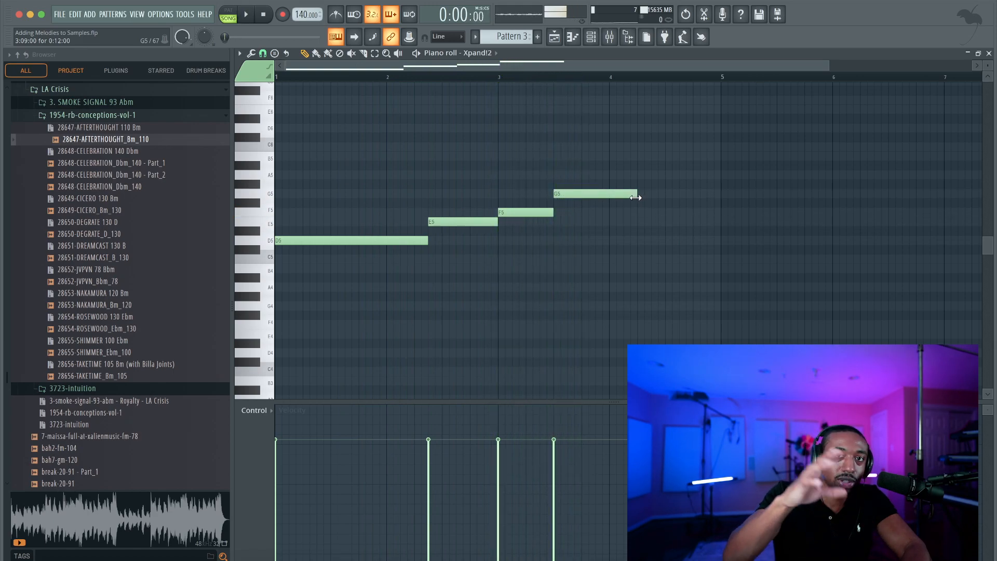
{"action": "scroll", "coordinate": [320, 88], "scroll_direction": "down", "scroll_amount": 1}
{"action": "key", "text": "space"}
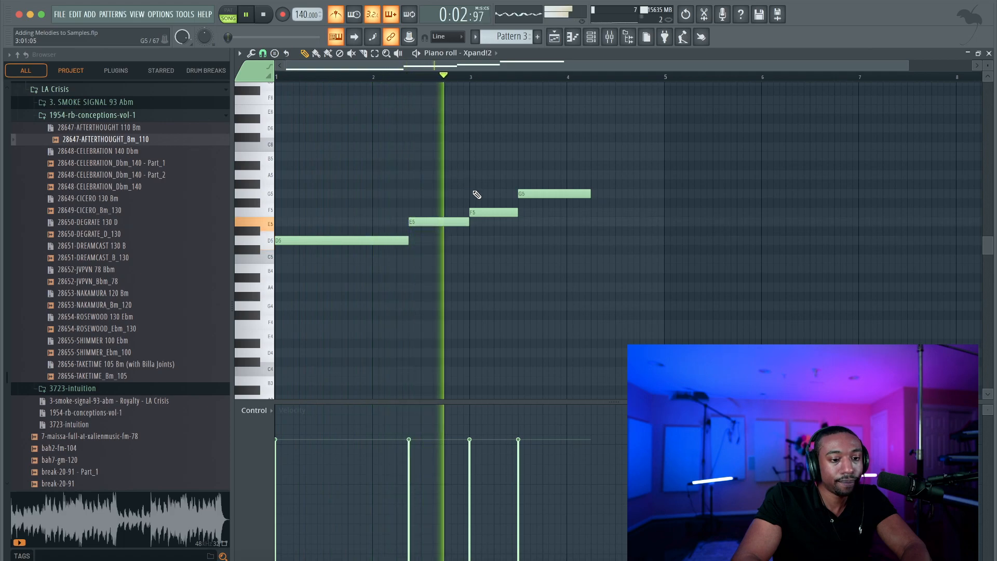
{"action": "key", "text": "space"}
- Preview the melody once more and switch back to the Playlist
{"action": "left_click", "coordinate": [592, 37]}
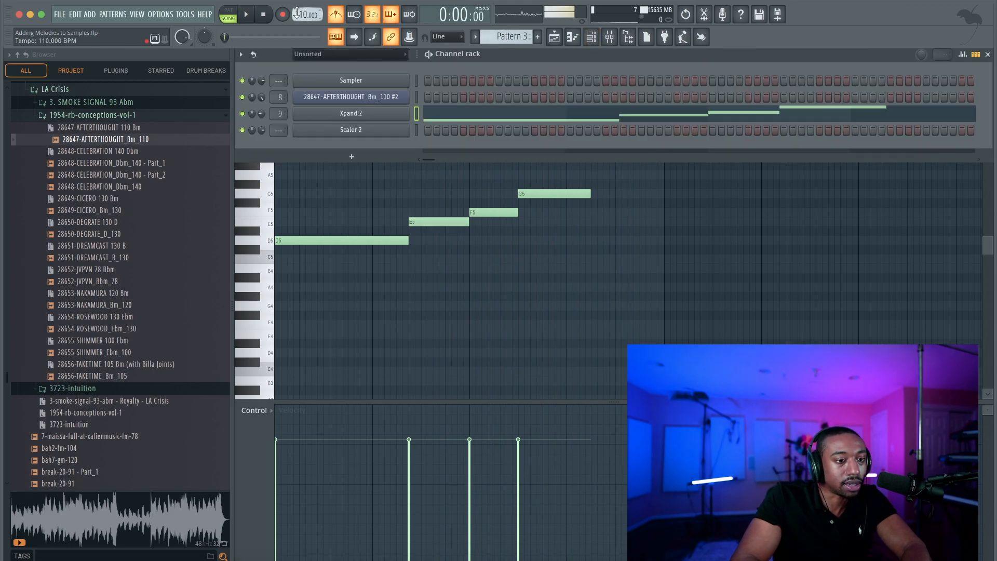
{"action": "key", "text": "space"}
{"action": "right_click", "coordinate": [416, 183]}
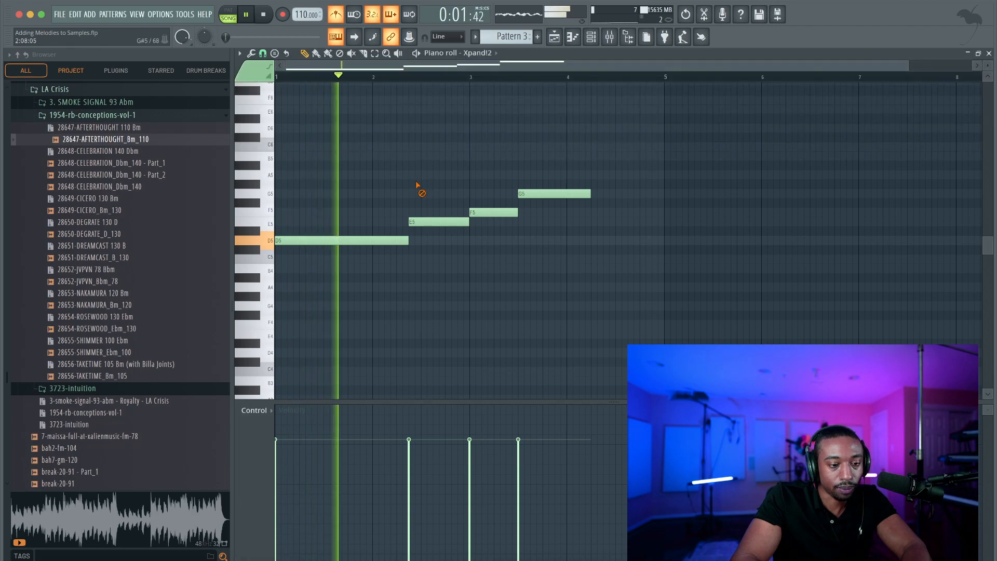
{"action": "key", "text": "space"}
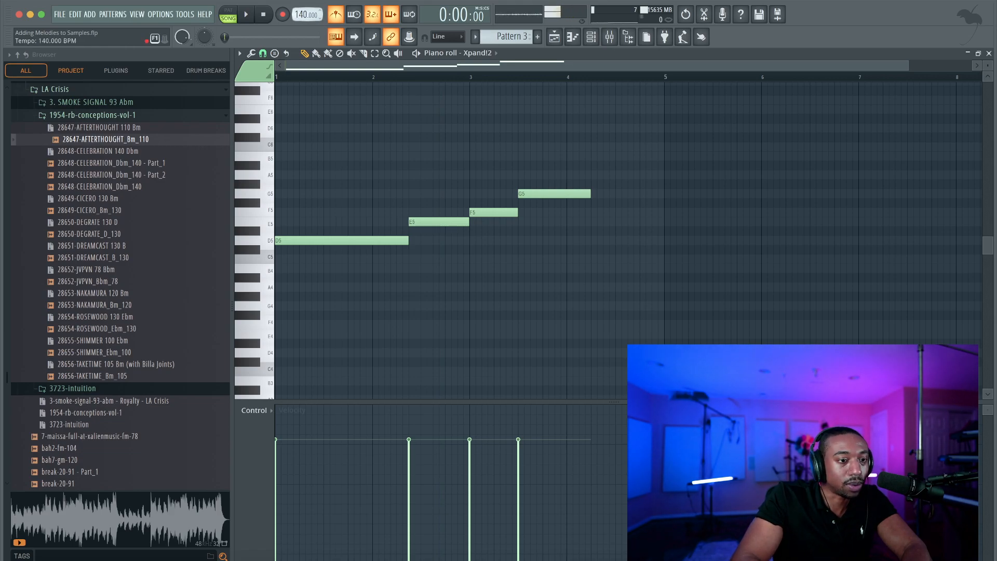
{"action": "key", "text": "F5"}
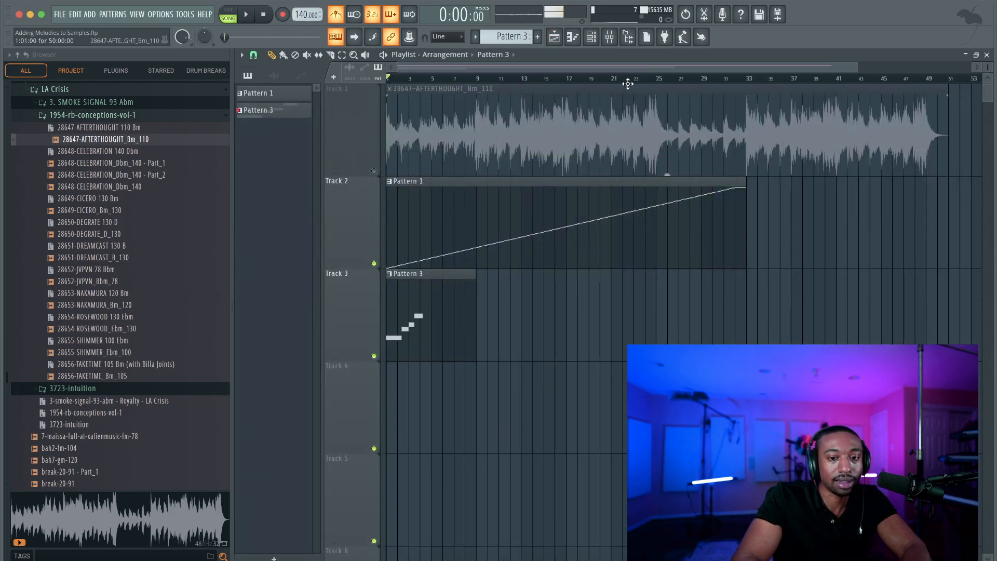
- Open the Xpand!2 melody pattern in the piano roll and raise its F5 note to C6
{"action": "left_click", "coordinate": [612, 37]}
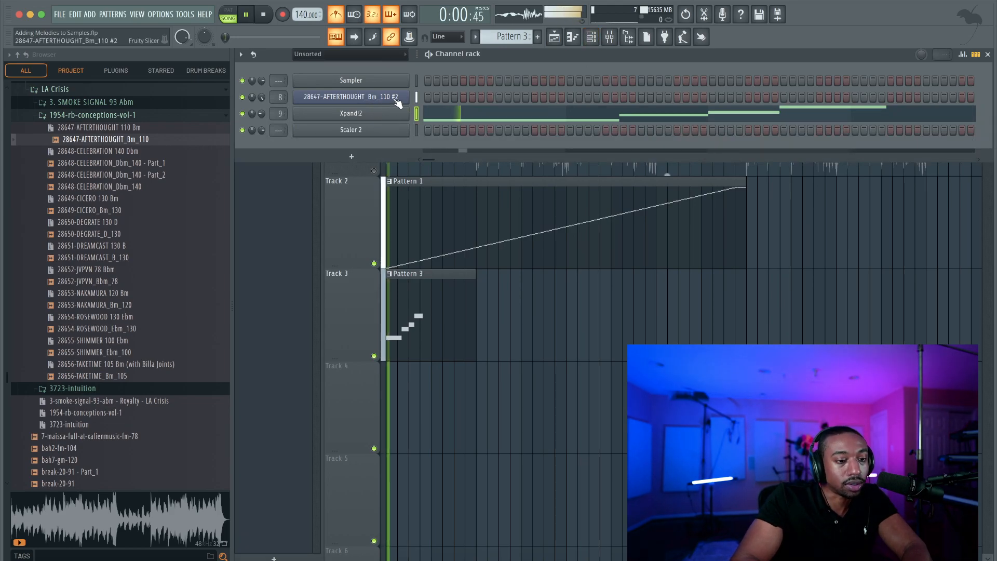
{"action": "double_click", "coordinate": [429, 298]}
{"action": "key", "text": "space"}
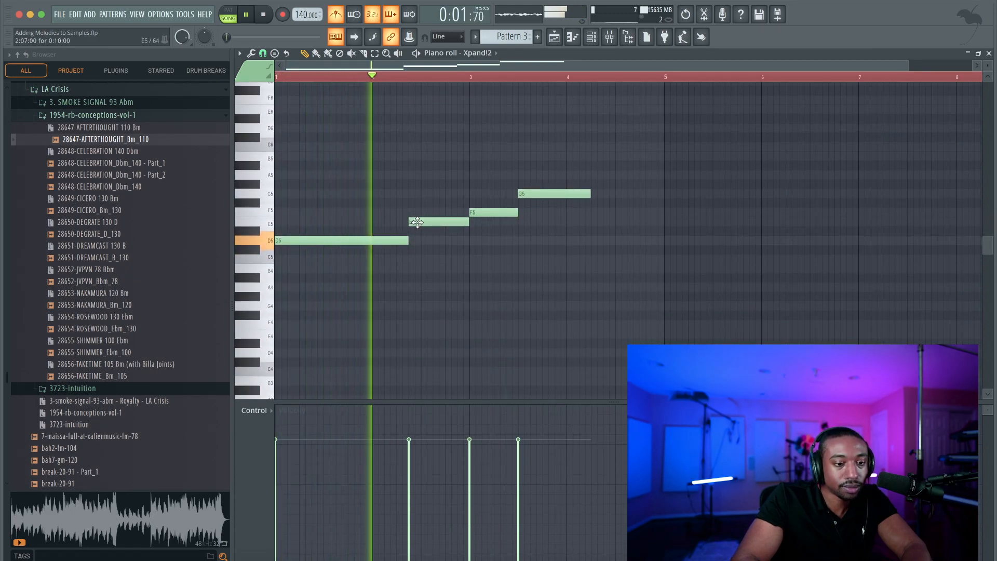
{"action": "key", "text": "space"}
{"action": "left_click_drag", "start_coordinate": [477, 213], "coordinate": [479, 145]}
{"action": "key", "text": "space"}
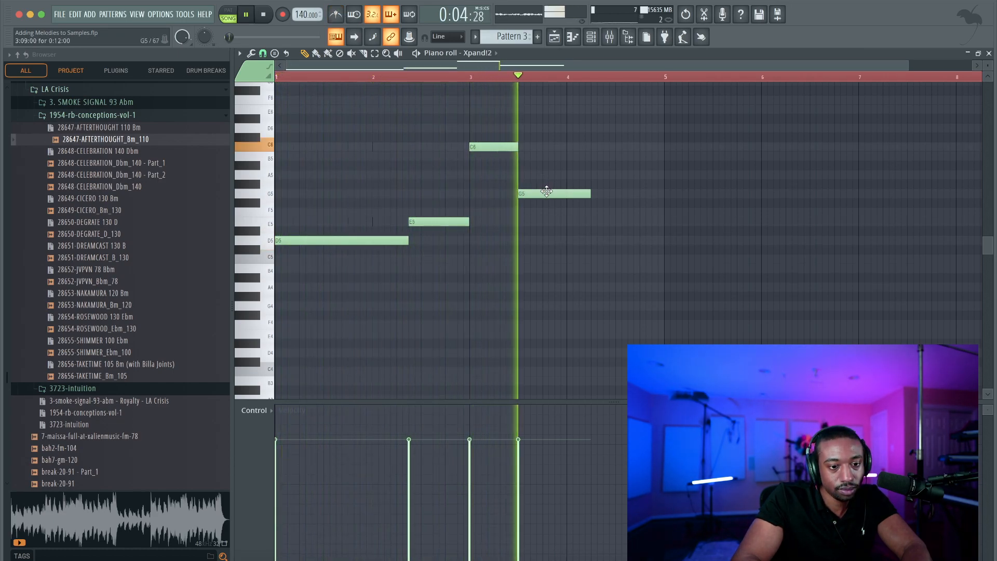
- Stretch the final G5 note to end at bar 5 and return to the playlist
{"action": "left_click_drag", "start_coordinate": [588, 193], "coordinate": [659, 192]}
{"action": "key", "text": "space"}
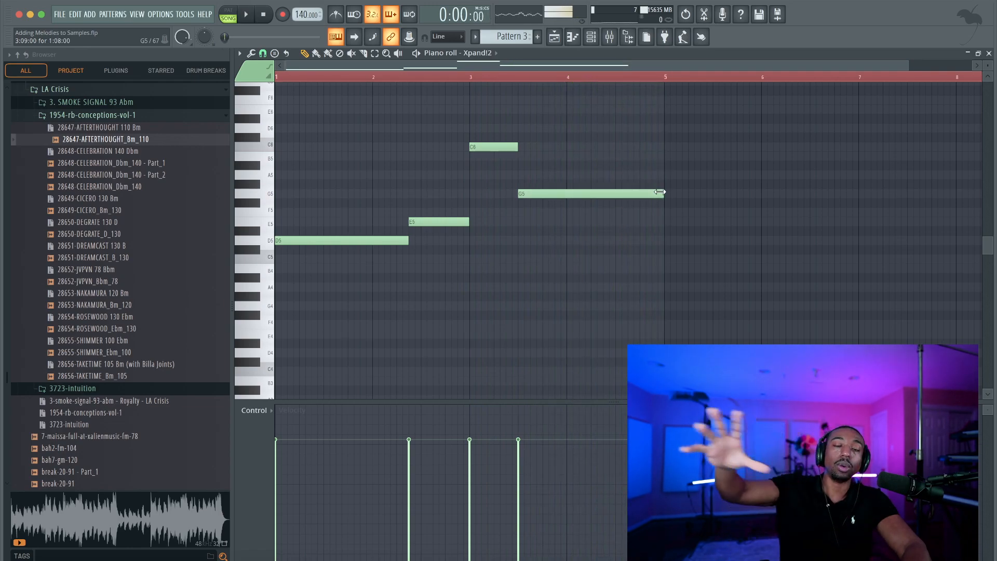
{"action": "scroll", "coordinate": [660, 192], "scroll_direction": "down", "scroll_amount": 2}
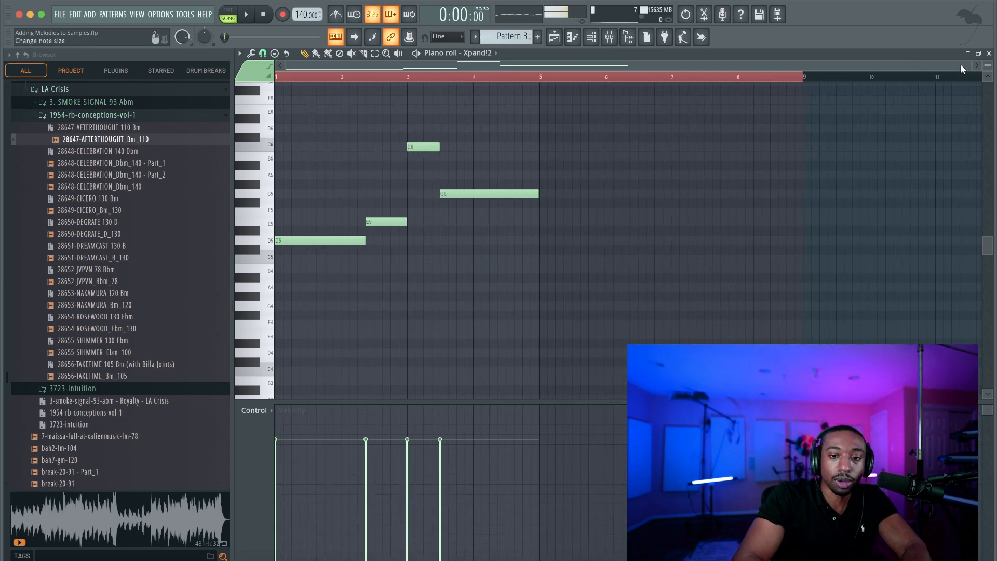
{"action": "left_click", "coordinate": [988, 54]}
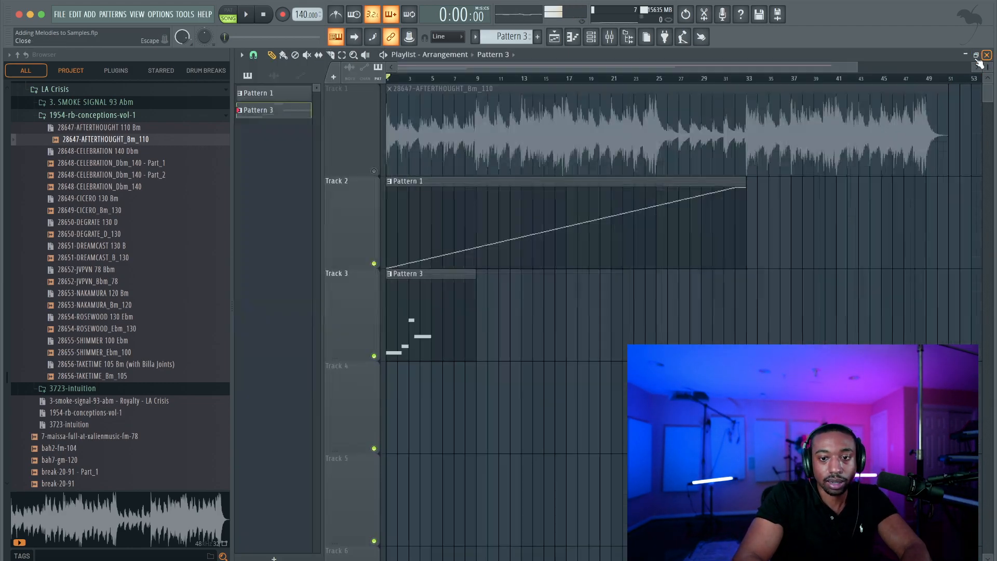
- Delete Pattern 1 from Track 2, Pattern 3 from Track 3 and the AFTERTHOUGHT audio clip from Track 1
{"action": "scroll", "coordinate": [458, 293], "scroll_direction": "up", "scroll_amount": 4}
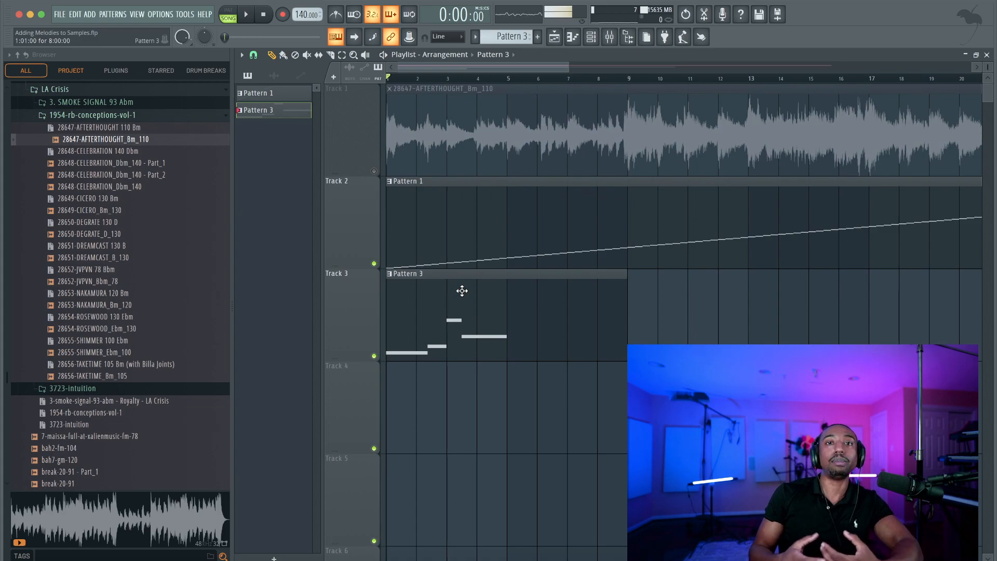
{"action": "right_click", "coordinate": [467, 218]}
{"action": "right_click", "coordinate": [468, 289]}
{"action": "right_click", "coordinate": [496, 151]}
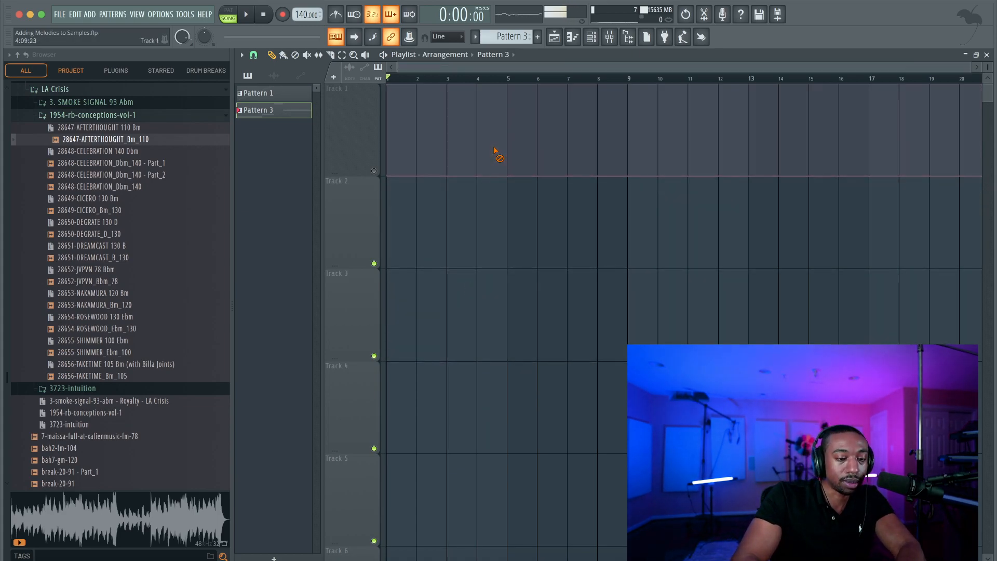
- Drop the 28648-CELEBRATION_Dbm_140 sample onto Track 1 and open its audio clip channel settings
{"action": "left_click", "coordinate": [124, 188]}
{"action": "left_click_drag", "start_coordinate": [298, 173], "coordinate": [405, 147]}
{"action": "scroll", "coordinate": [475, 153], "scroll_direction": "down", "scroll_amount": 5}
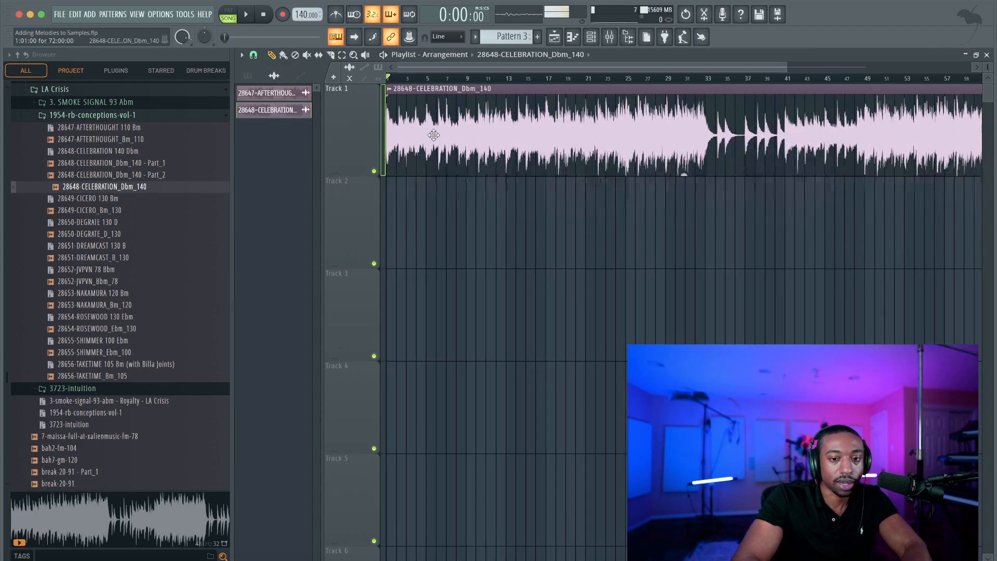
{"action": "scroll", "coordinate": [432, 132], "scroll_direction": "up", "scroll_amount": 5}
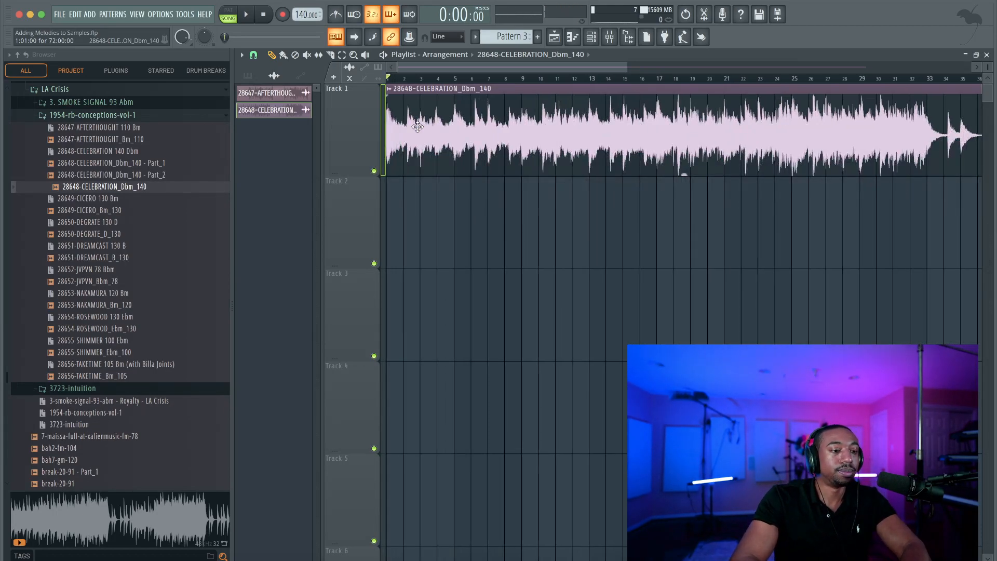
{"action": "double_click", "coordinate": [410, 92]}
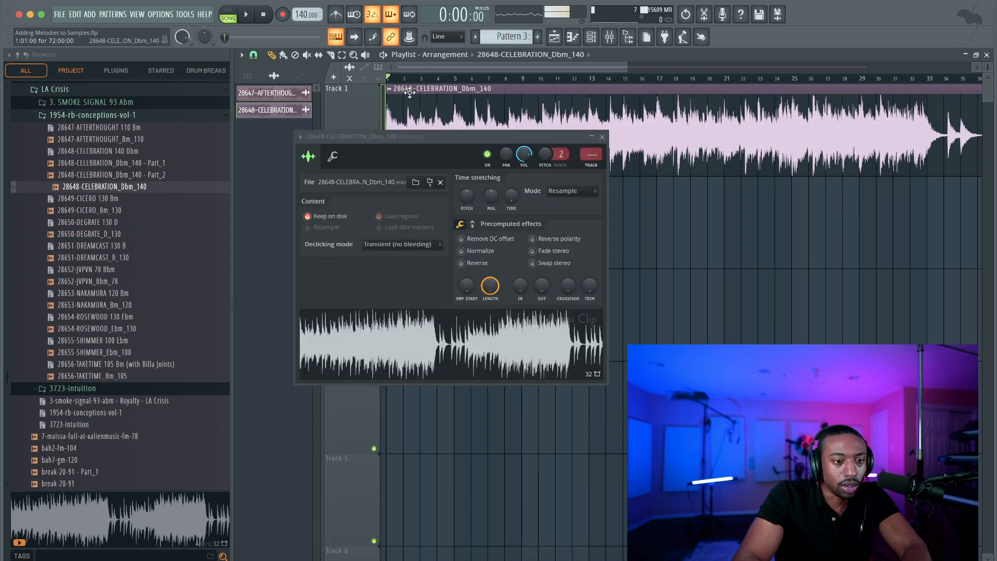
- Load the CELEBRATION sample into a new Fruity Slicer channel, slice it by beat, and close the slicer
{"action": "left_click", "coordinate": [447, 331]}
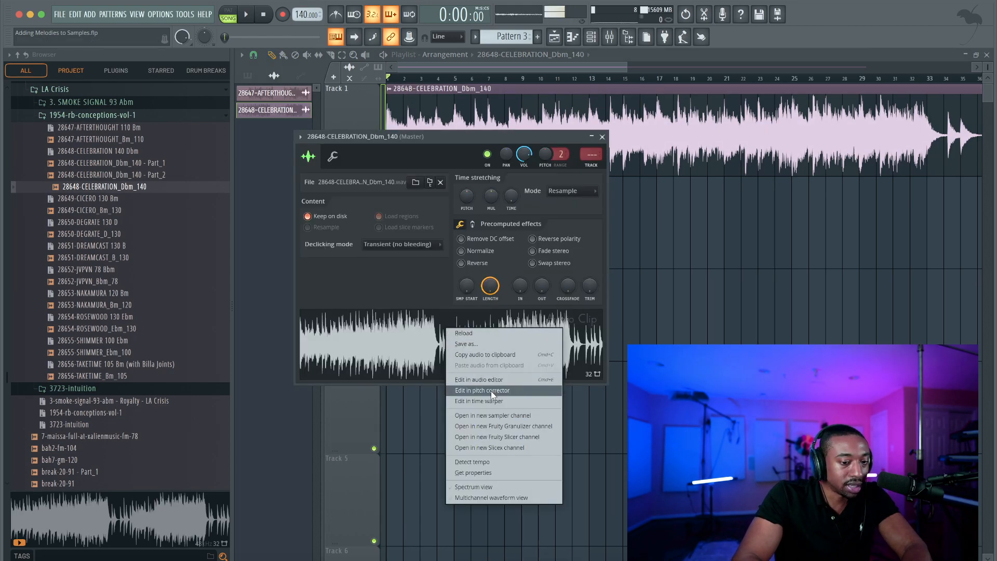
{"action": "left_click", "coordinate": [495, 437]}
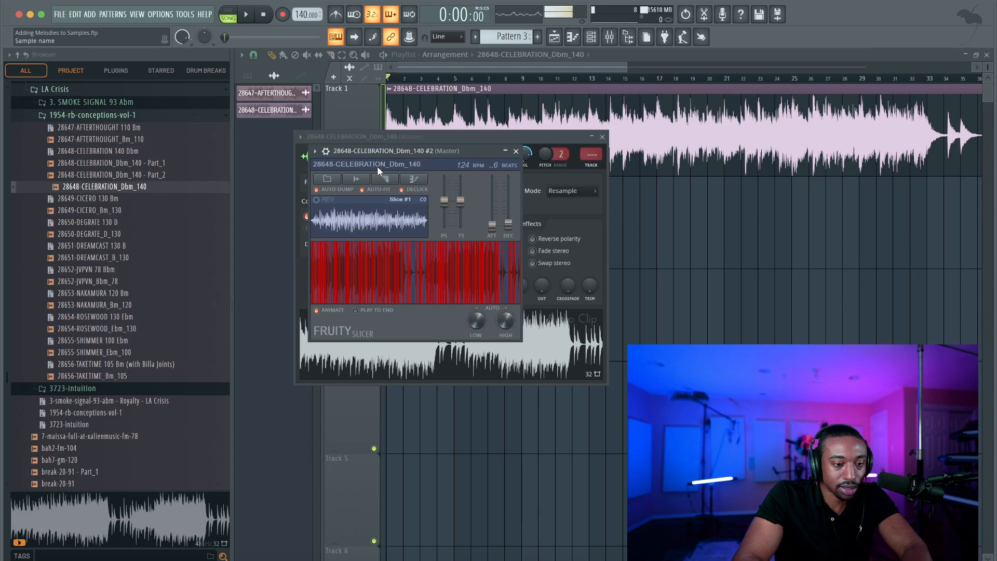
{"action": "left_click", "coordinate": [385, 180]}
{"action": "left_click", "coordinate": [395, 288]}
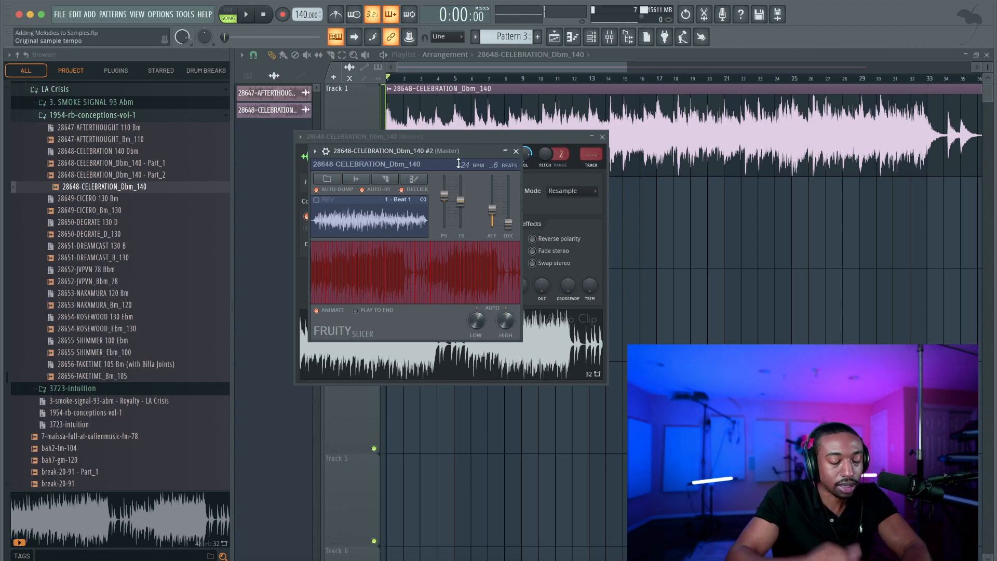
{"action": "key", "text": "space"}
{"action": "left_click", "coordinate": [516, 151]}
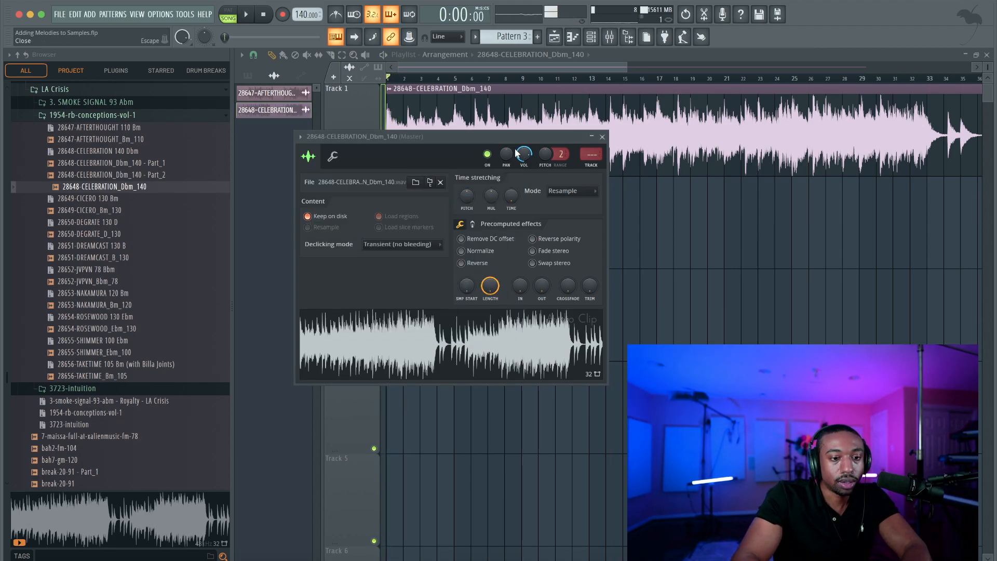
- Place Pattern 3 on Track 2 from bar 1 and mute Track 1 to audition it
{"action": "right_click", "coordinate": [655, 245]}
{"action": "left_click", "coordinate": [249, 76]}
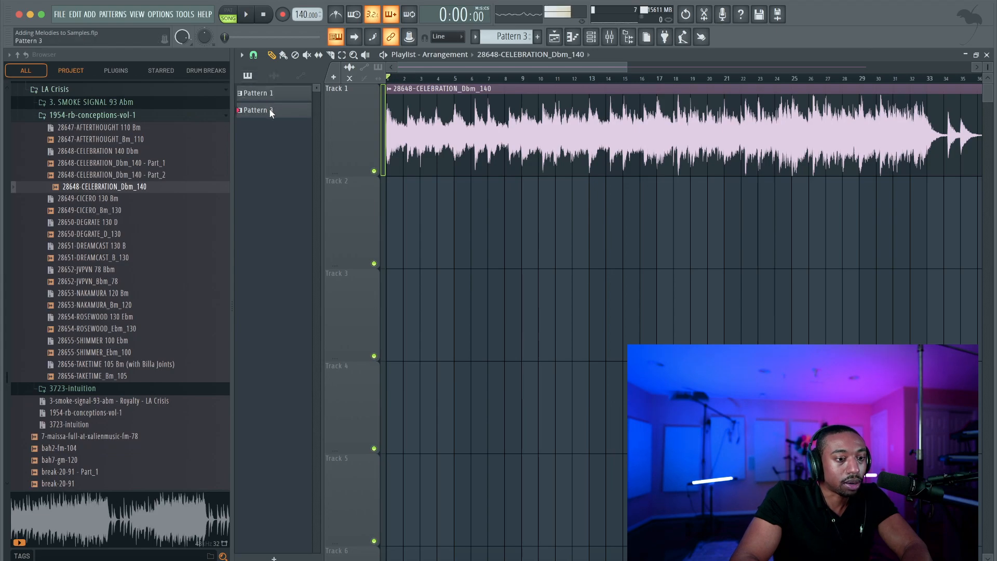
{"action": "left_click_drag", "start_coordinate": [385, 194], "coordinate": [386, 204]}
{"action": "left_click", "coordinate": [374, 171]}
{"action": "key", "text": "space"}
- Route the sliced CELEBRATION channel to the Xpand!2 mixer track number
{"action": "left_click", "coordinate": [591, 37]}
{"action": "key", "text": "space"}
{"action": "left_click", "coordinate": [417, 114]}
{"action": "key", "text": "super+x"}
{"action": "key", "text": "space"}
{"action": "left_click_drag", "start_coordinate": [280, 146], "coordinate": [281, 130]}
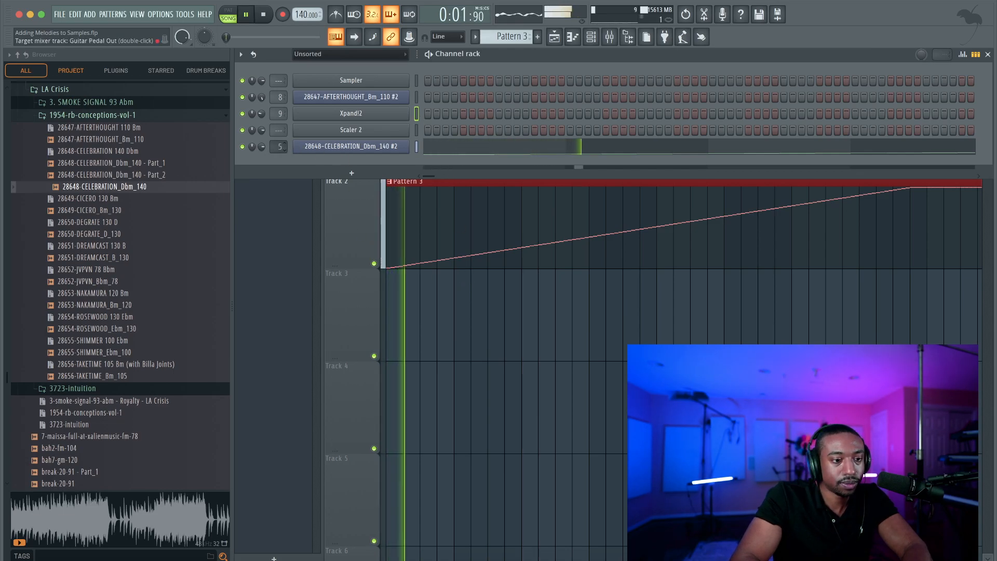
{"action": "key", "text": "space"}
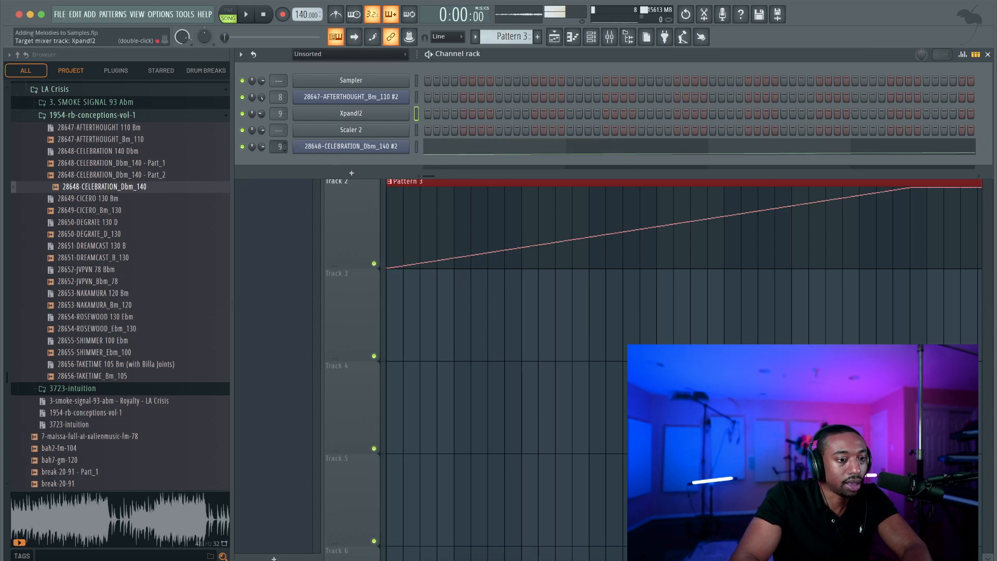
{"action": "key", "text": "space"}
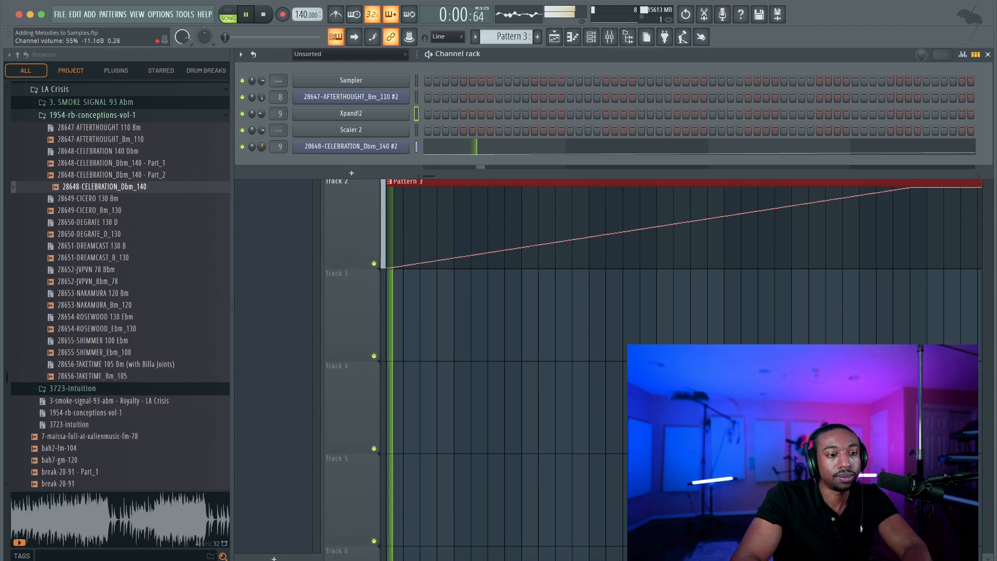
- Turn on the metronome and listen to the arrangement from the playlist
{"action": "key", "text": "F6"}
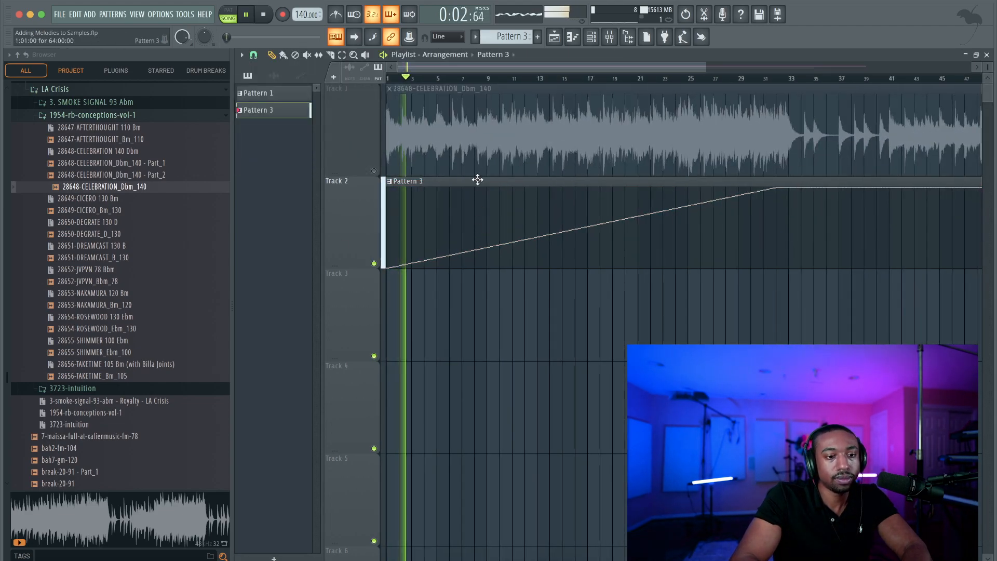
{"action": "left_click", "coordinate": [342, 19]}
{"action": "key", "text": "F6"}
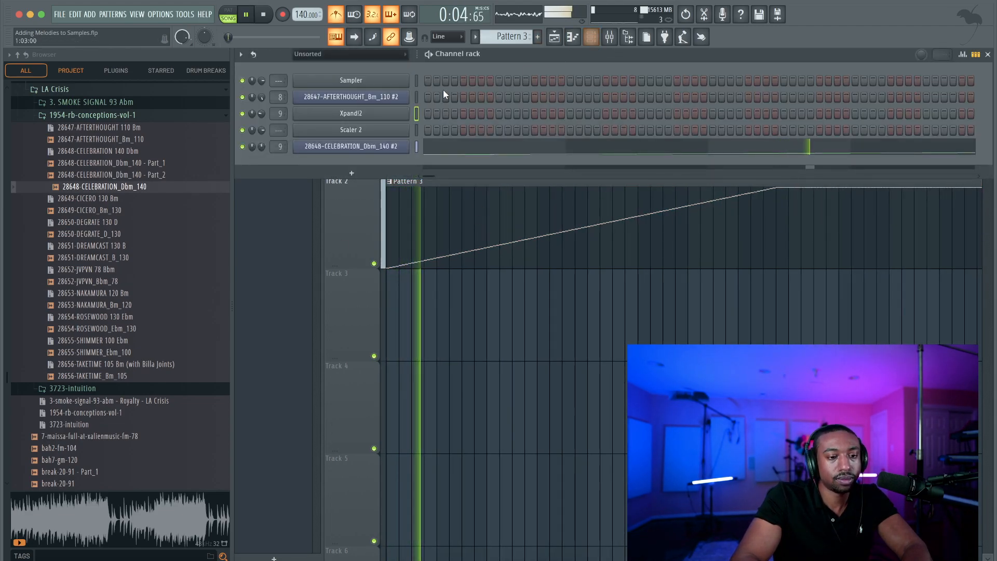
{"action": "key", "text": "F6"}
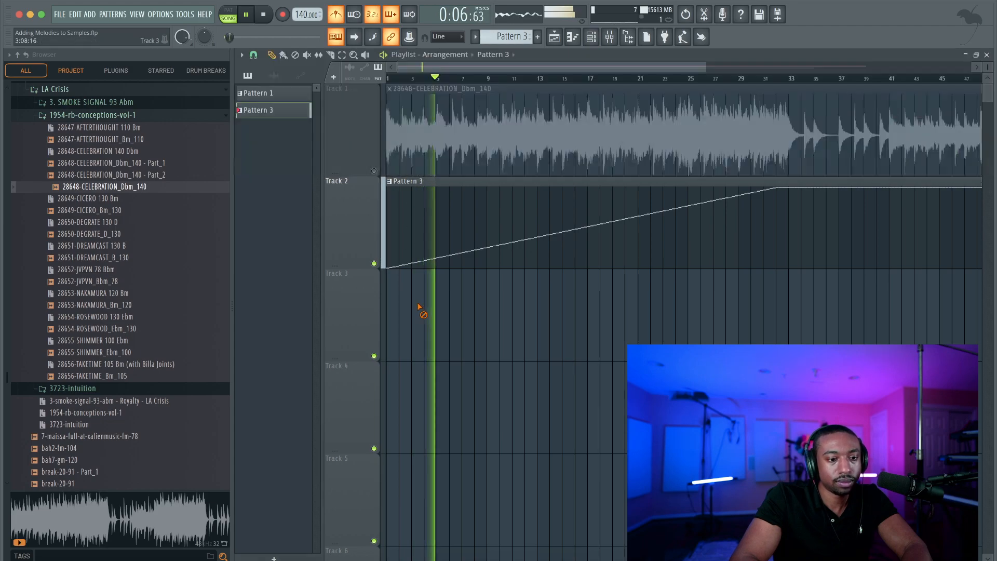
{"action": "key", "text": "F6"}
{"action": "key", "text": "space"}
{"action": "key", "text": "F6"}
- A/B Tracks 1 and 2 by swapping mutes, leaving Track 1 muted and Track 2 playing
{"action": "left_click", "coordinate": [374, 171]}
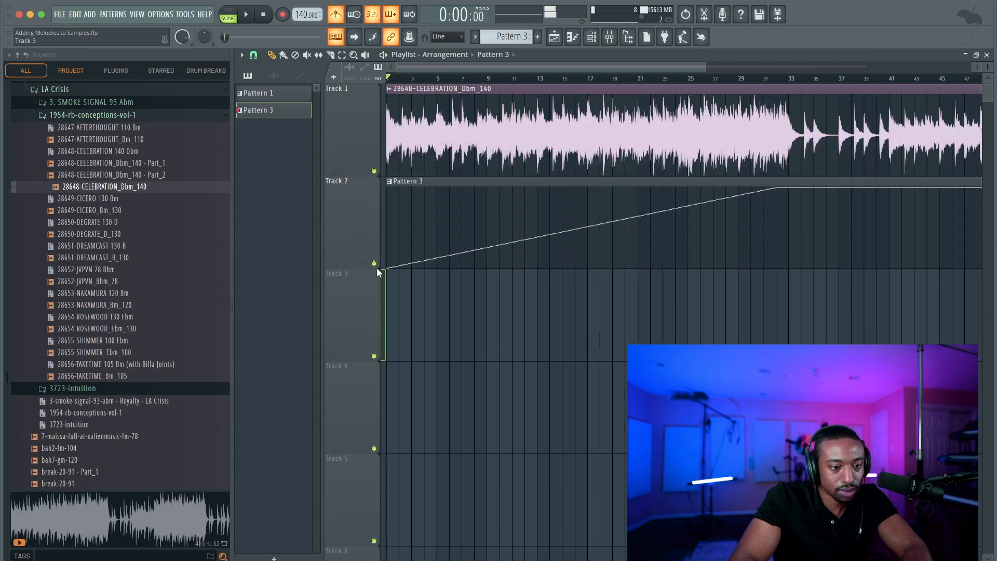
{"action": "left_click", "coordinate": [374, 263]}
{"action": "key", "text": "space"}
{"action": "scroll", "coordinate": [415, 156], "scroll_direction": "up", "scroll_amount": 5}
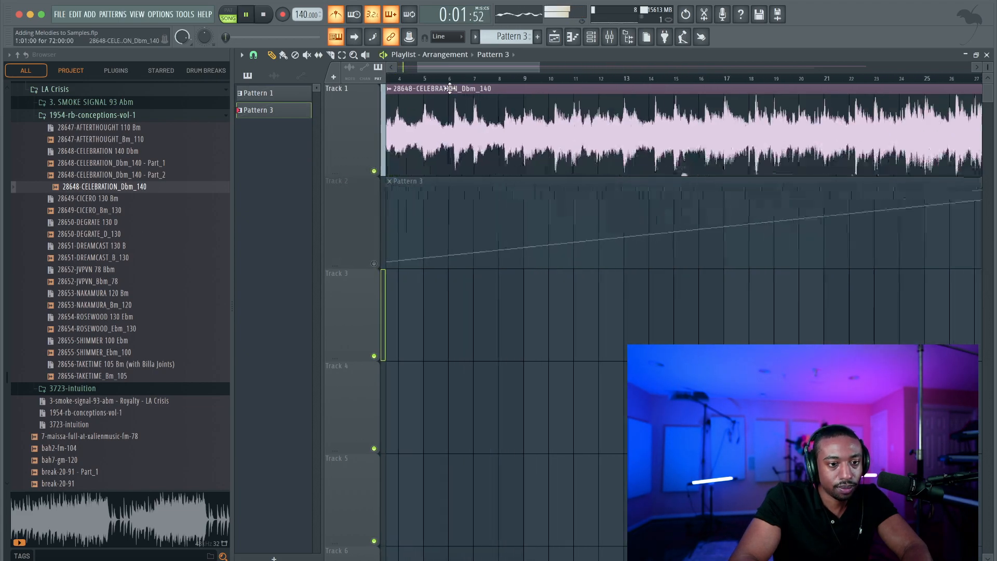
{"action": "left_click", "coordinate": [374, 171]}
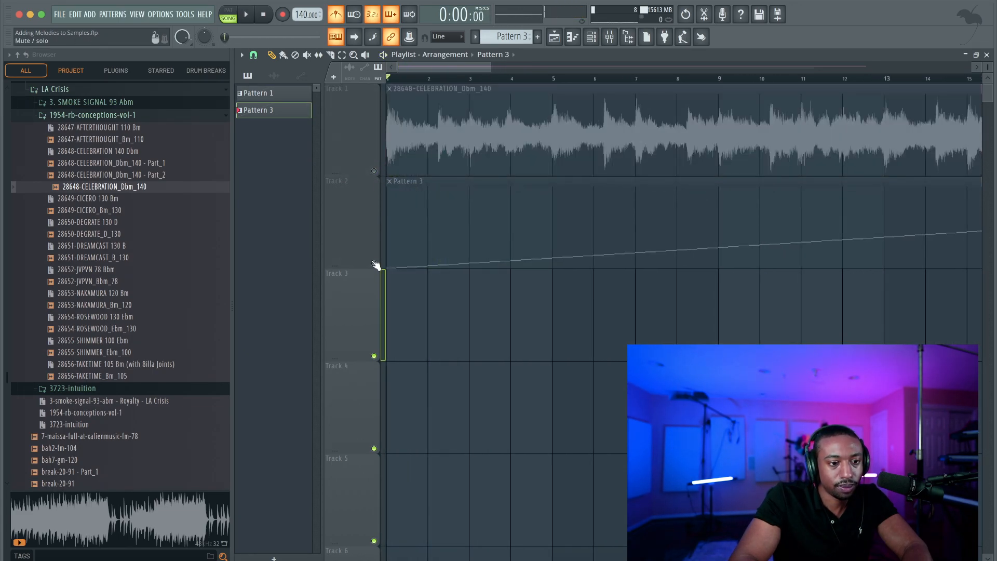
{"action": "left_click", "coordinate": [374, 263]}
{"action": "key", "text": "space"}
{"action": "key", "text": "space"}
{"action": "key", "text": "space"}
- Reopen the sliced CELEBRATION channel's Fruity Slicer and reset its slice pitch to centre
{"action": "left_click", "coordinate": [591, 38]}
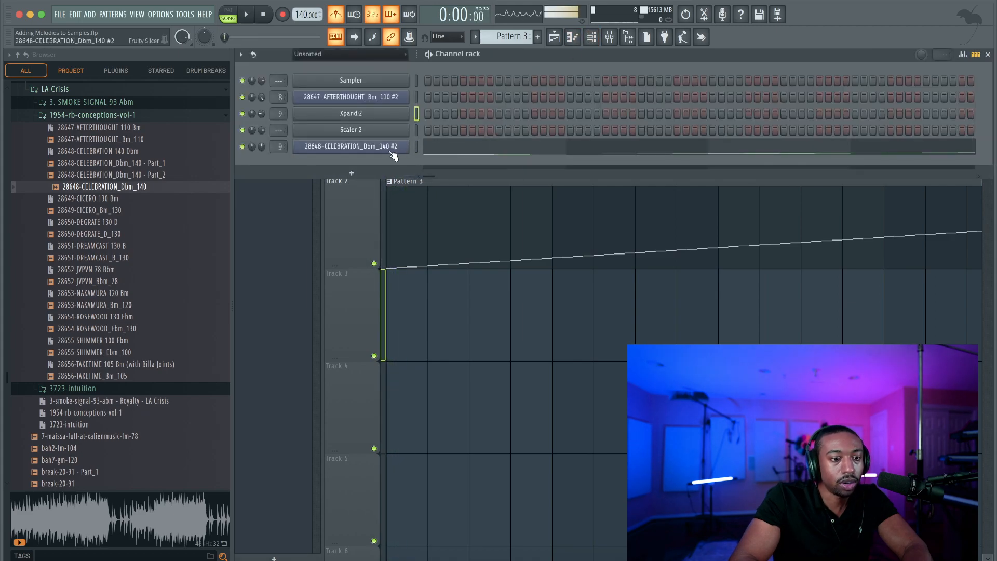
{"action": "left_click", "coordinate": [391, 148]}
{"action": "left_click", "coordinate": [456, 205]}
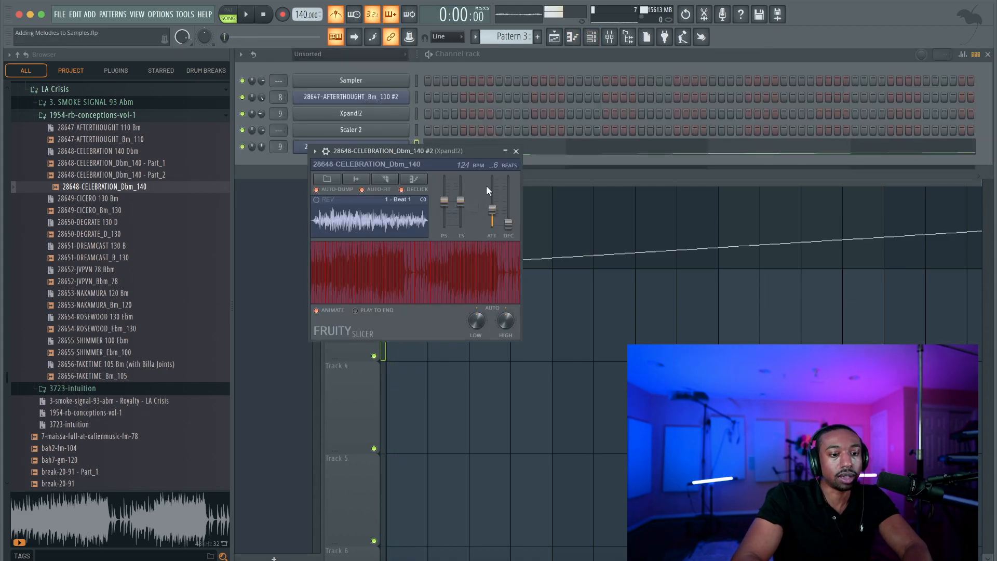
- Play the arrangement while checking the sliced CELEBRATION channel's Fruity Slicer
{"action": "left_click", "coordinate": [517, 152]}
{"action": "key", "text": "F6"}
{"action": "key", "text": "space"}
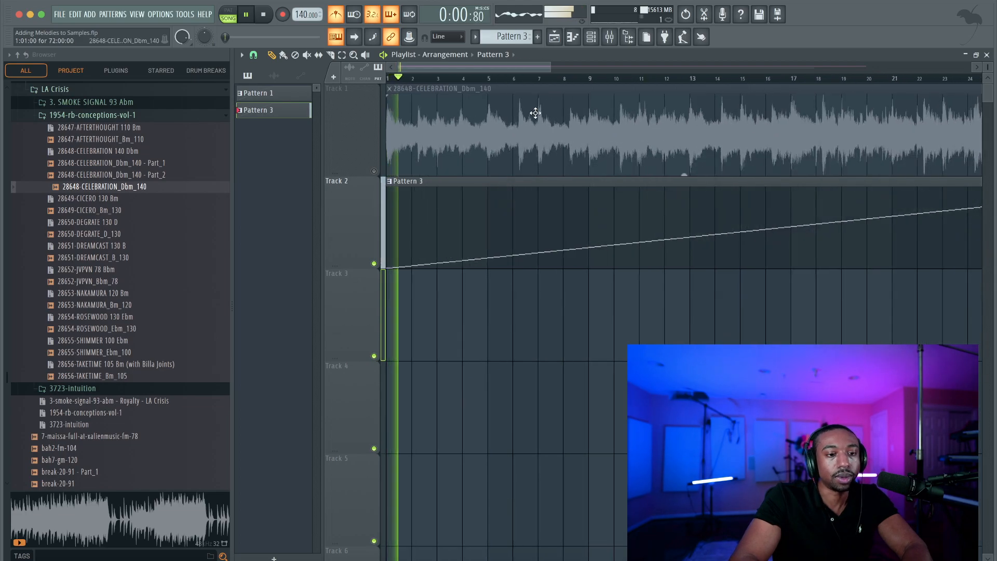
{"action": "left_click", "coordinate": [597, 40]}
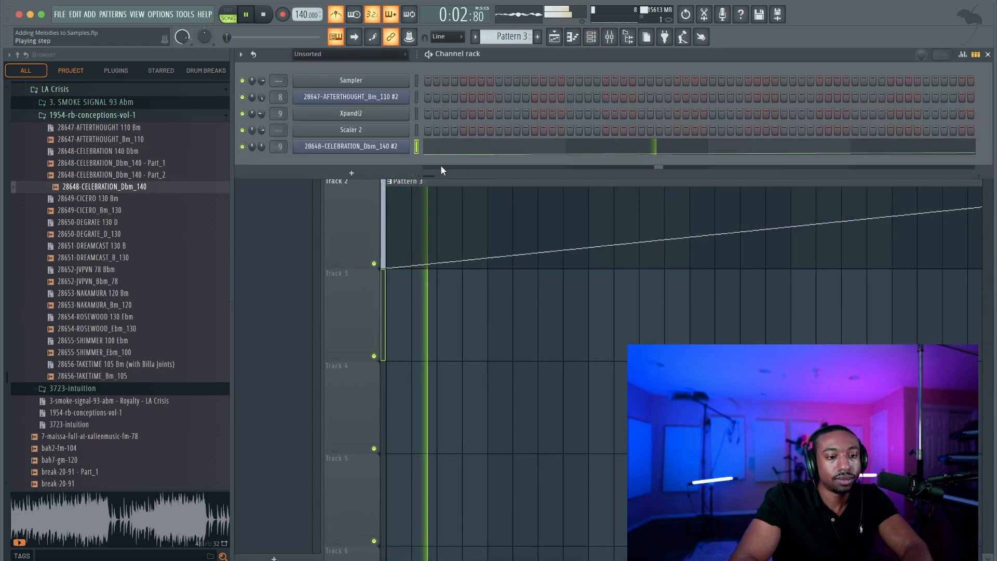
{"action": "left_click", "coordinate": [385, 145]}
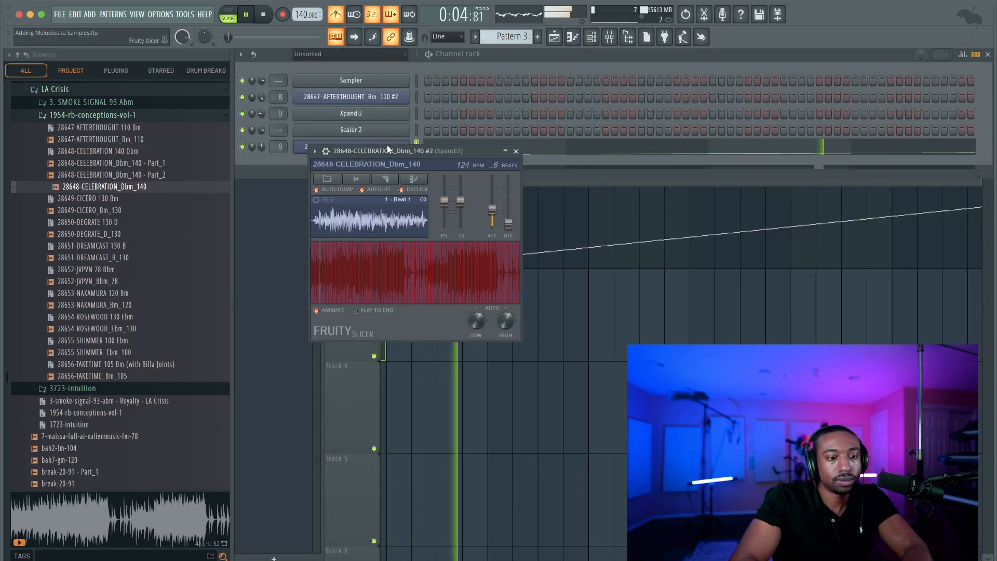
{"action": "key", "text": "space"}
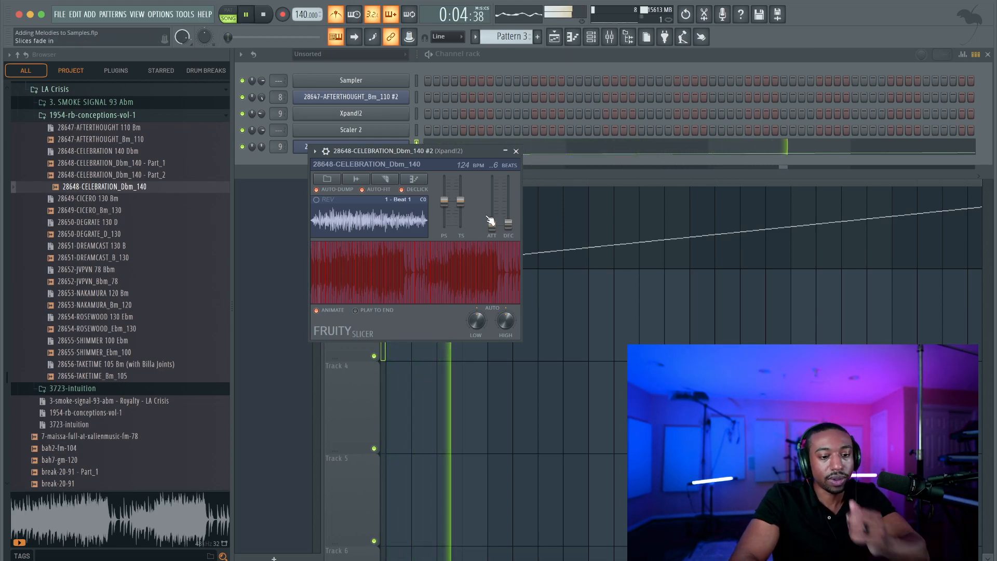
{"action": "key", "text": "space"}
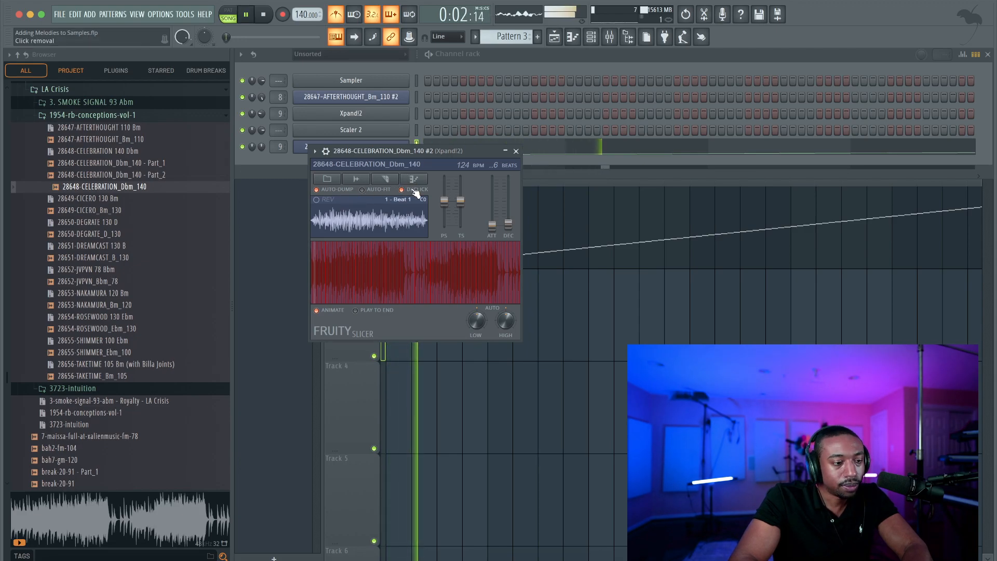
{"action": "left_click", "coordinate": [516, 152]}
{"action": "key", "text": "space"}
- Raise the Fruity Slicer time-stretch amount, then delete and undo-restore the Track 2 clip
{"action": "right_click", "coordinate": [459, 322]}
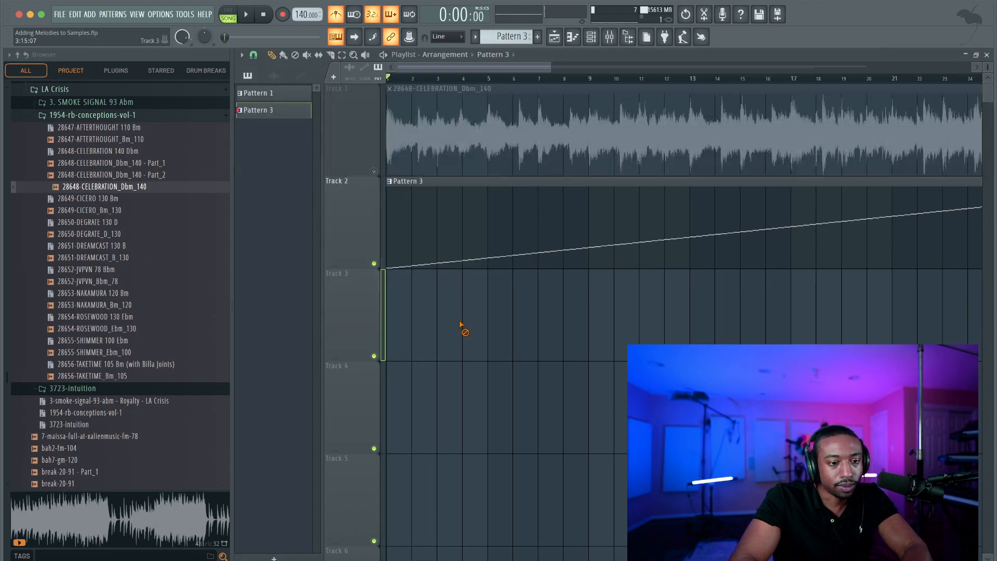
{"action": "left_click", "coordinate": [592, 40]}
{"action": "left_click", "coordinate": [374, 147]}
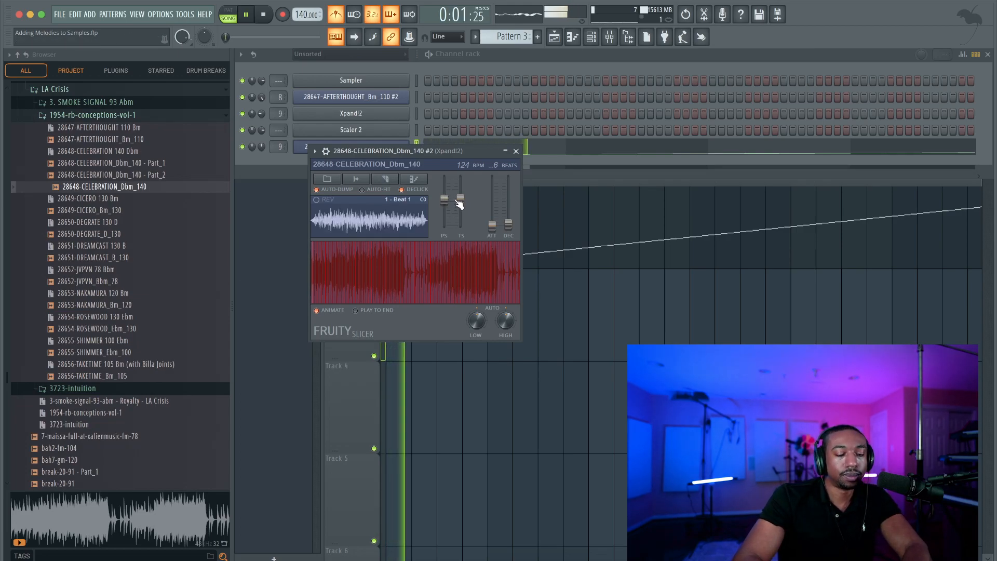
{"action": "left_click_drag", "start_coordinate": [460, 201], "coordinate": [445, 198]}
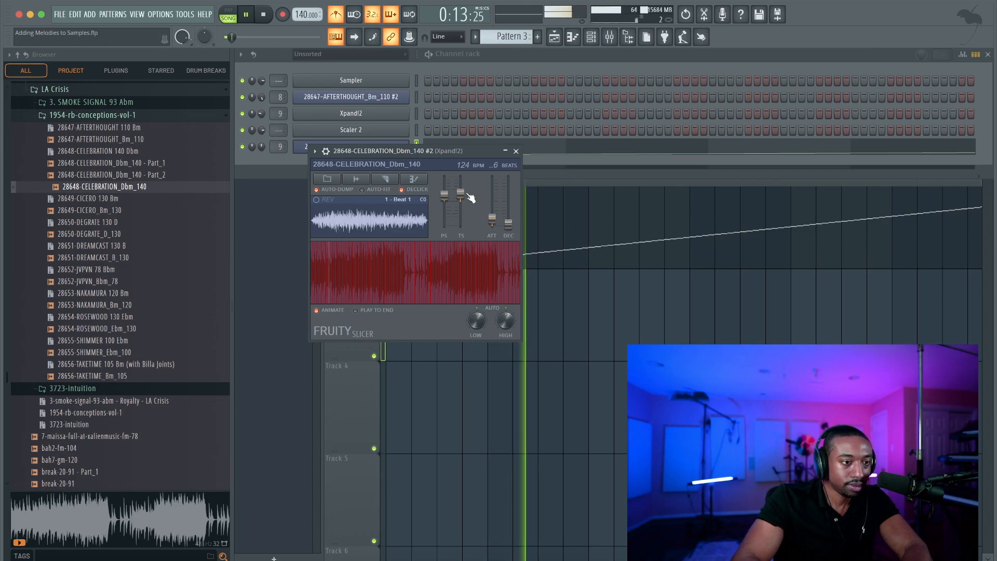
{"action": "left_click", "coordinate": [516, 152]}
{"action": "right_click", "coordinate": [482, 258]}
{"action": "key", "text": "super+z"}
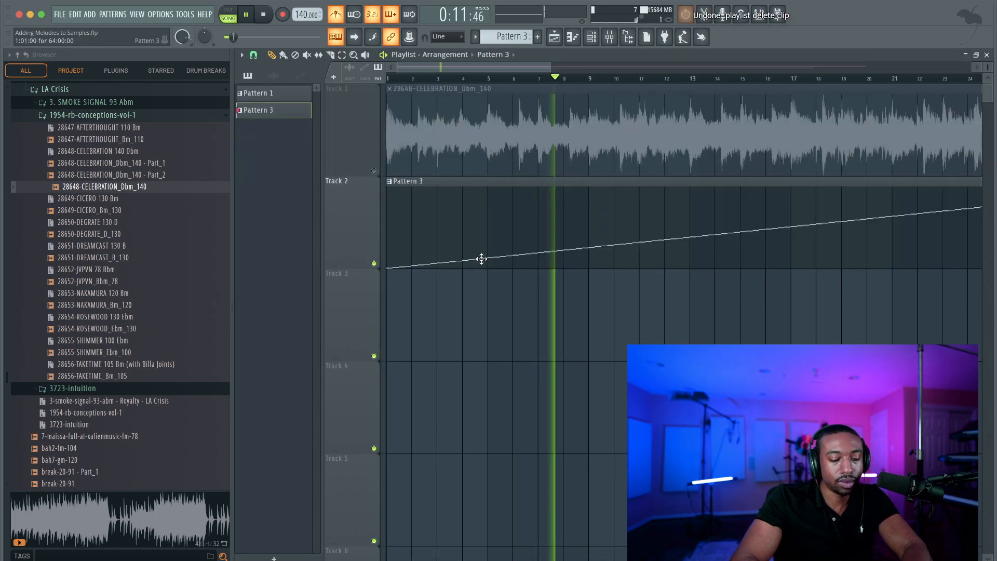
- Shorten the Pattern 3 clip on Track 2 to end around bar 33 and check it in playback
{"action": "scroll", "coordinate": [494, 205], "scroll_direction": "down", "scroll_amount": 5}
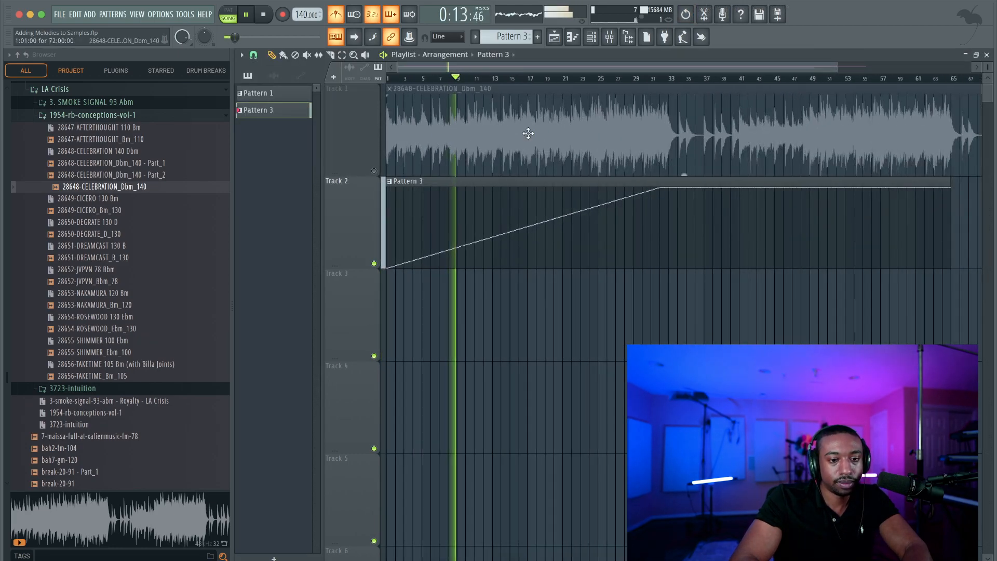
{"action": "left_click_drag", "start_coordinate": [952, 203], "coordinate": [660, 202]}
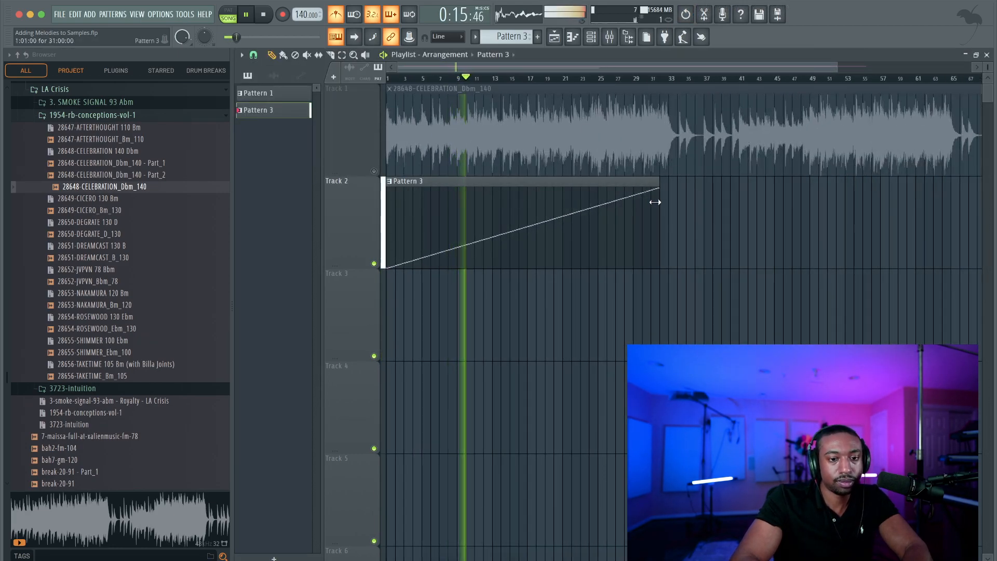
{"action": "key", "text": "F6"}
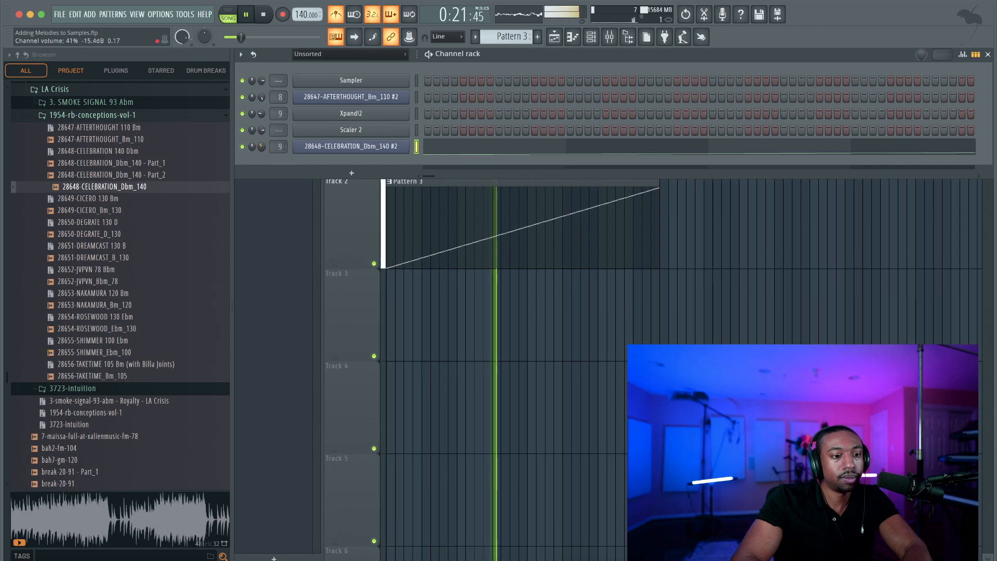
{"action": "key", "text": "space"}
{"action": "key", "text": "F6"}
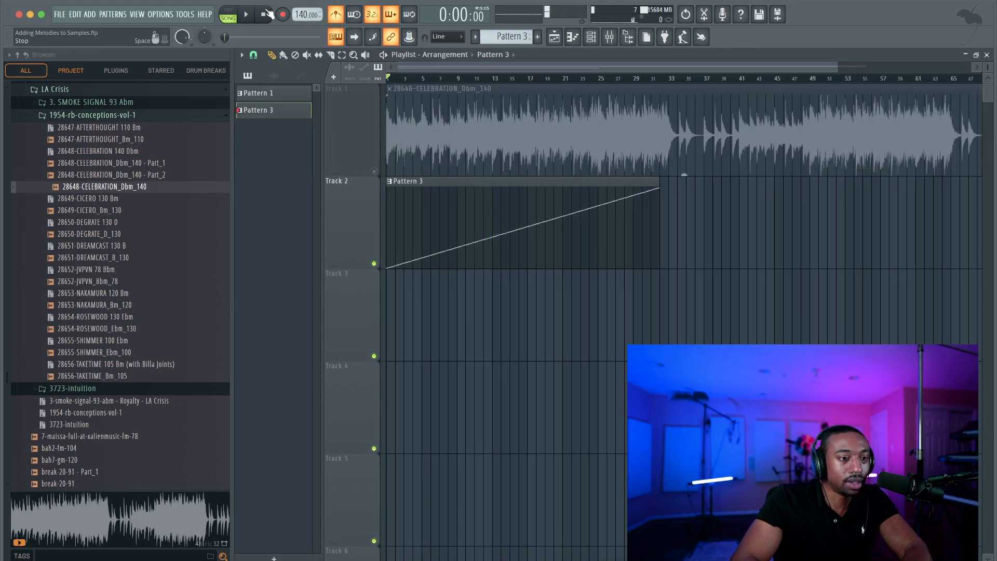
{"action": "left_click", "coordinate": [593, 40]}
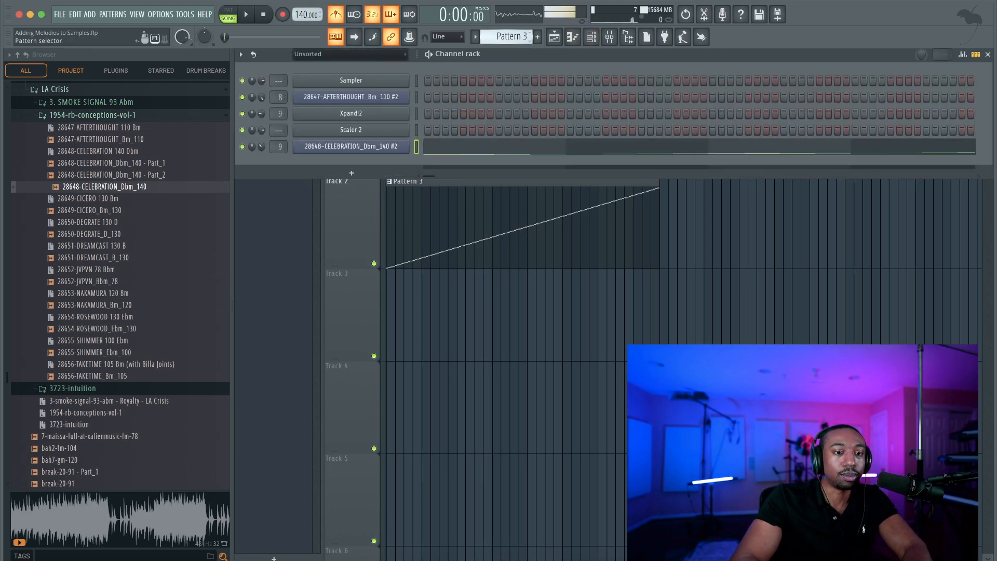
- Select empty Pattern 4 and play the arrangement from the start with the metronome off
{"action": "left_click_drag", "start_coordinate": [512, 37], "coordinate": [511, 32]}
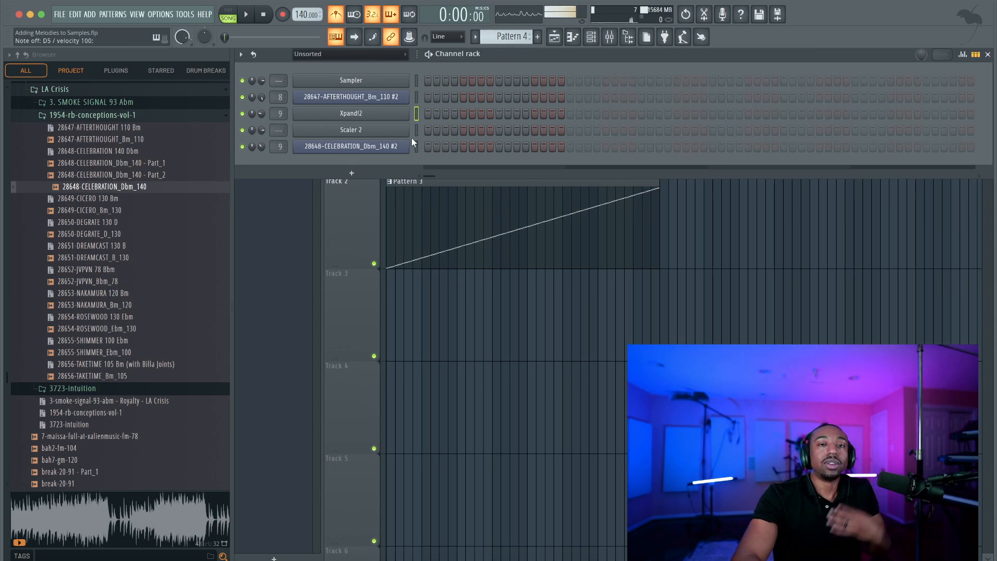
{"action": "key", "text": "space"}
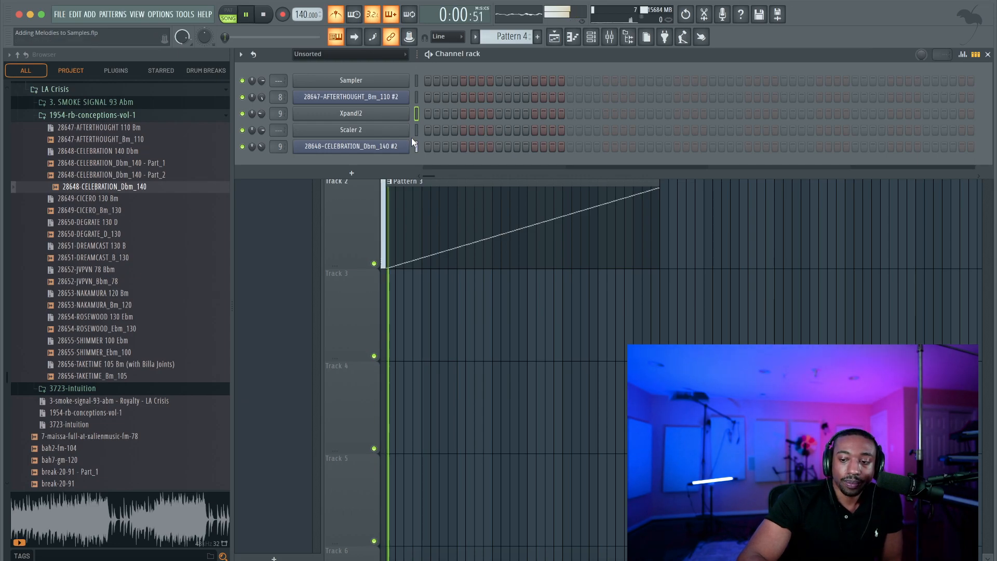
{"action": "left_click", "coordinate": [341, 20]}
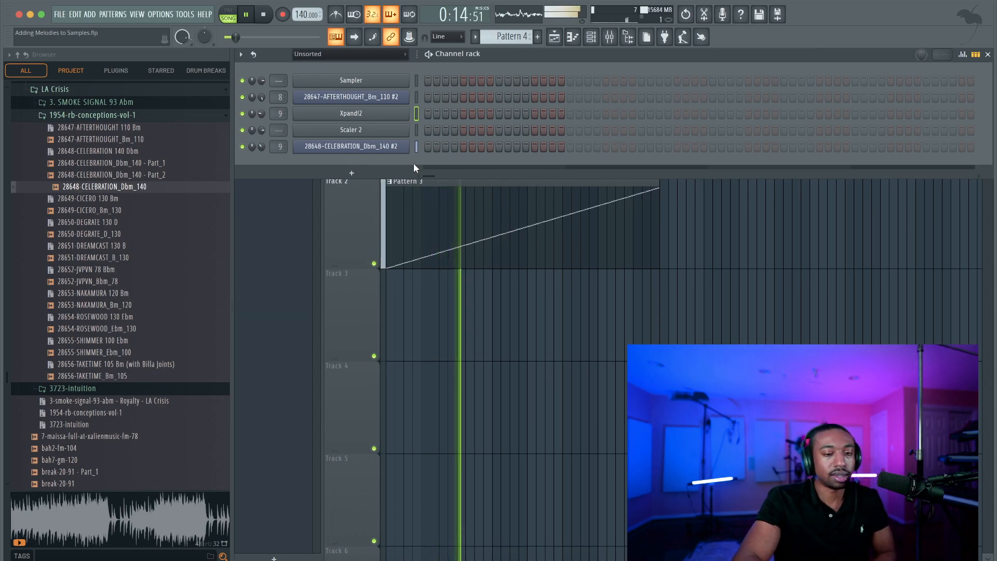
{"action": "right_click", "coordinate": [463, 304]}
{"action": "key", "text": "space"}
{"action": "key", "text": "space"}
{"action": "left_click", "coordinate": [591, 37]}
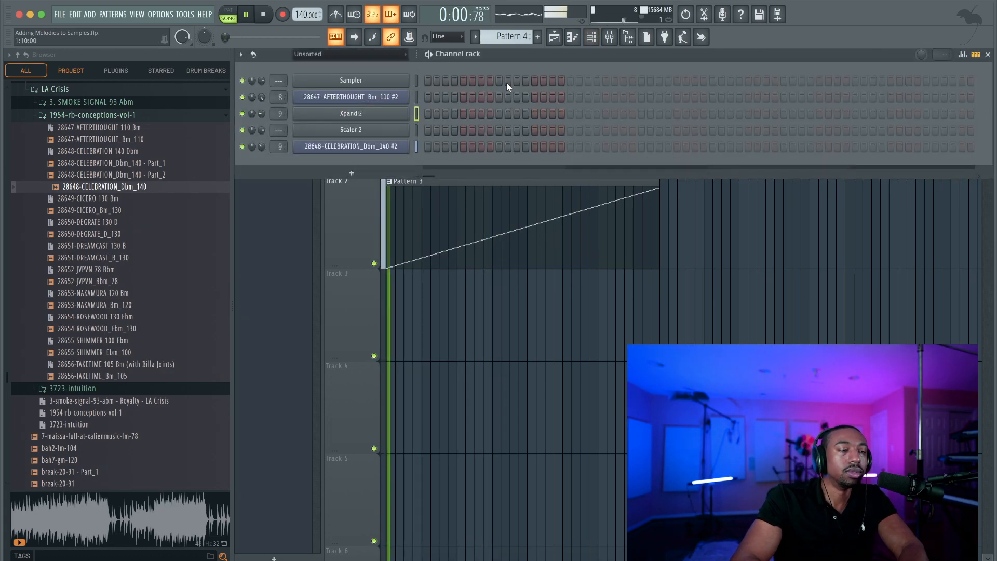
{"action": "key", "text": "space"}
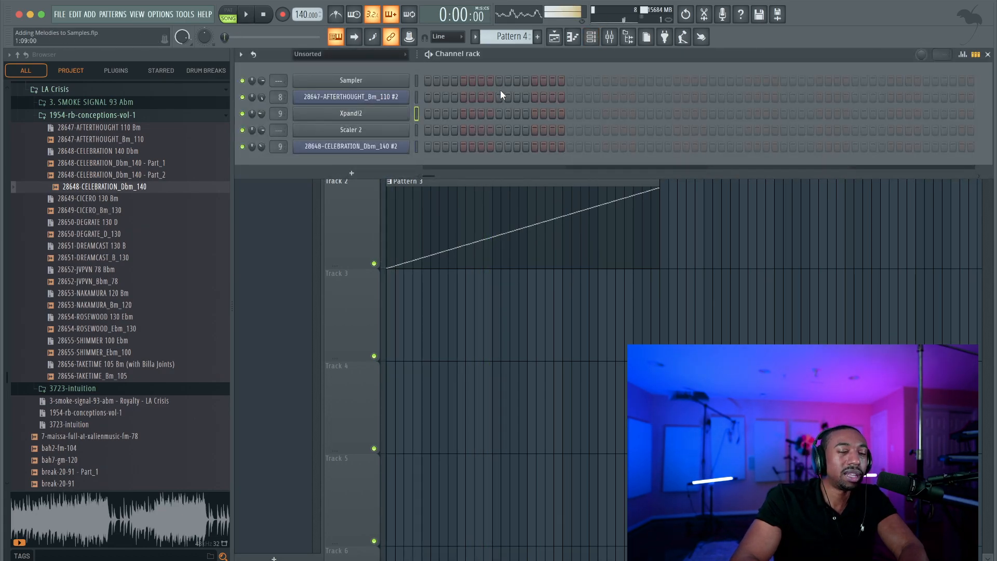
- Add an Xpand!2 channel loaded with the 21 Guitars '+06 12 String + Nylon' preset
{"action": "left_click", "coordinate": [370, 173]}
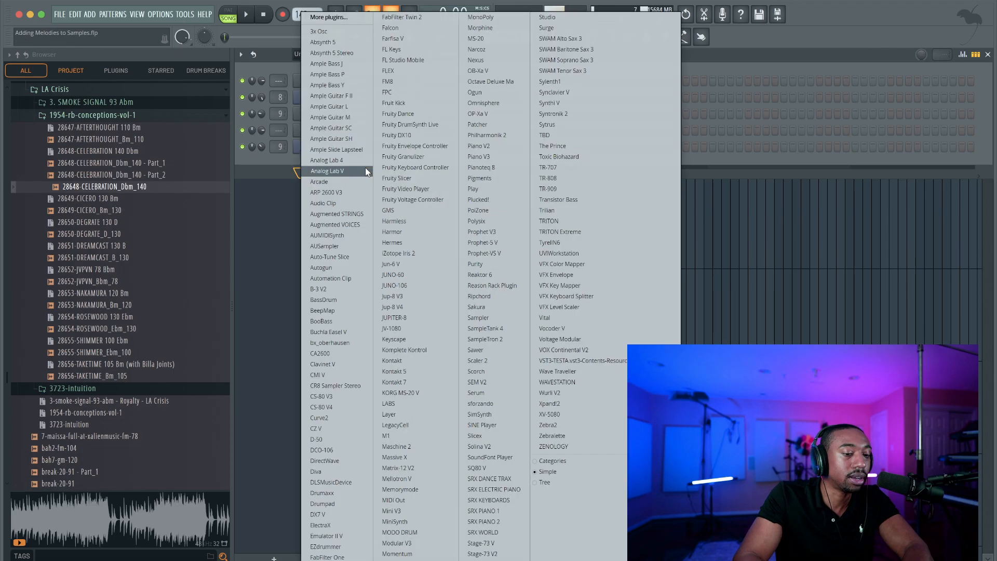
{"action": "left_click", "coordinate": [561, 404]}
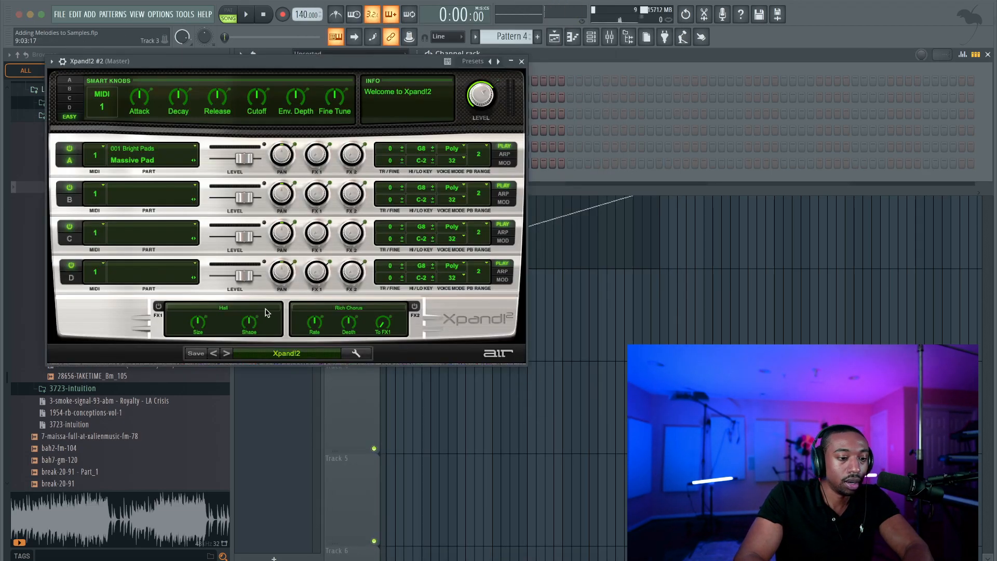
{"action": "left_click", "coordinate": [281, 353]}
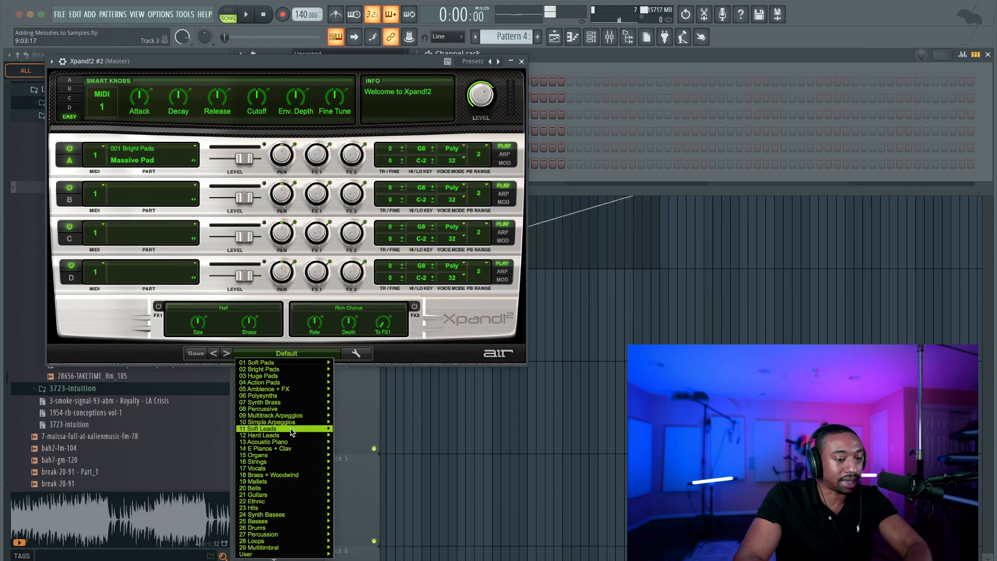
{"action": "mouse_move", "coordinate": [283, 495]}
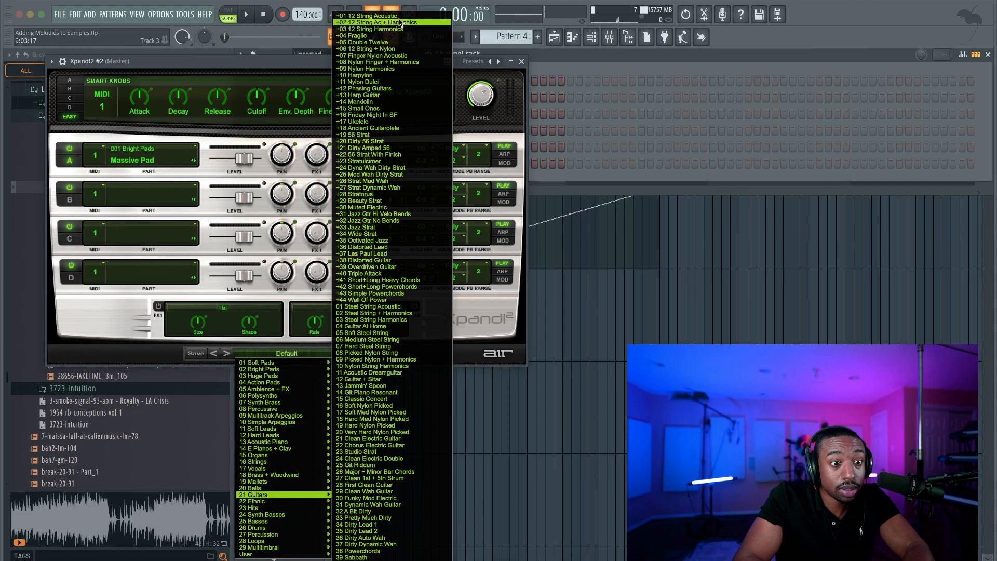
{"action": "left_click", "coordinate": [393, 48]}
- Audition the new guitar channel and route it to mixer insert 10
{"action": "left_click", "coordinate": [521, 61]}
{"action": "key", "text": "space"}
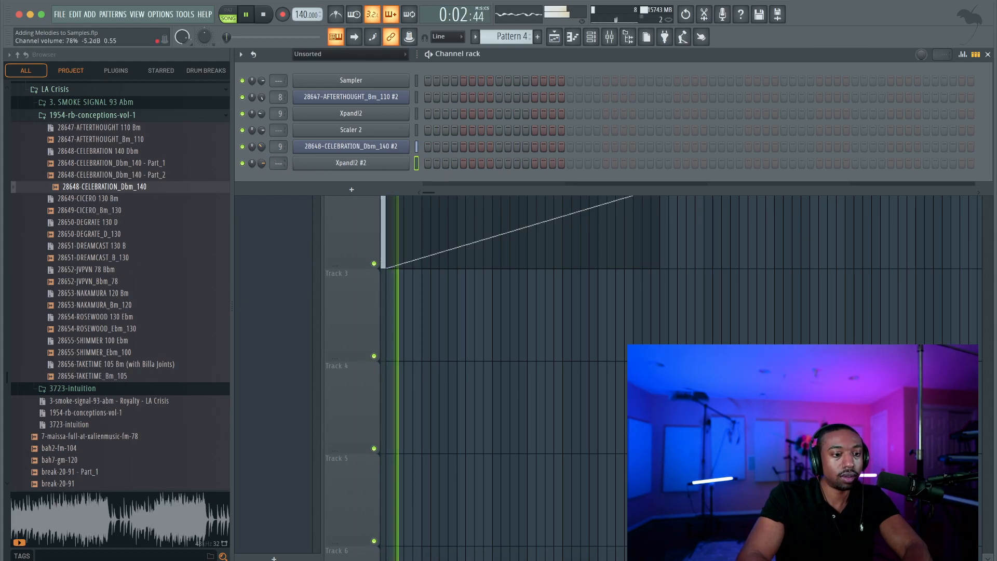
{"action": "key", "text": "super+l"}
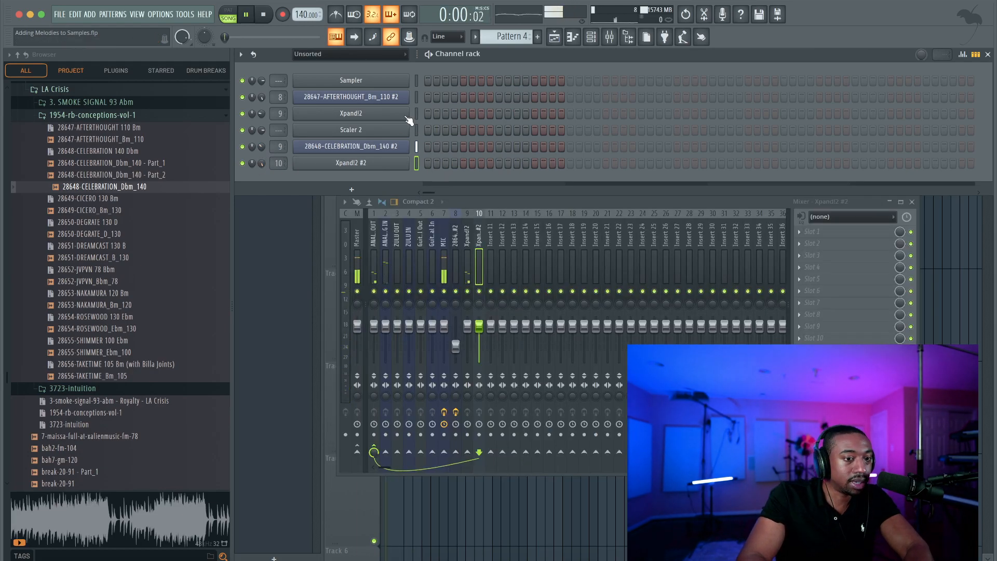
{"action": "left_click", "coordinate": [392, 130]}
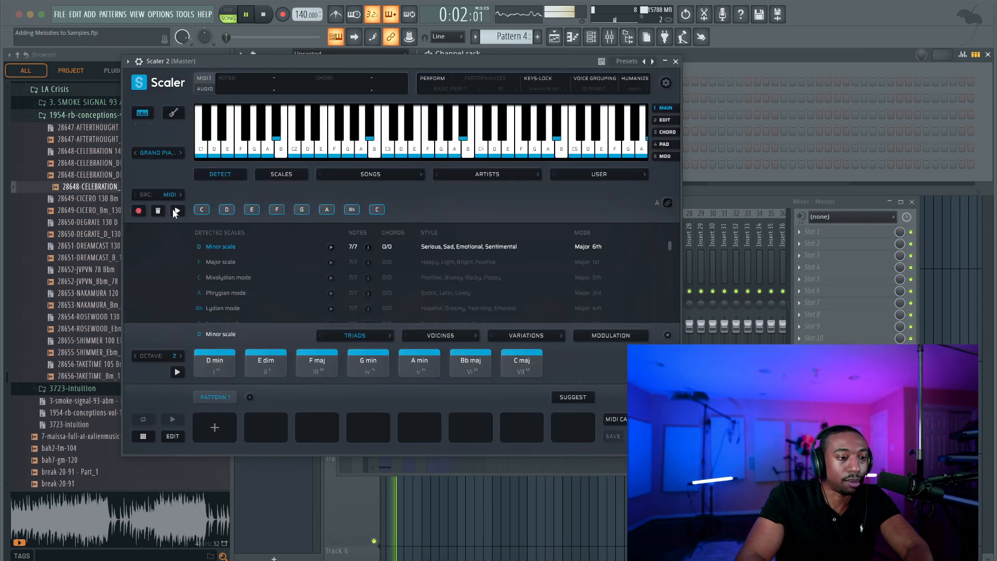
- Clear Scaler 2's detection and record A, C, C#, D, E, F# and G for key detection
{"action": "left_click", "coordinate": [158, 211]}
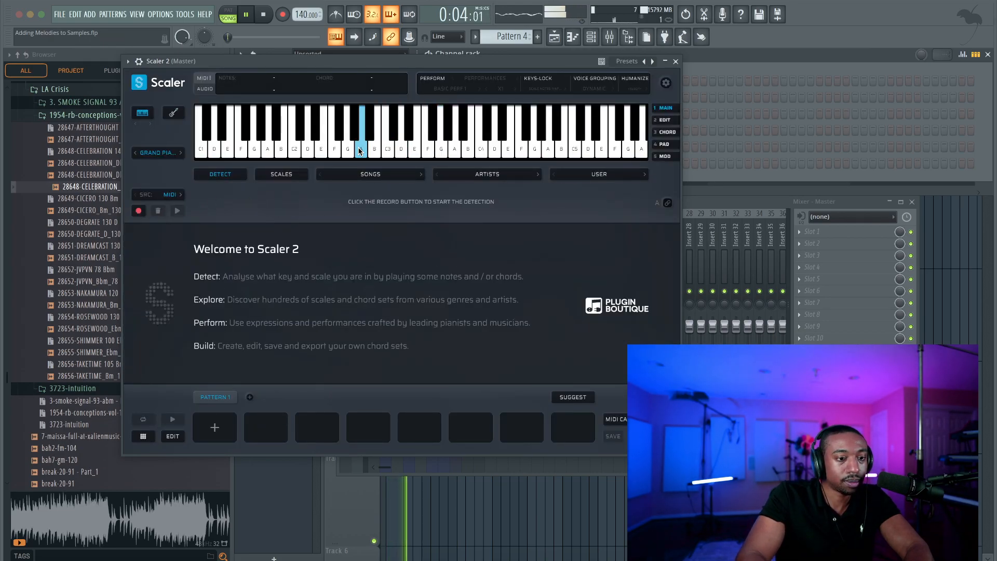
{"action": "left_click", "coordinate": [139, 211]}
{"action": "left_click", "coordinate": [362, 151]}
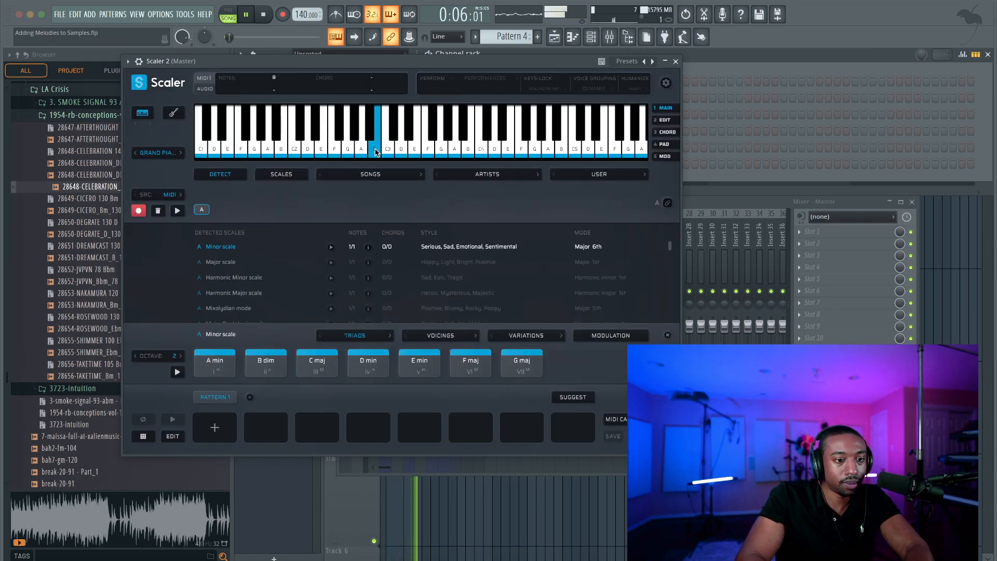
{"action": "left_click", "coordinate": [386, 150]}
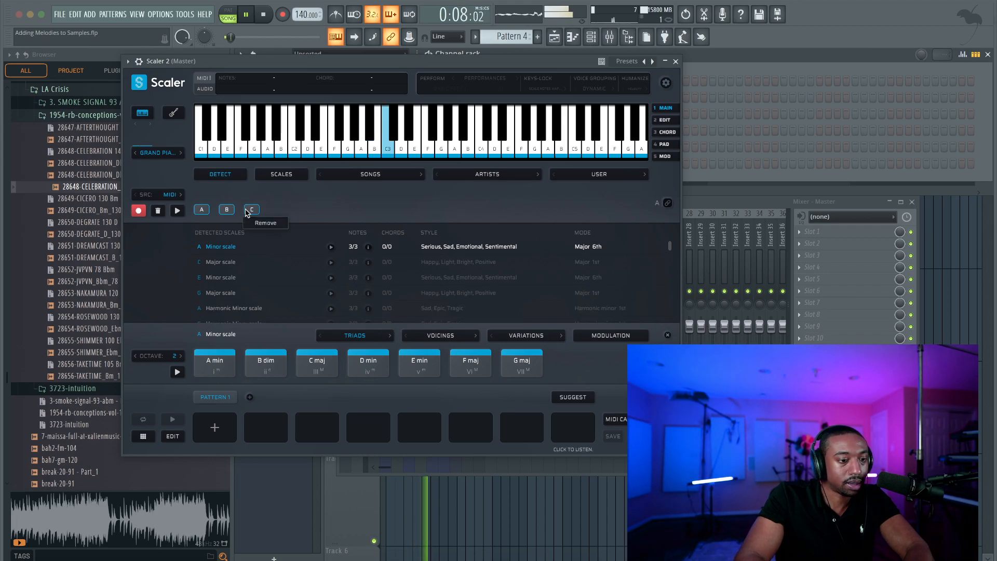
{"action": "left_click", "coordinate": [395, 139]}
{"action": "left_click", "coordinate": [404, 146]}
{"action": "left_click", "coordinate": [414, 146]}
{"action": "left_click", "coordinate": [430, 136]}
{"action": "left_click", "coordinate": [441, 148]}
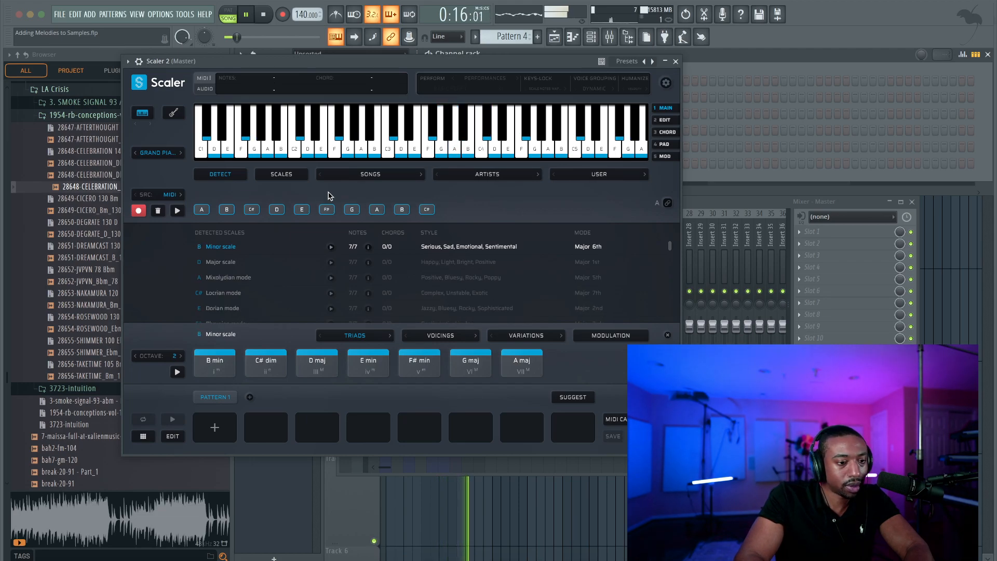
{"action": "key", "text": "space"}
- Clear and re-enter A, B, C#, D, E, G so Scaler 2 settles on B Minor, then close it
{"action": "left_click", "coordinate": [158, 210]}
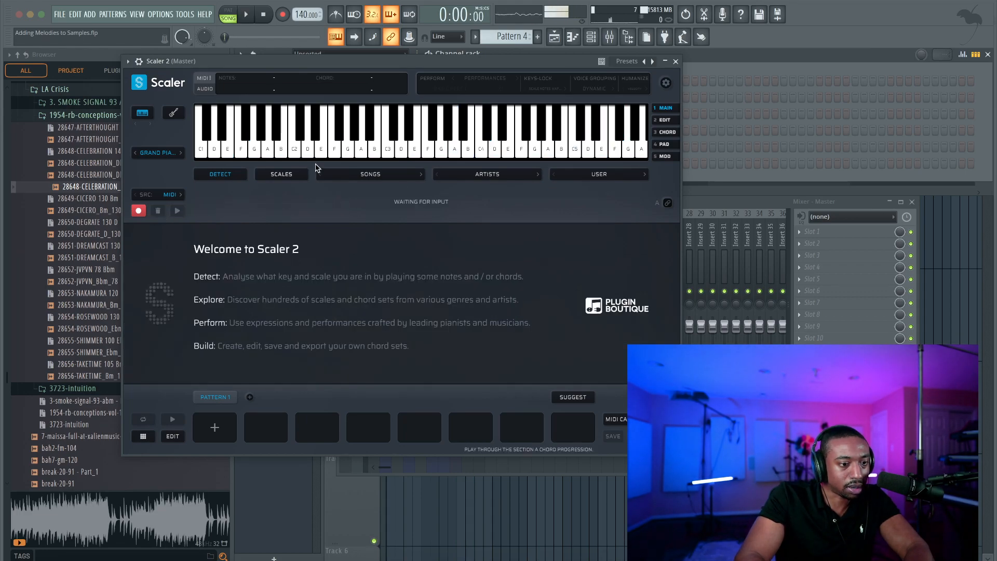
{"action": "left_click", "coordinate": [363, 151]}
{"action": "left_click", "coordinate": [376, 152]}
{"action": "left_click", "coordinate": [393, 139]}
{"action": "left_click", "coordinate": [401, 148]}
{"action": "left_click", "coordinate": [411, 150]}
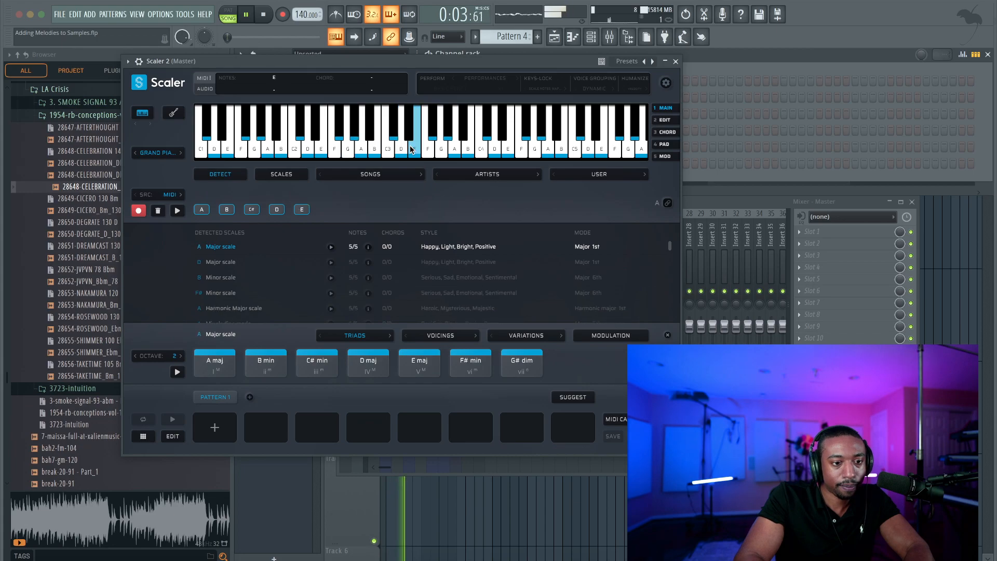
{"action": "left_click", "coordinate": [453, 148]}
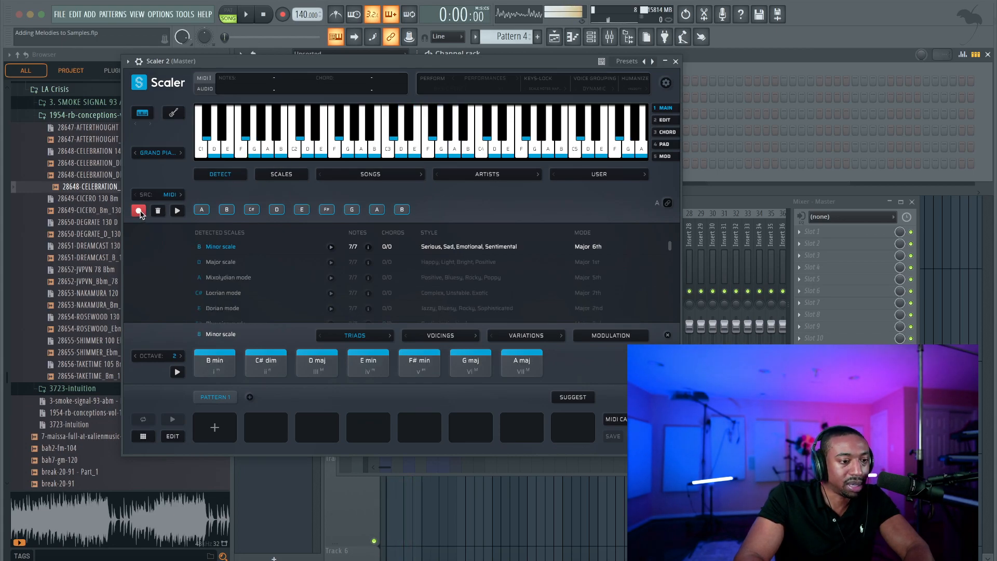
{"action": "left_click", "coordinate": [675, 61]}
- Place Pattern 4 on Track 3 of the playlist and lengthen the clip
{"action": "left_click", "coordinate": [400, 163]}
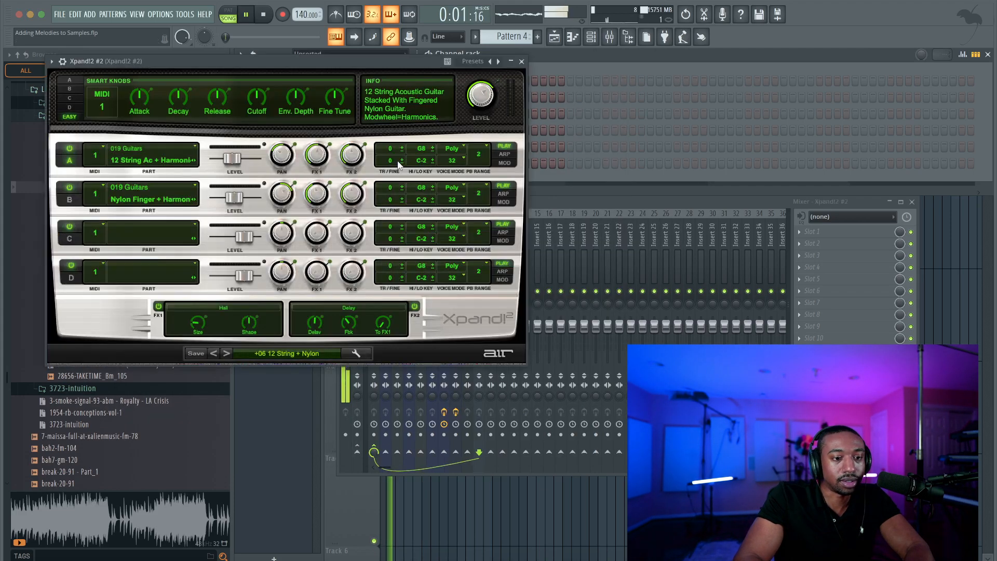
{"action": "left_click", "coordinate": [513, 62]}
{"action": "key", "text": "space"}
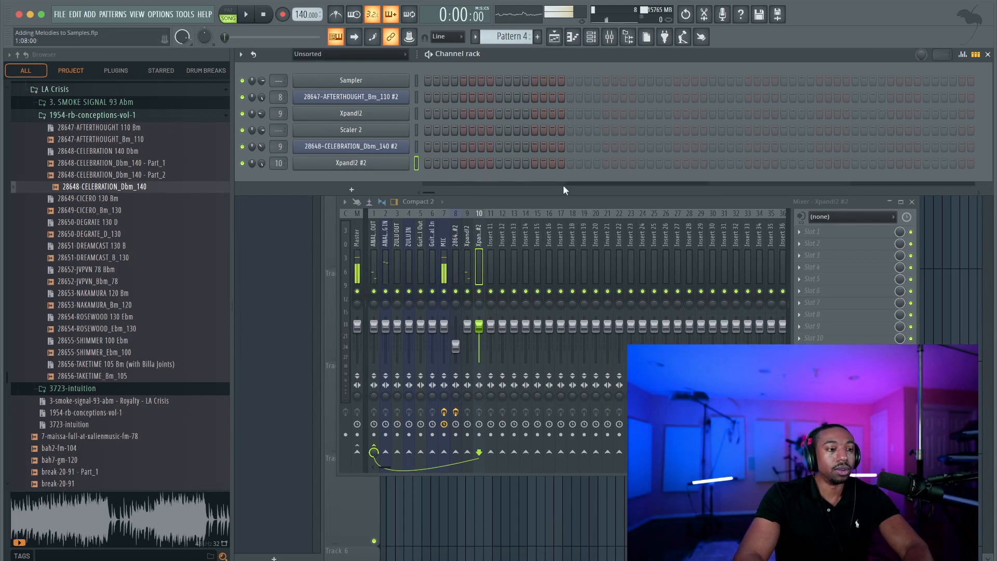
{"action": "key", "text": "F5"}
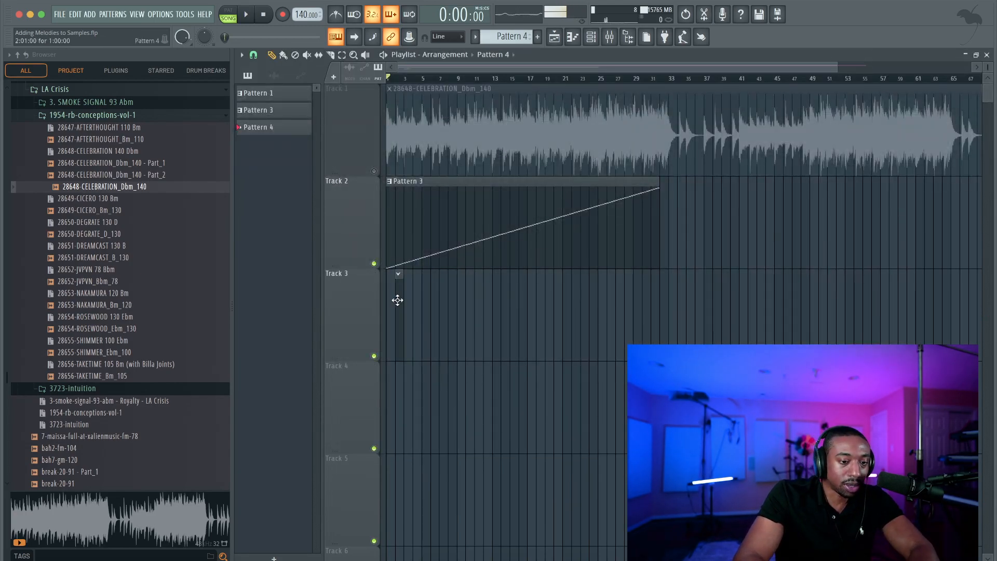
{"action": "left_click_drag", "start_coordinate": [396, 315], "coordinate": [527, 319]}
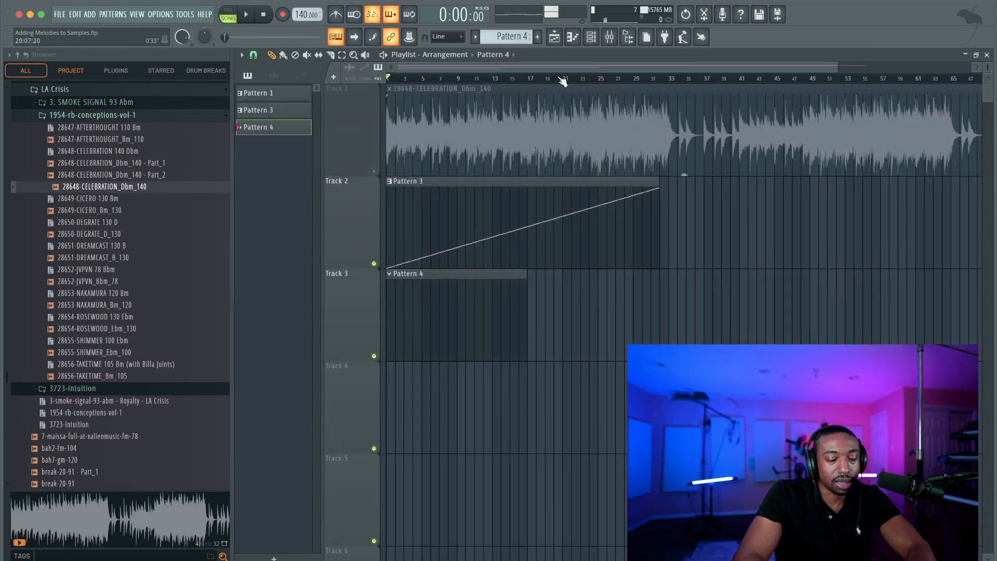
- Draw a first B5 note at bar 1 in the Xpand!2 #2 piano roll
{"action": "left_click", "coordinate": [591, 37]}
{"action": "right_click", "coordinate": [395, 162]}
{"action": "left_click", "coordinate": [422, 161]}
{"action": "left_click", "coordinate": [296, 218]}
{"action": "key", "text": "space"}
{"action": "key", "text": "space"}
{"action": "left_click_drag", "start_coordinate": [306, 219], "coordinate": [290, 155]}
{"action": "key", "text": "space"}
- Shorten the B5 note and play the pattern to hear it
{"action": "scroll", "coordinate": [291, 156], "scroll_direction": "up", "scroll_amount": 3}
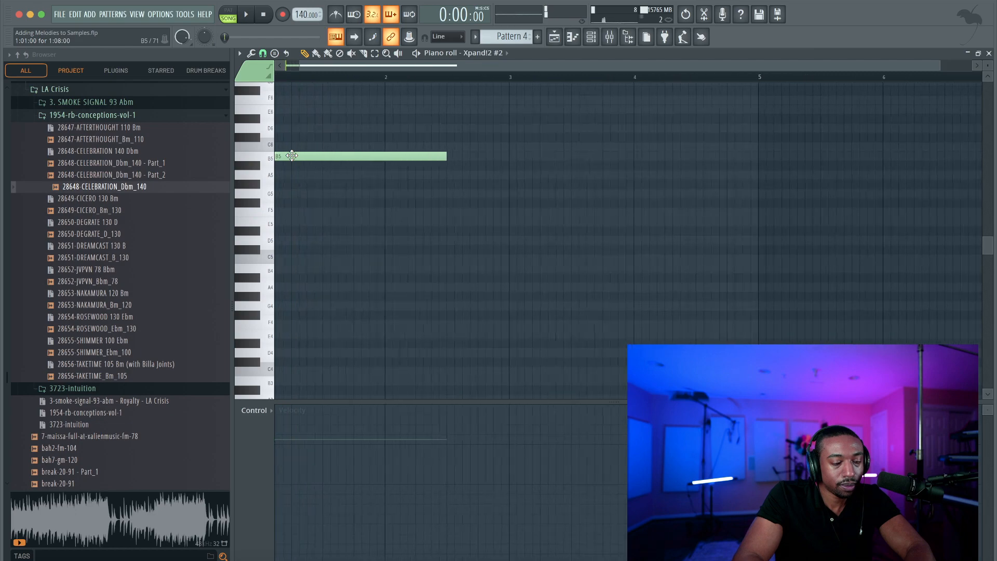
{"action": "key", "text": "space"}
{"action": "scroll", "coordinate": [333, 300], "scroll_direction": "up", "scroll_amount": 3}
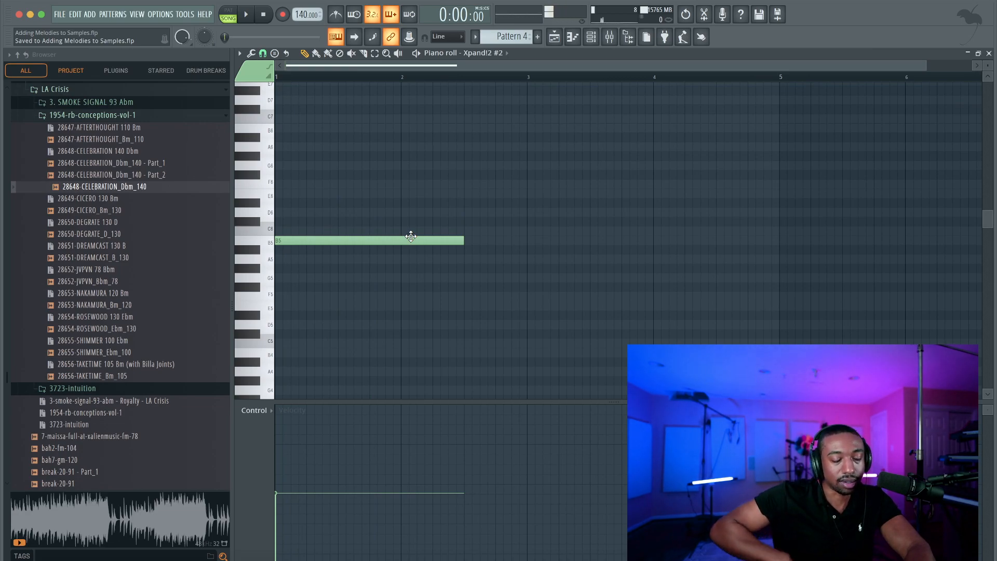
{"action": "left_click_drag", "start_coordinate": [464, 238], "coordinate": [378, 239]}
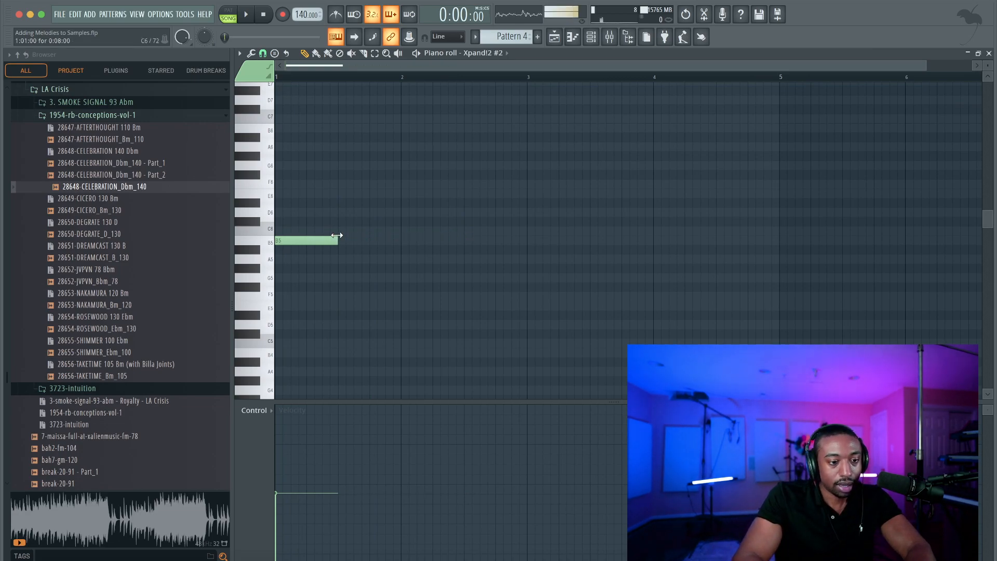
{"action": "key", "text": "space"}
{"action": "key", "text": "space"}
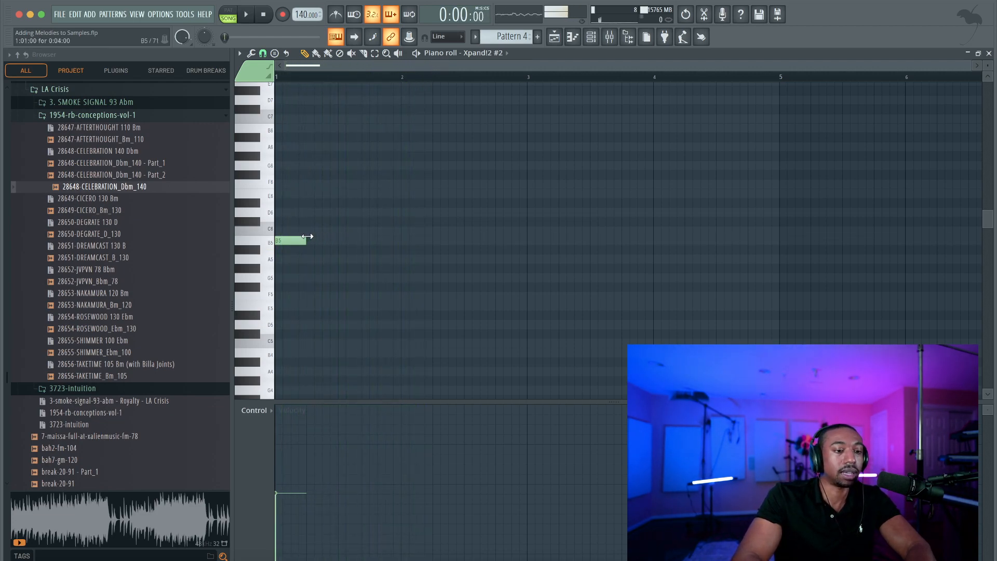
- Set note snapping to half beats and add F#6 and A6 notes after the B5
{"action": "left_click", "coordinate": [263, 54]}
{"action": "left_click", "coordinate": [283, 203]}
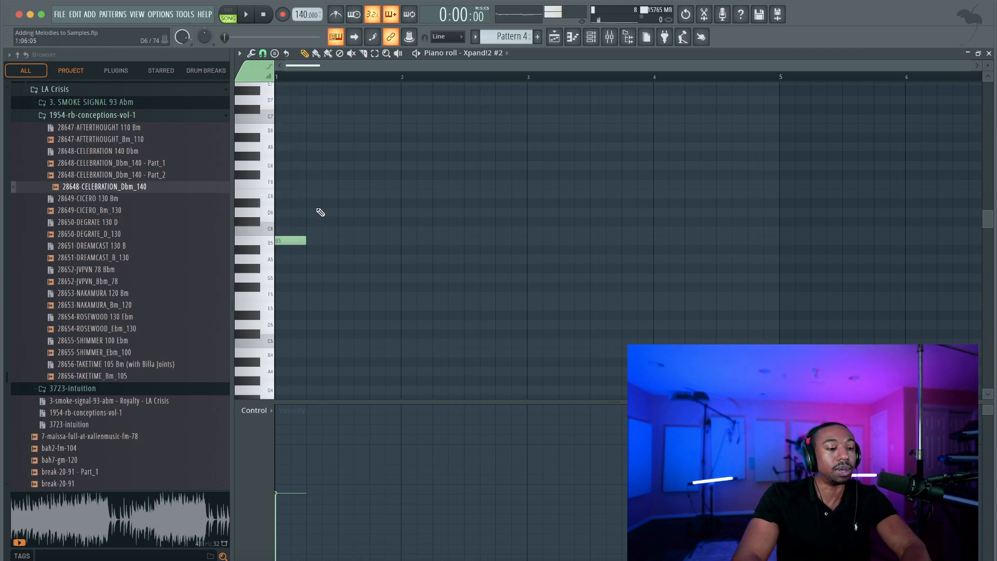
{"action": "left_click", "coordinate": [307, 174]}
{"action": "key", "text": "space"}
{"action": "mouse_move", "coordinate": [342, 134]}
{"action": "left_mouse_down"}
{"action": "mouse_move", "coordinate": [343, 156]}
{"action": "mouse_move", "coordinate": [343, 147]}
{"action": "left_mouse_up"}
- Lengthen the B5 note to end at bar 2 and add a one-bar E6 note
{"action": "left_click_drag", "start_coordinate": [300, 267], "coordinate": [401, 241]}
{"action": "left_click", "coordinate": [368, 240]}
{"action": "key", "text": "space"}
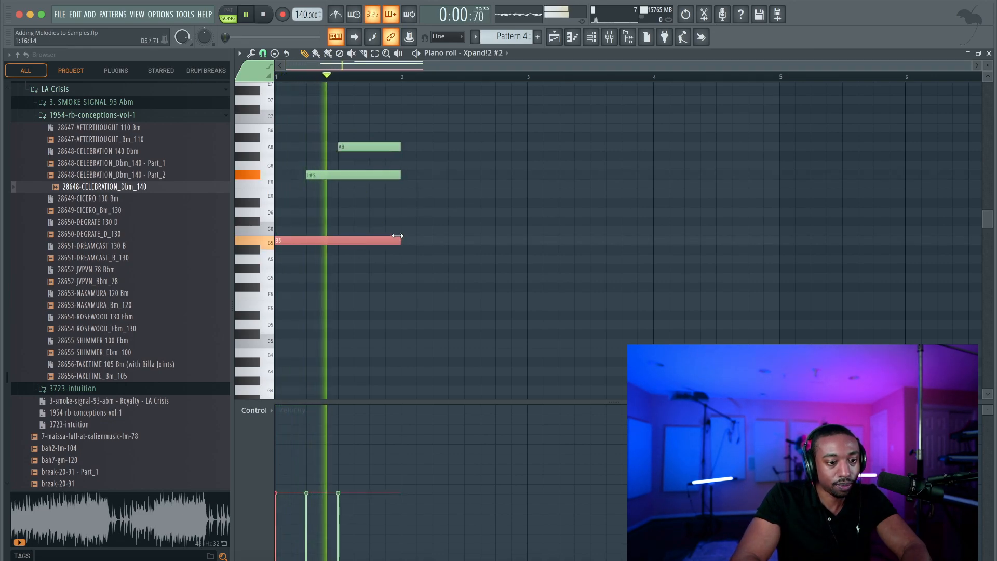
{"action": "key", "text": "space"}
{"action": "left_click_drag", "start_coordinate": [356, 210], "coordinate": [363, 188]}
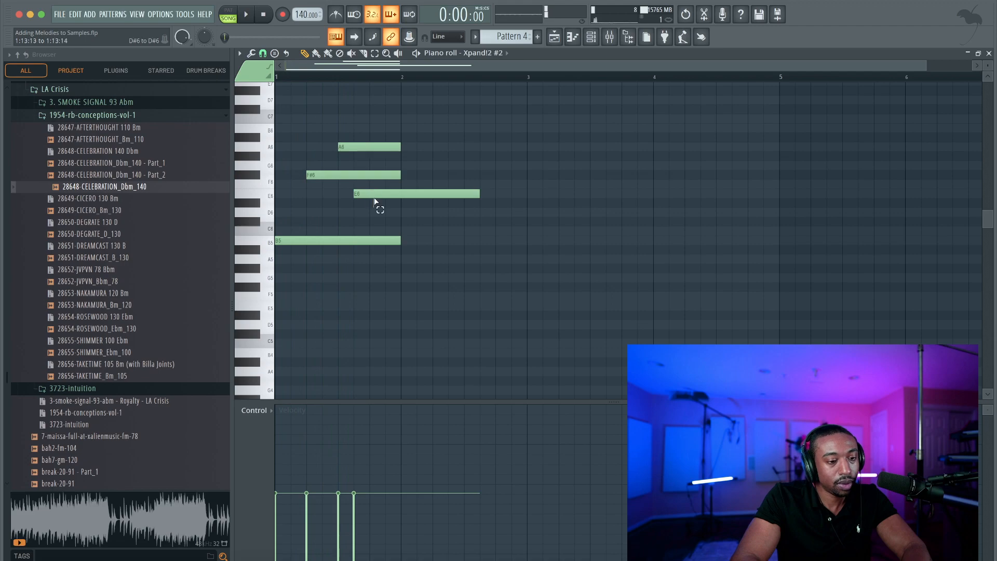
{"action": "scroll", "coordinate": [374, 191], "scroll_direction": "up", "scroll_amount": 1}
- Drop the E6, F#6 and A6 notes an octave lower with Ctrl+Down
{"action": "key", "text": "ctrl+Up"}
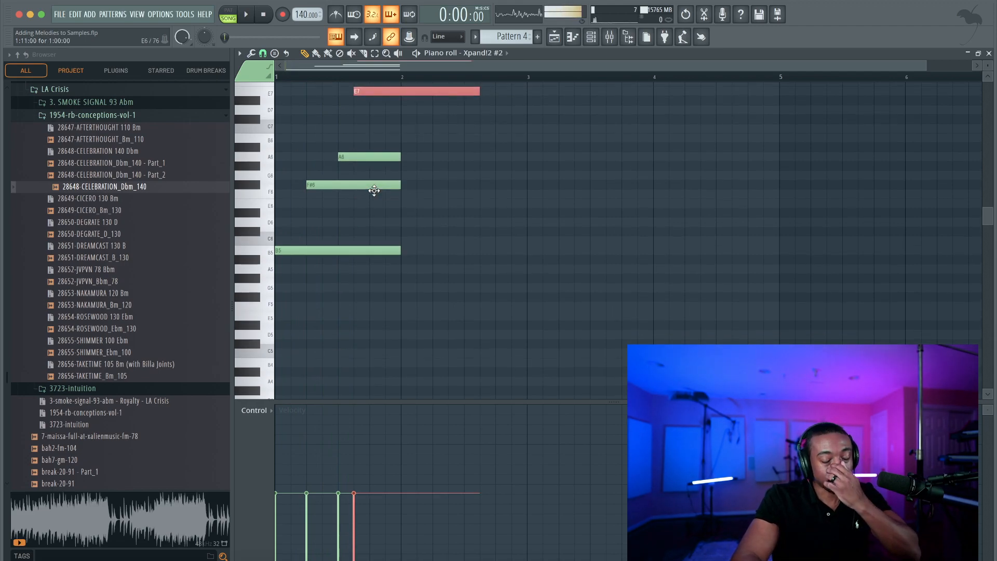
{"action": "key", "text": "ctrl+Down"}
{"action": "key", "text": "ctrl+Down"}
{"action": "left_click", "coordinate": [368, 170]}
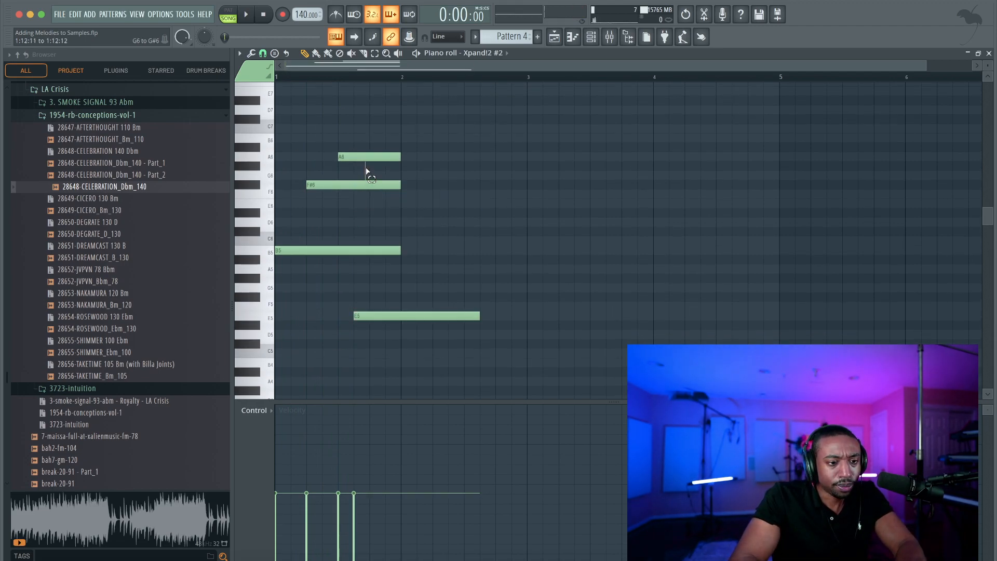
{"action": "left_click", "coordinate": [357, 187]}
{"action": "key", "text": "ctrl+Down"}
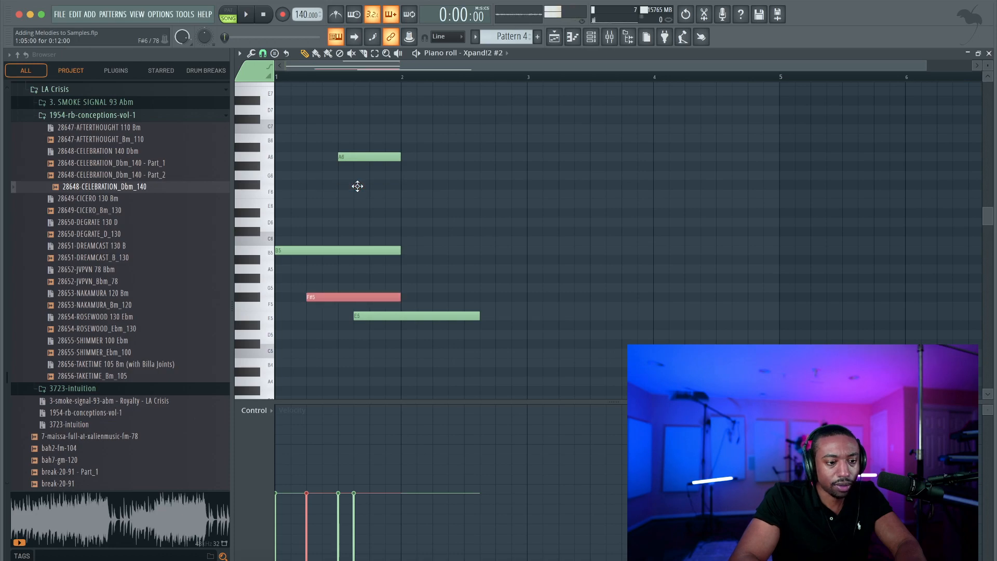
{"action": "left_click", "coordinate": [368, 157]}
{"action": "key", "text": "ctrl+Down"}
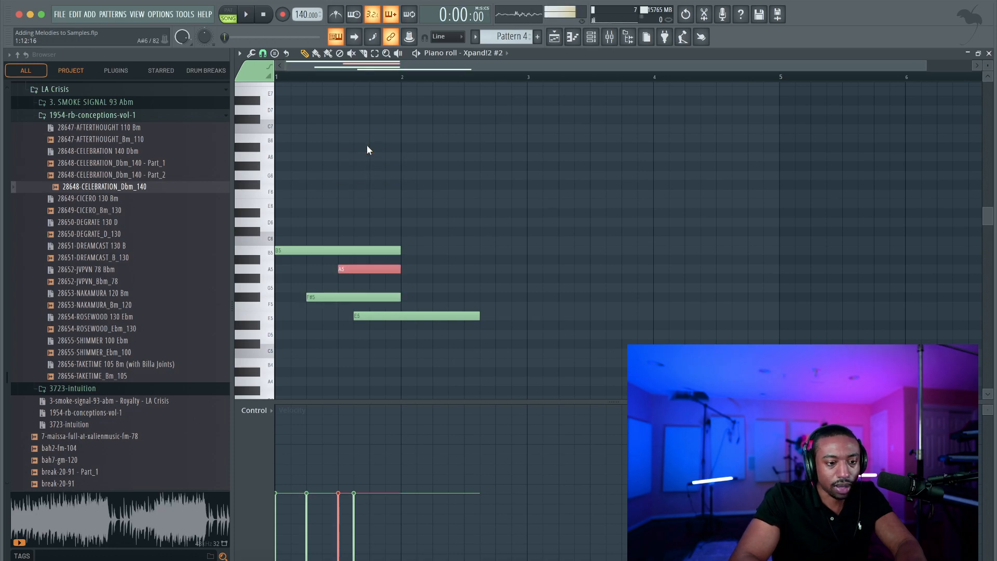
- Raise the notes back up to A6, F#6 and E6 with Ctrl+Up
{"action": "key", "text": "ctrl+Up"}
{"action": "left_click", "coordinate": [383, 298]}
{"action": "key", "text": "ctrl+Up"}
{"action": "left_click", "coordinate": [389, 309]}
{"action": "left_click", "coordinate": [389, 315]}
{"action": "key", "text": "ctrl+Up"}
- Reselect notes in the piano roll, ending with only the B5 note selected
{"action": "left_click", "coordinate": [390, 225]}
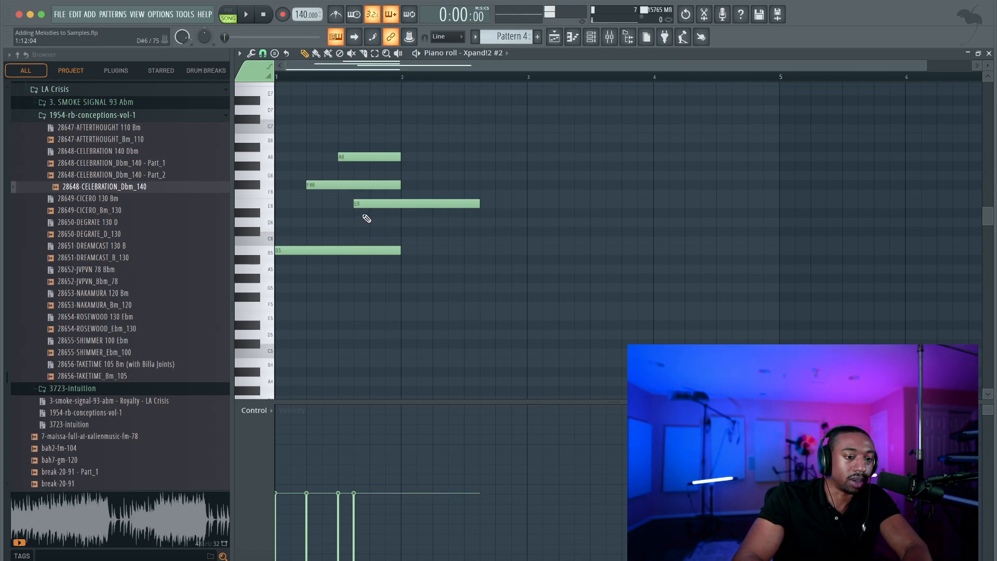
{"action": "left_click", "coordinate": [372, 202]}
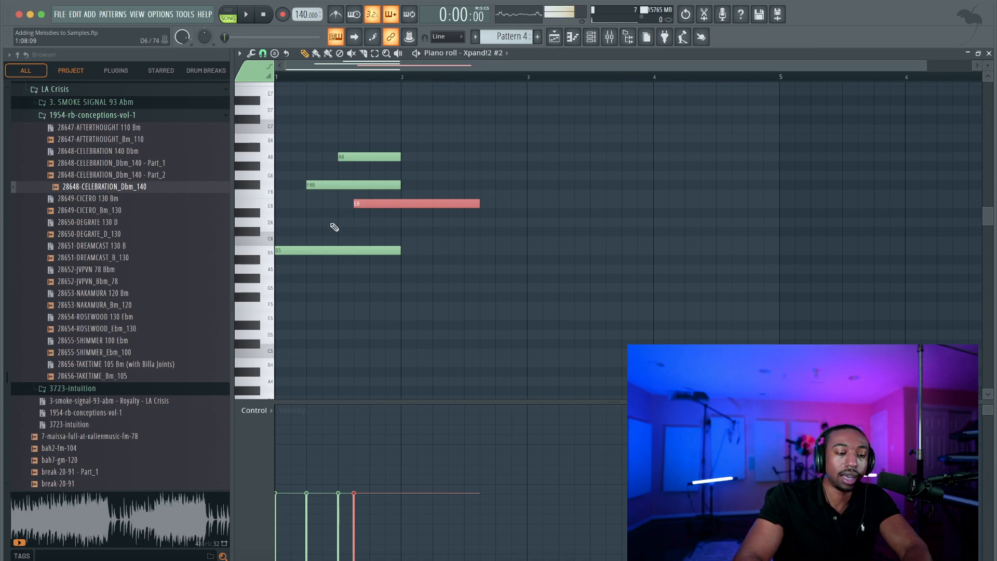
{"action": "left_click", "coordinate": [320, 224], "text": "ctrl"}
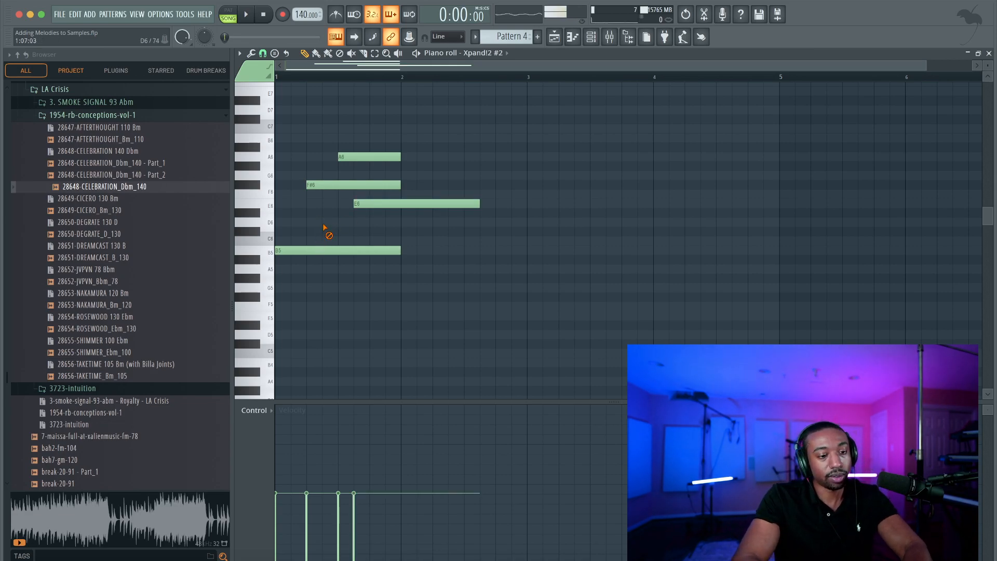
{"action": "left_click_drag", "start_coordinate": [346, 253], "coordinate": [380, 205]}
{"action": "left_click", "coordinate": [318, 224], "text": "ctrl"}
{"action": "left_click", "coordinate": [315, 253], "text": "ctrl"}
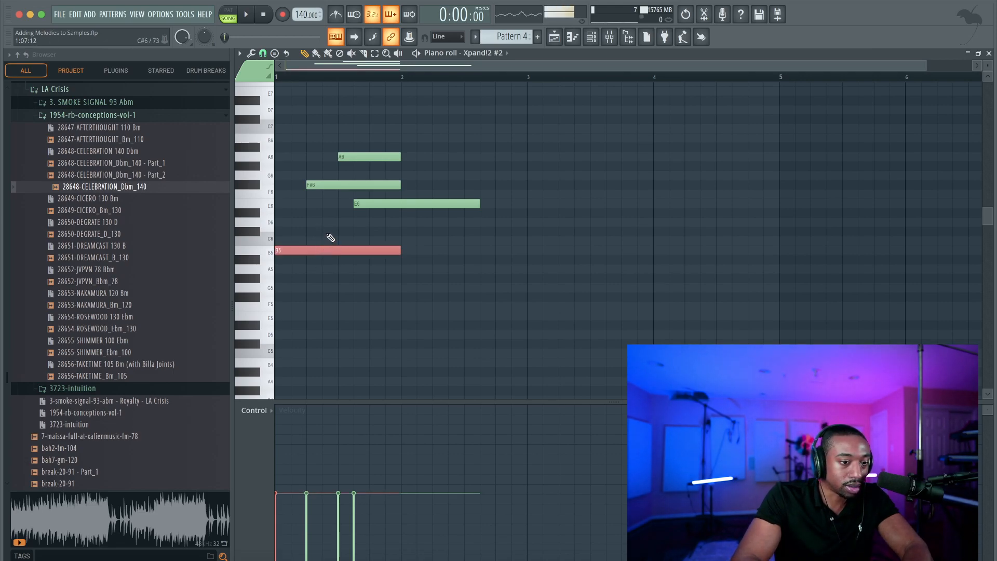
{"action": "left_click_drag", "start_coordinate": [336, 182], "coordinate": [314, 264]}
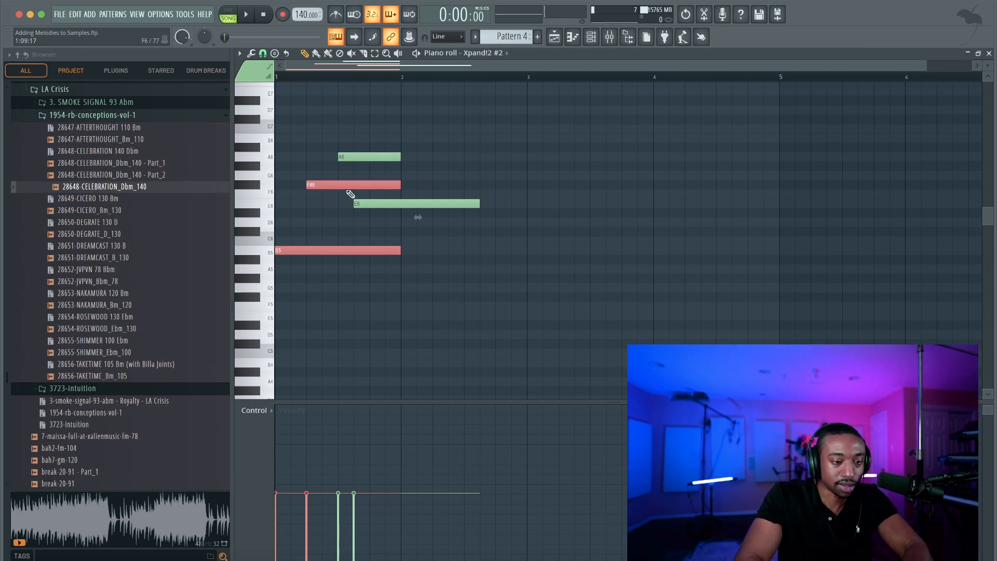
{"action": "left_click_drag", "start_coordinate": [347, 153], "coordinate": [368, 159]}
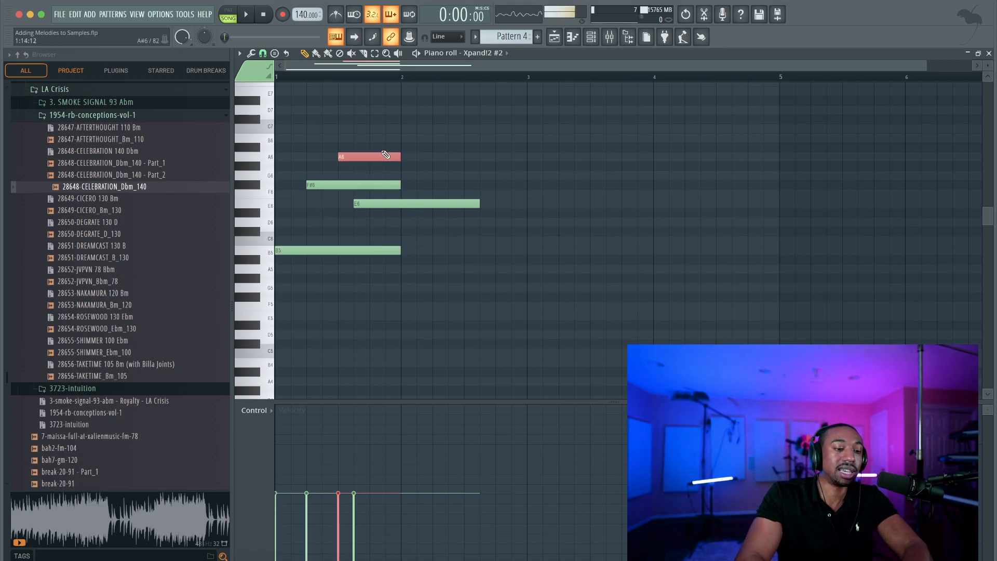
{"action": "left_click_drag", "start_coordinate": [292, 300], "coordinate": [345, 152]}
{"action": "left_click", "coordinate": [306, 234]}
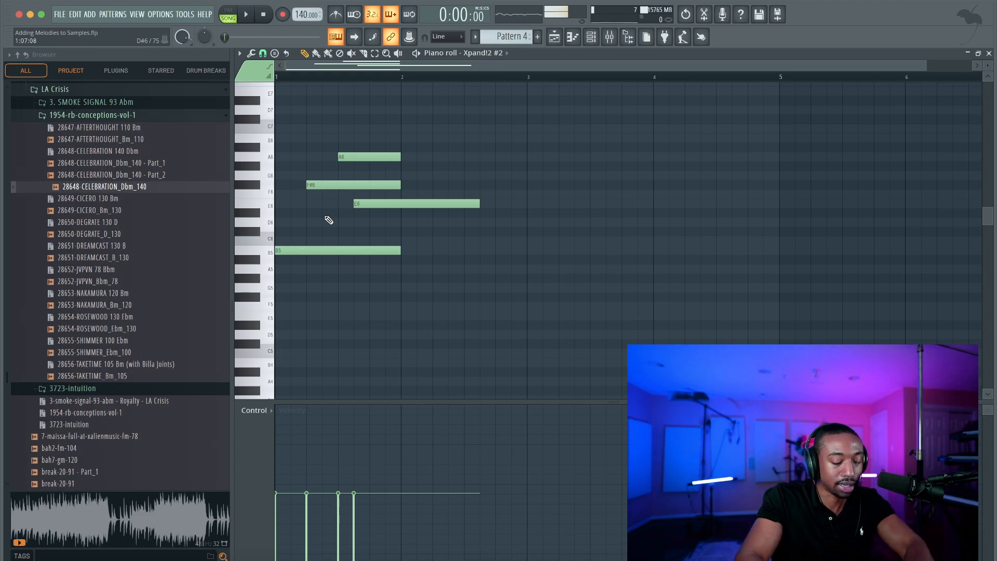
{"action": "left_click", "coordinate": [322, 251]}
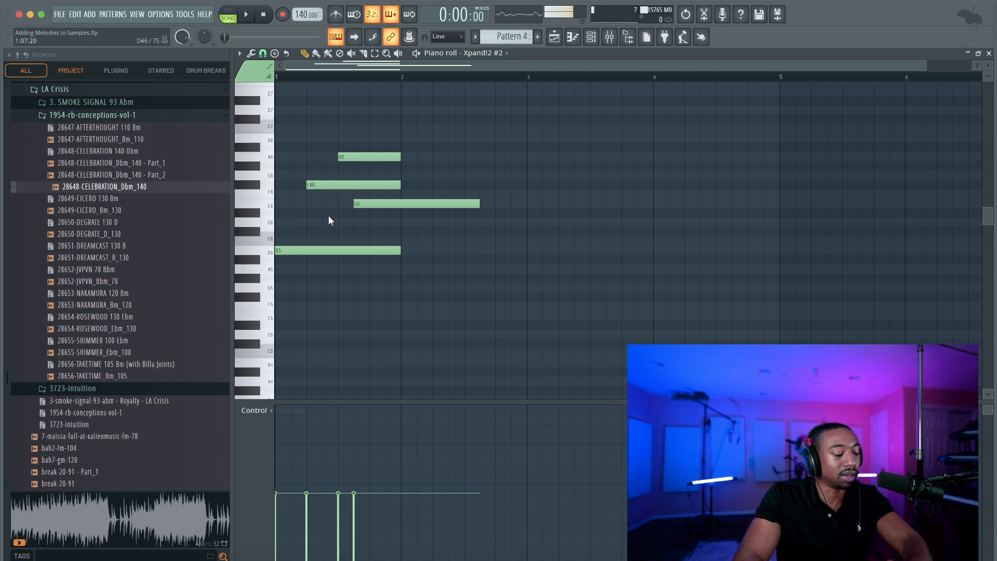
- Move the E6 note about a beat later and audition the melody
{"action": "key", "text": "space"}
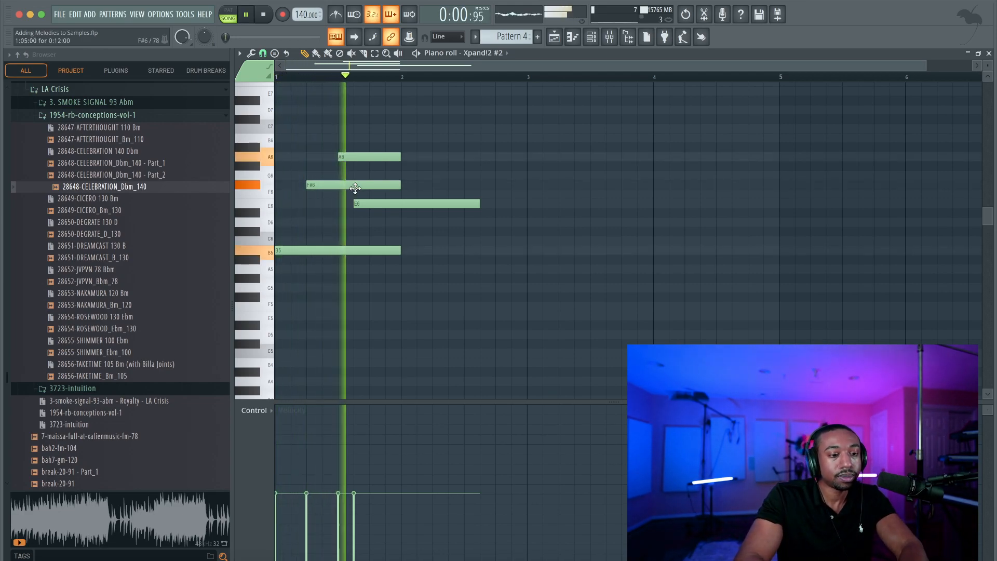
{"action": "mouse_move", "coordinate": [367, 204]}
{"action": "left_mouse_down"}
{"action": "mouse_move", "coordinate": [399, 204]}
{"action": "mouse_move", "coordinate": [383, 204]}
{"action": "left_mouse_up"}
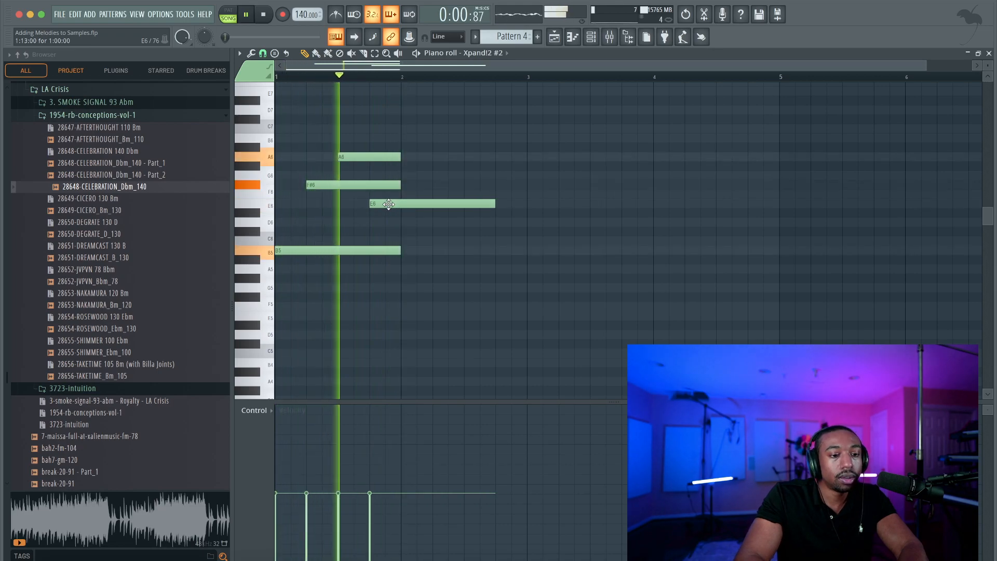
{"action": "key", "text": "space"}
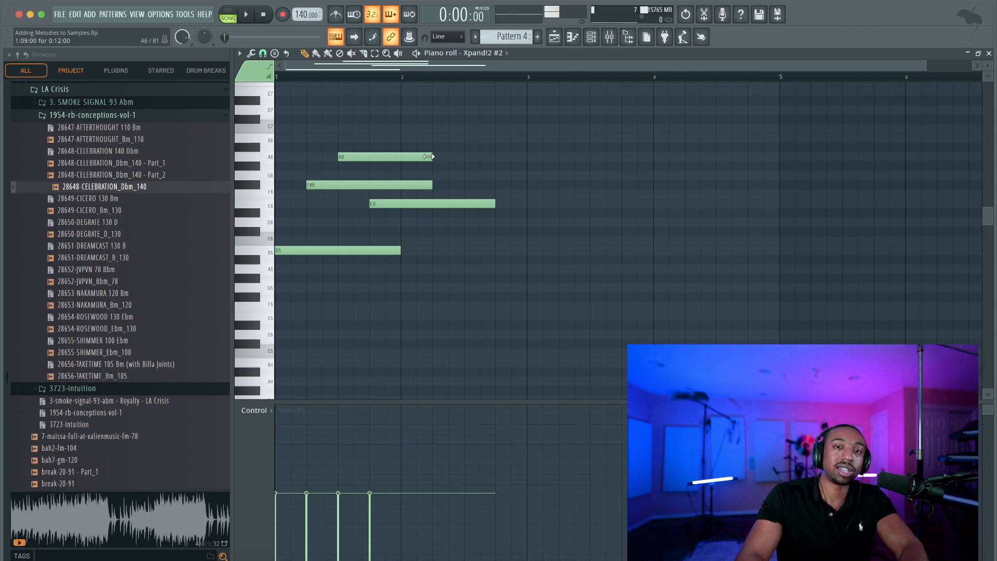
{"action": "left_click_drag", "start_coordinate": [286, 255], "coordinate": [311, 179]}
{"action": "left_click_drag", "start_coordinate": [355, 134], "coordinate": [327, 260]}
{"action": "left_click", "coordinate": [331, 223]}
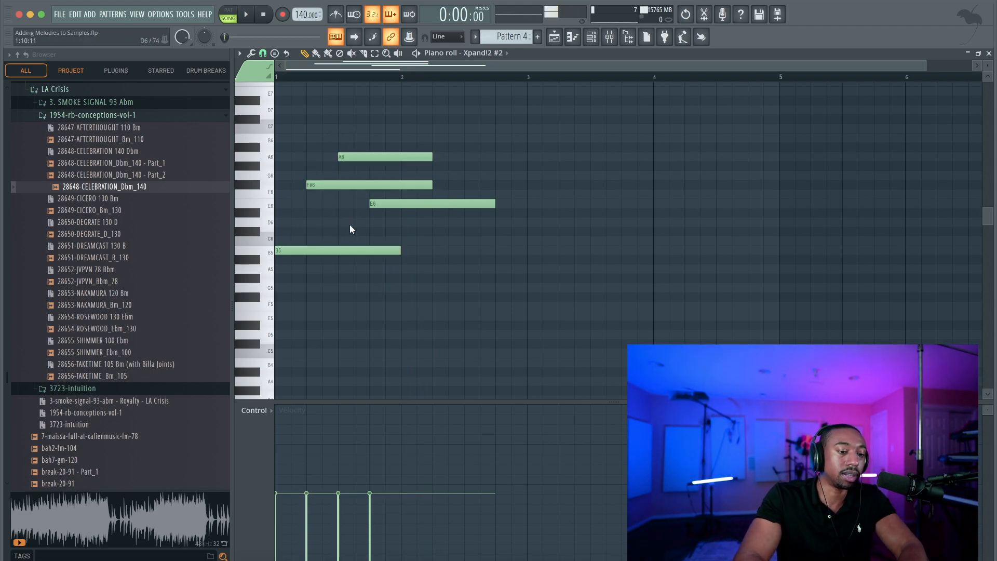
{"action": "left_click", "coordinate": [410, 203]}
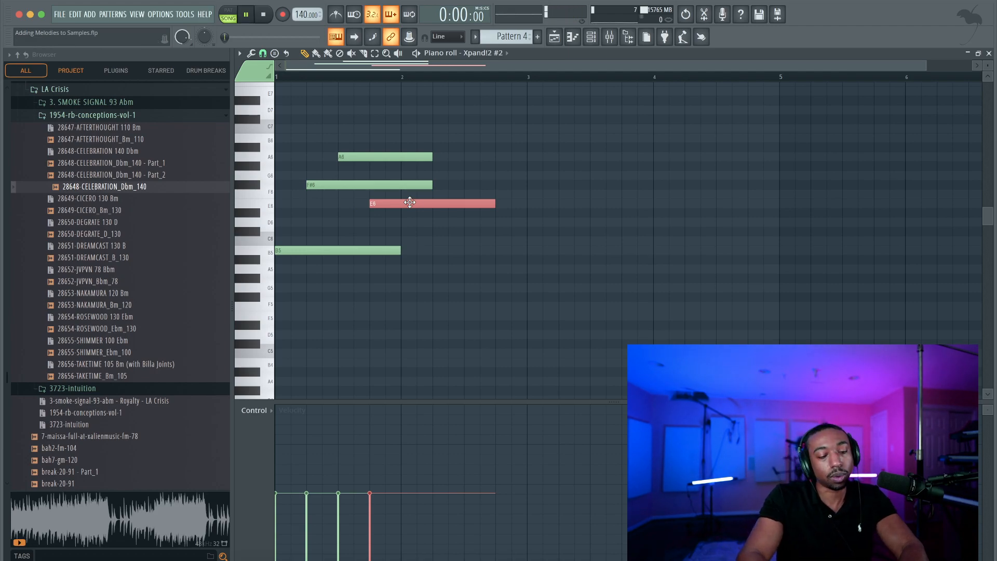
{"action": "key", "text": "space"}
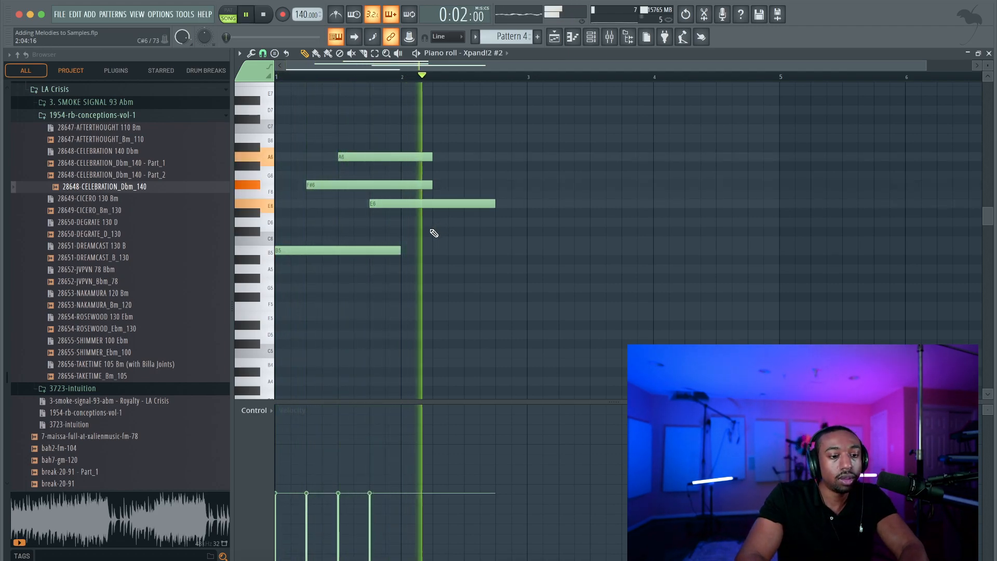
{"action": "key", "text": "space"}
- Add two D6 notes and a second E6 note, shortening the second D6
{"action": "left_click", "coordinate": [434, 231]}
{"action": "left_click_drag", "start_coordinate": [441, 224], "coordinate": [440, 217]}
{"action": "key", "text": "space"}
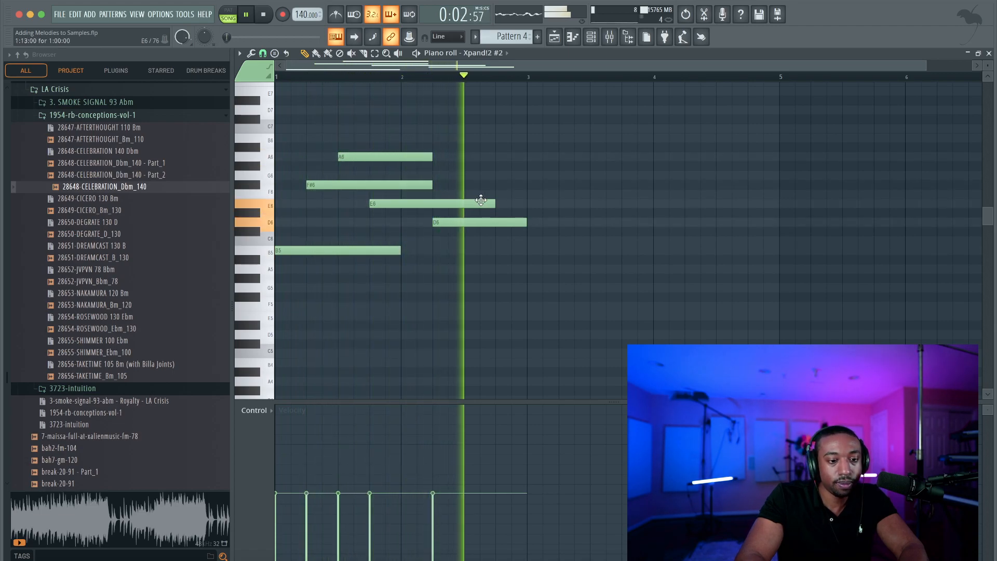
{"action": "key", "text": "space"}
{"action": "left_click", "coordinate": [522, 202]}
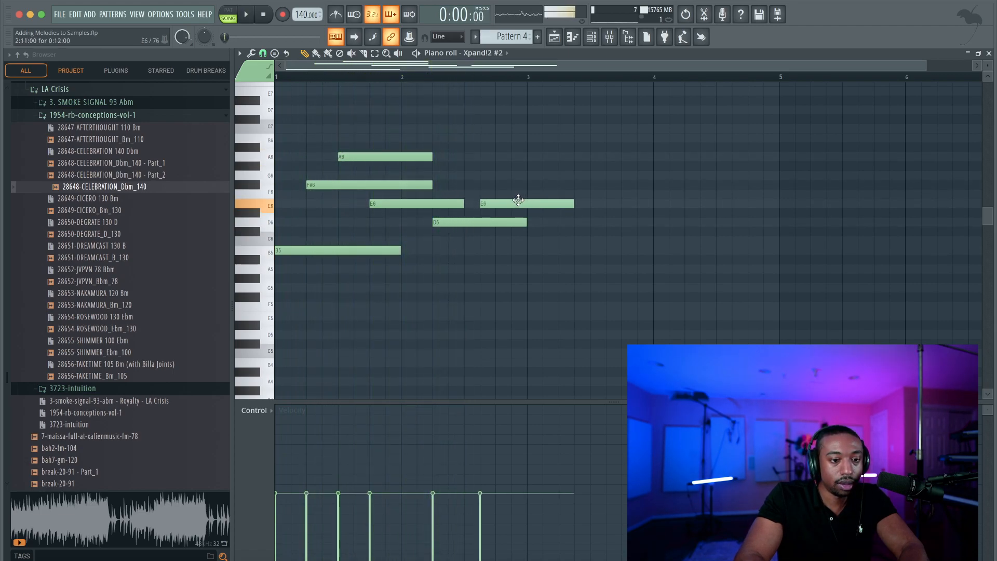
{"action": "left_click", "coordinate": [470, 212]}
{"action": "left_click_drag", "start_coordinate": [471, 212], "coordinate": [470, 224]}
{"action": "left_click", "coordinate": [460, 223], "text": "ctrl"}
{"action": "left_click", "coordinate": [492, 223], "text": "ctrl"}
{"action": "left_click", "coordinate": [542, 224], "text": "ctrl"}
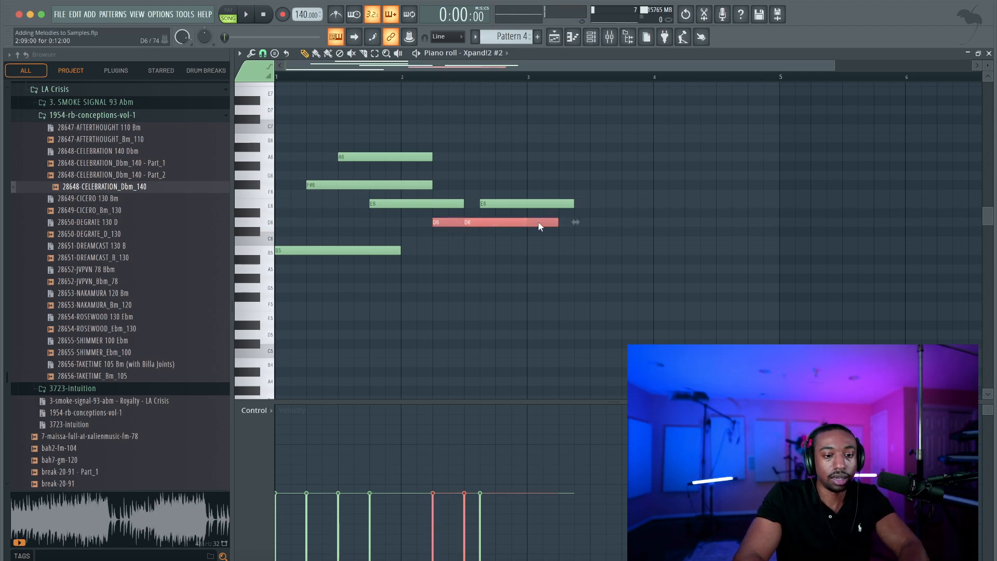
{"action": "left_click_drag", "start_coordinate": [557, 222], "coordinate": [488, 203]}
{"action": "left_click", "coordinate": [487, 222]}
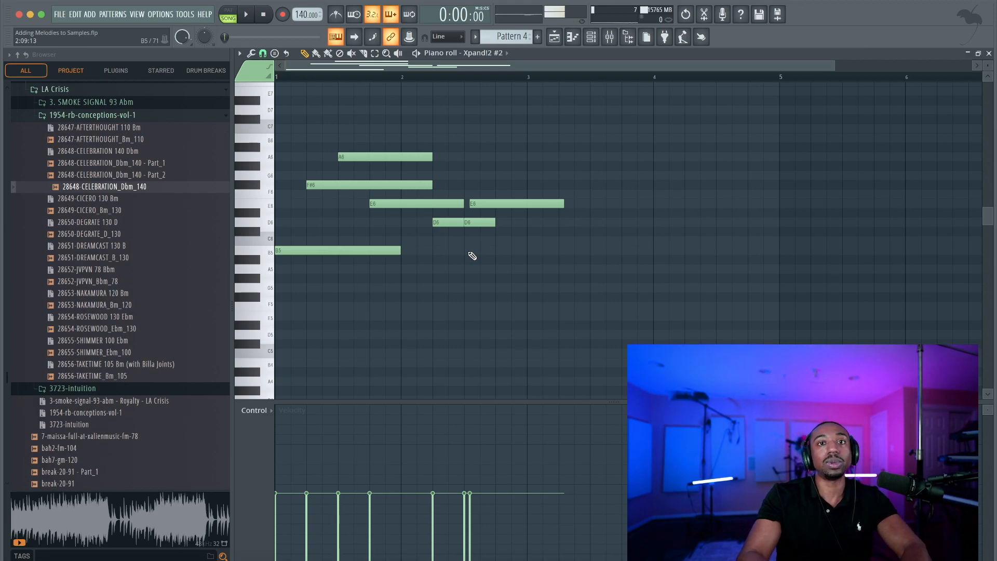
- Add a D6 note at bar 2 and nudge the first E6 note slightly later
{"action": "left_click_drag", "start_coordinate": [465, 232], "coordinate": [488, 191]}
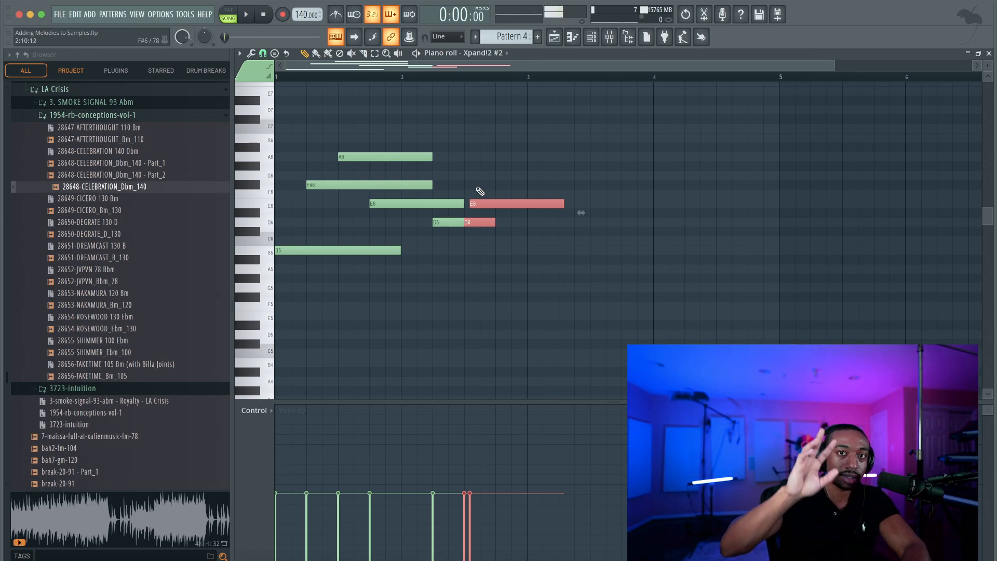
{"action": "key", "text": "space"}
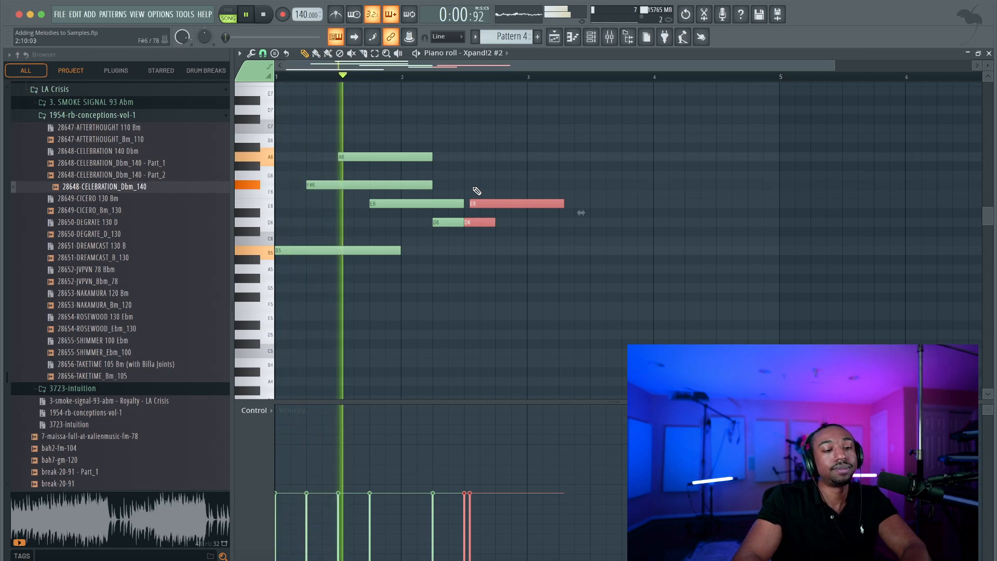
{"action": "left_click", "coordinate": [391, 204]}
{"action": "left_click", "coordinate": [477, 221]}
{"action": "left_click", "coordinate": [408, 224]}
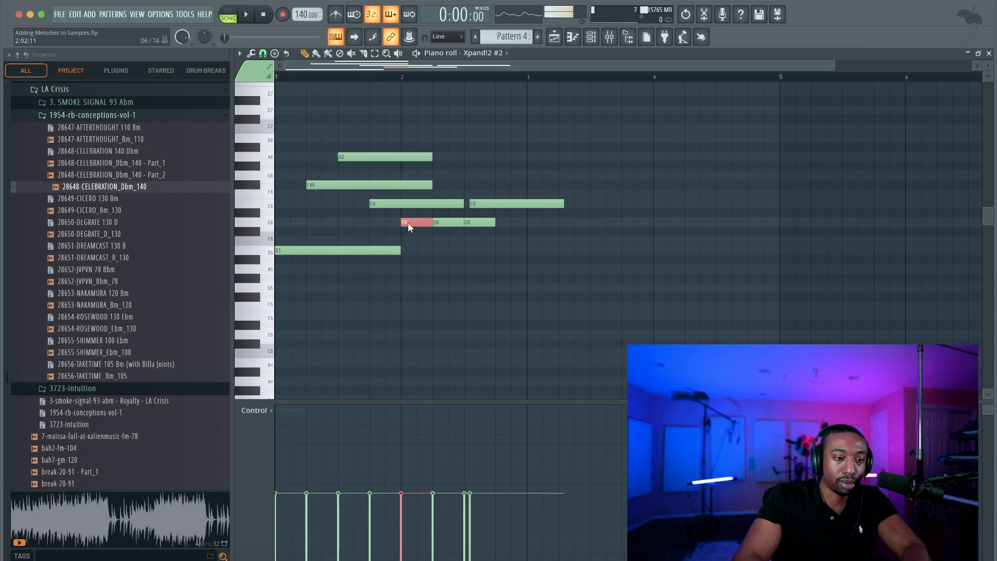
{"action": "left_click", "coordinate": [382, 202]}
{"action": "left_click_drag", "start_coordinate": [383, 202], "coordinate": [388, 203]}
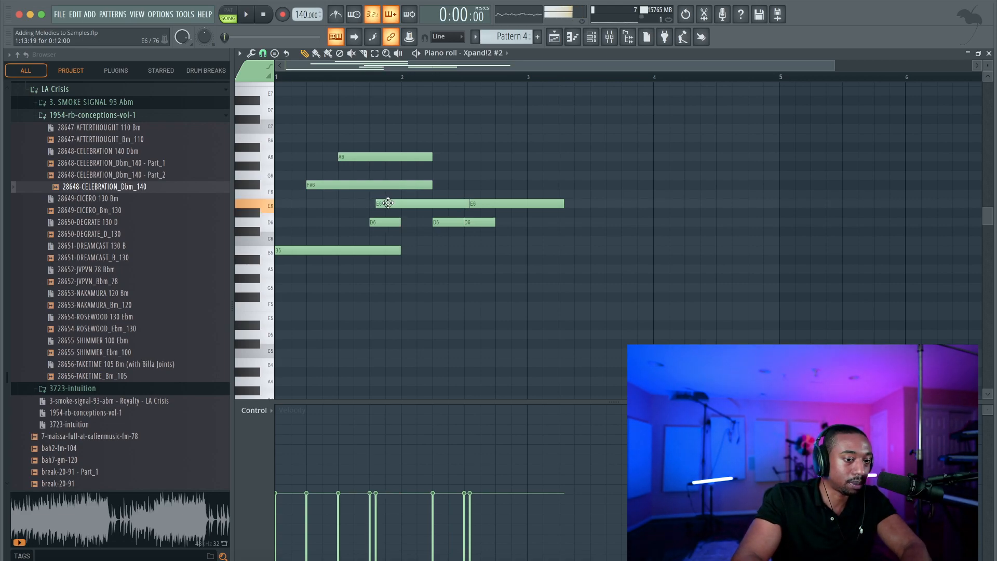
{"action": "key", "text": "space"}
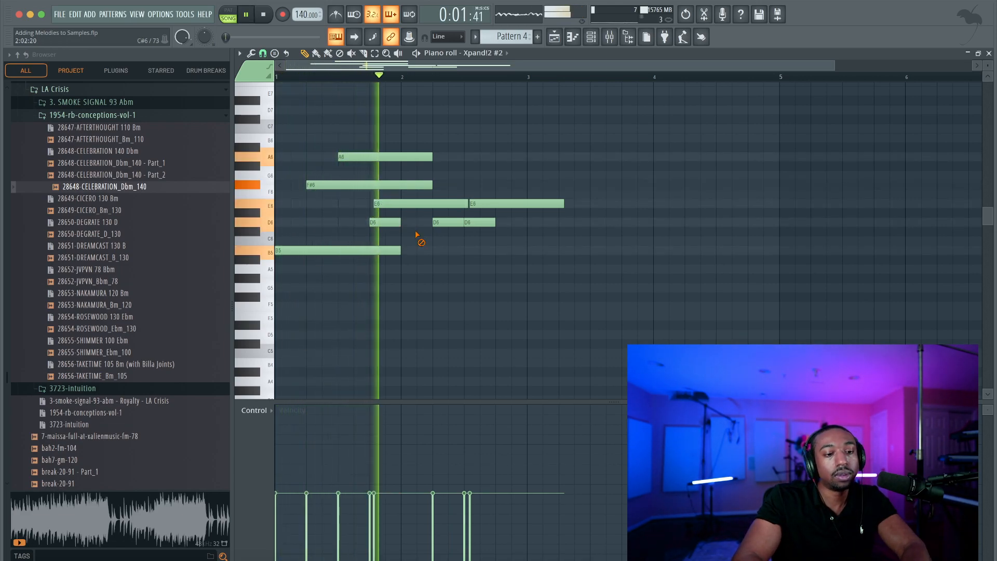
{"action": "key", "text": "space"}
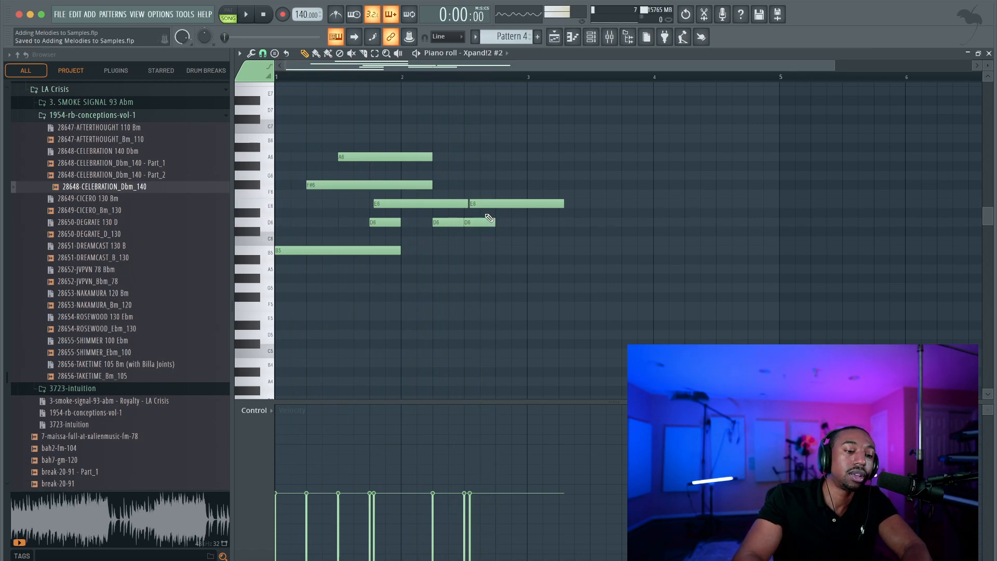
- Delete the second E6, turn the last D6 into F#6, and lengthen both notes
{"action": "key", "text": "space"}
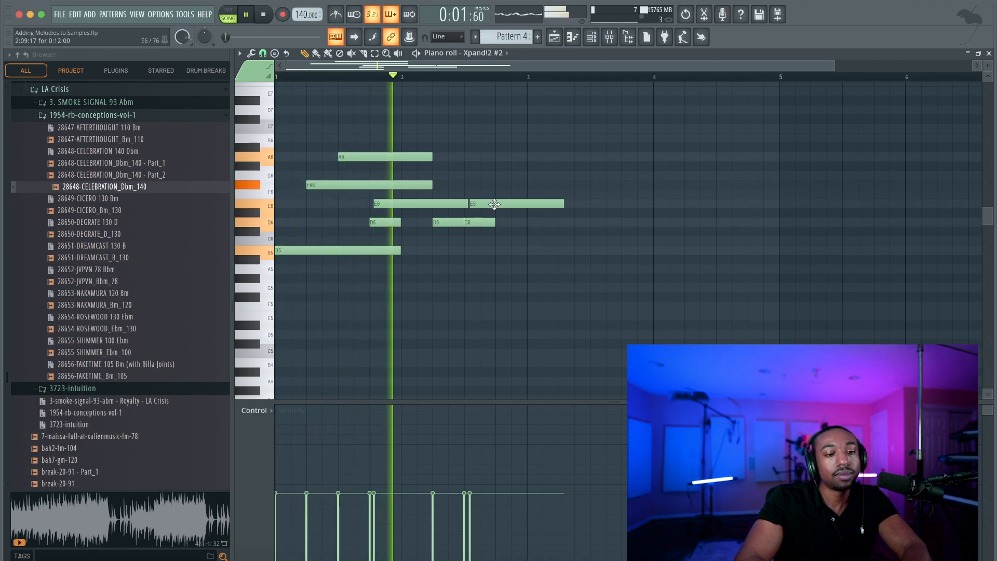
{"action": "right_click", "coordinate": [494, 204]}
{"action": "key", "text": "space"}
{"action": "left_click_drag", "start_coordinate": [485, 220], "coordinate": [485, 186]}
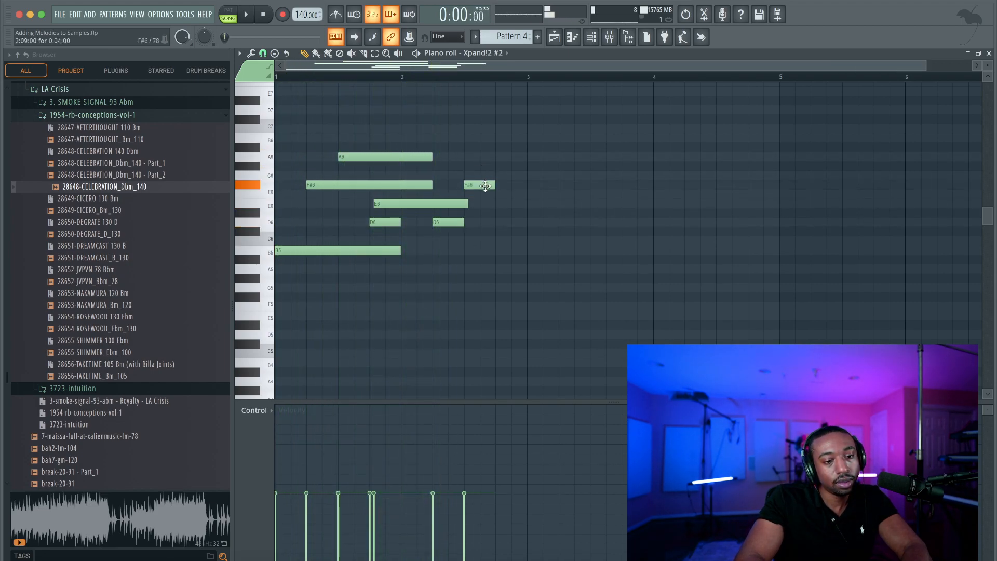
{"action": "key", "text": "space"}
{"action": "left_click_drag", "start_coordinate": [463, 222], "coordinate": [526, 222]}
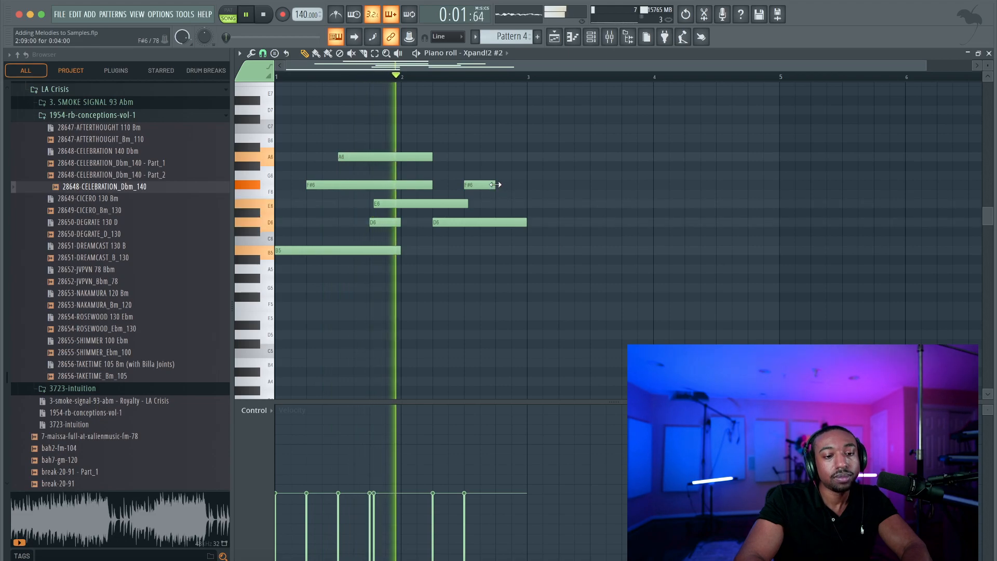
{"action": "left_click_drag", "start_coordinate": [495, 184], "coordinate": [527, 185]}
{"action": "key", "text": "space"}
- Duplicate the E6 and D6 notes one bar later and adjust the copies' lengths
{"action": "left_click_drag", "start_coordinate": [408, 227], "coordinate": [493, 223]}
{"action": "key", "text": "space"}
{"action": "left_click", "coordinate": [480, 226], "text": "super"}
{"action": "right_click", "coordinate": [484, 258]}
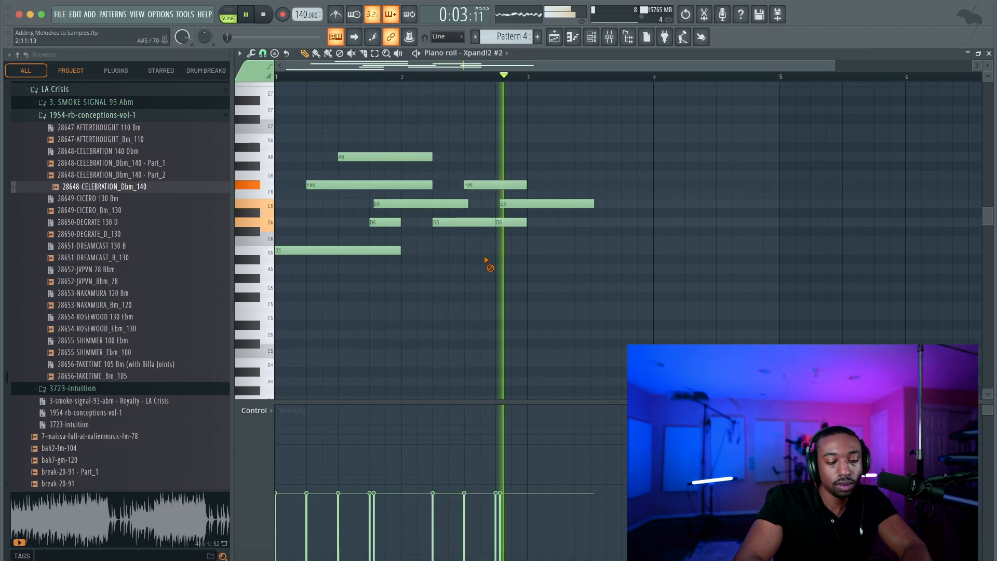
{"action": "left_click_drag", "start_coordinate": [593, 203], "coordinate": [658, 206]}
{"action": "key", "text": "space"}
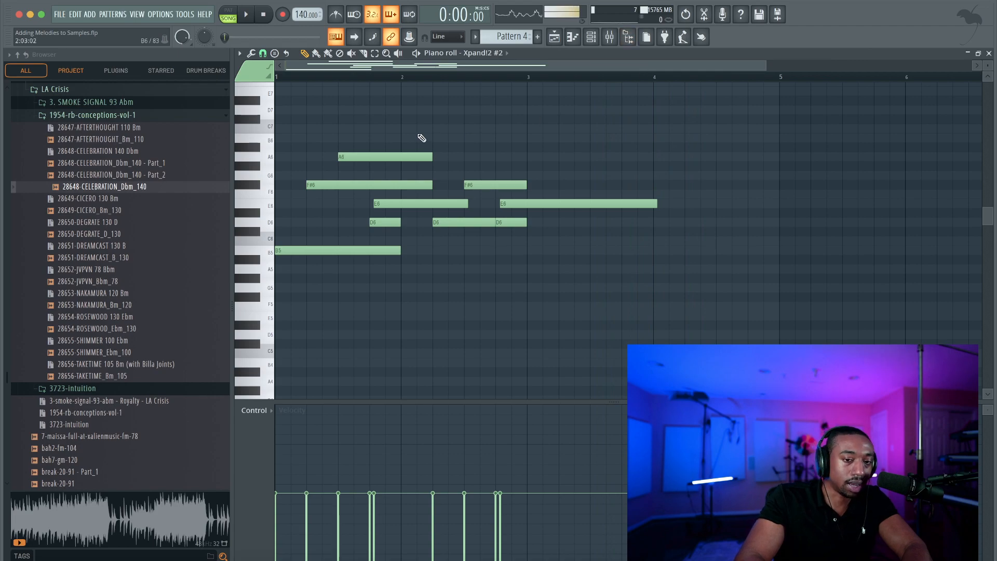
{"action": "key", "text": "space"}
{"action": "left_click", "coordinate": [335, 15]}
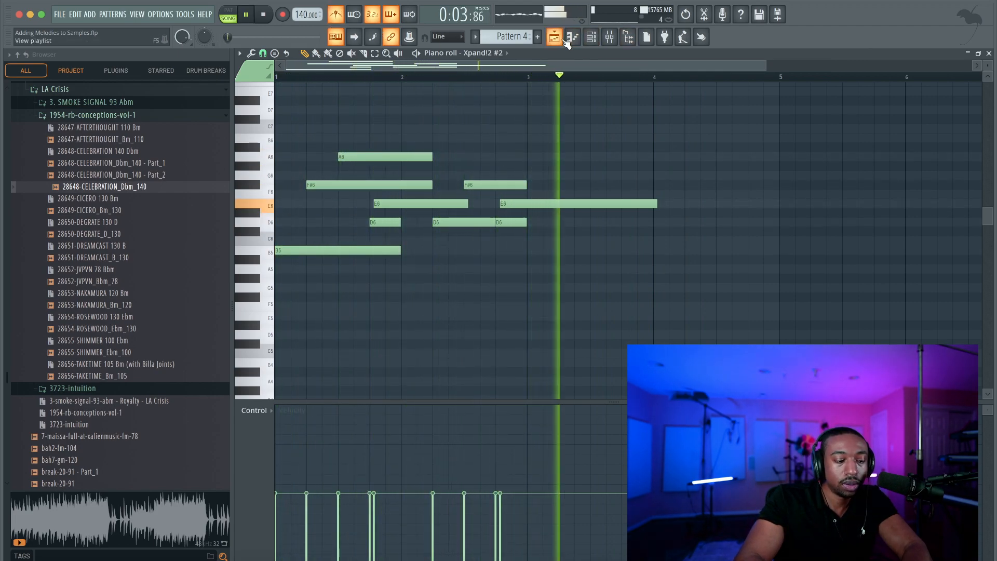
{"action": "key", "text": "space"}
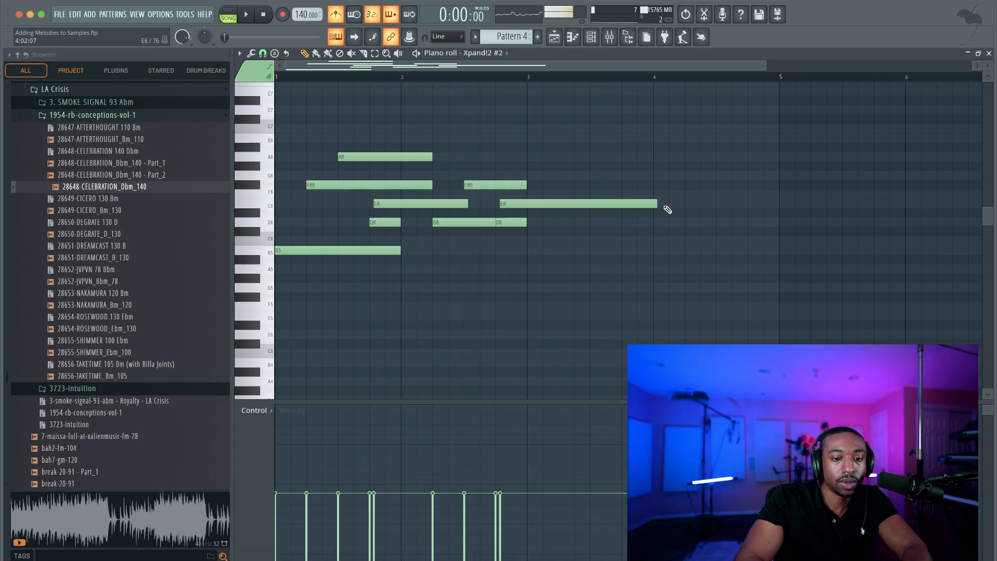
- Draw a rising B5, C#6, D6, E6 run starting at bar 4
{"action": "left_click", "coordinate": [658, 248]}
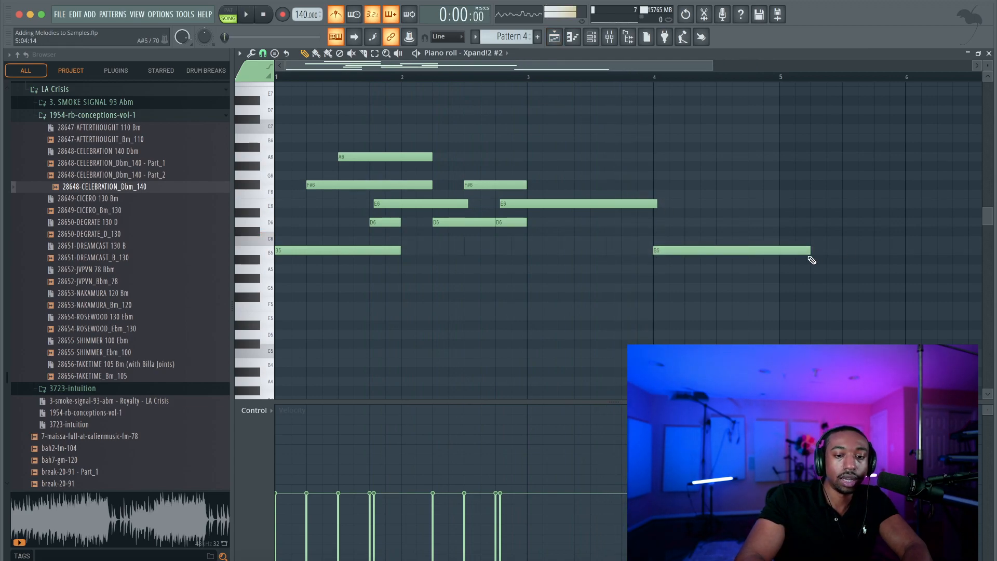
{"action": "left_click_drag", "start_coordinate": [812, 251], "coordinate": [684, 247]}
{"action": "left_click", "coordinate": [681, 232]}
{"action": "left_click", "coordinate": [719, 222]}
{"action": "left_click_drag", "start_coordinate": [755, 195], "coordinate": [748, 205]}
{"action": "key", "text": "space"}
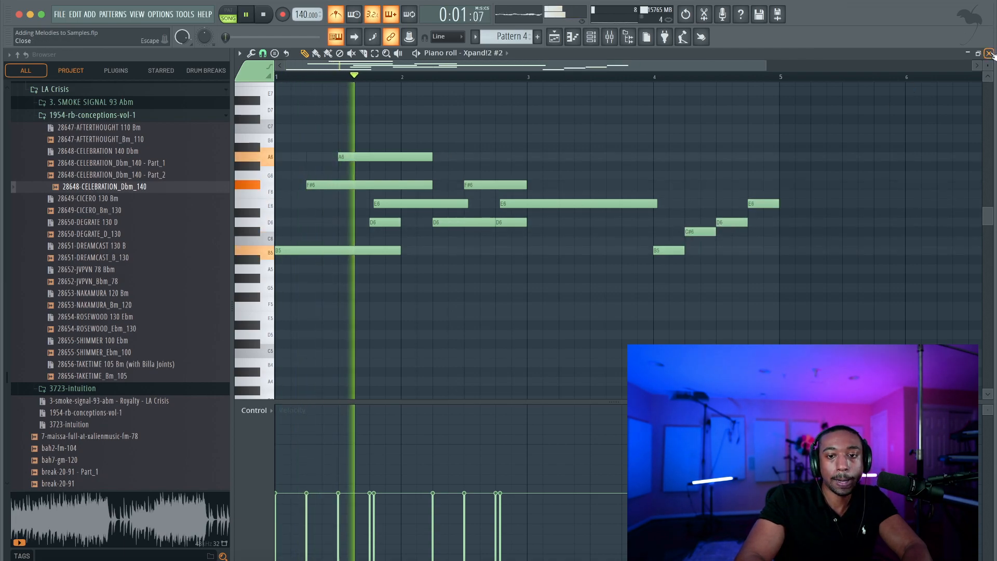
{"action": "key", "text": "F5"}
- Trim the Pattern 4 clip on Track 3 to end at about bar 5
{"action": "scroll", "coordinate": [516, 293], "scroll_direction": "up", "scroll_amount": 3}
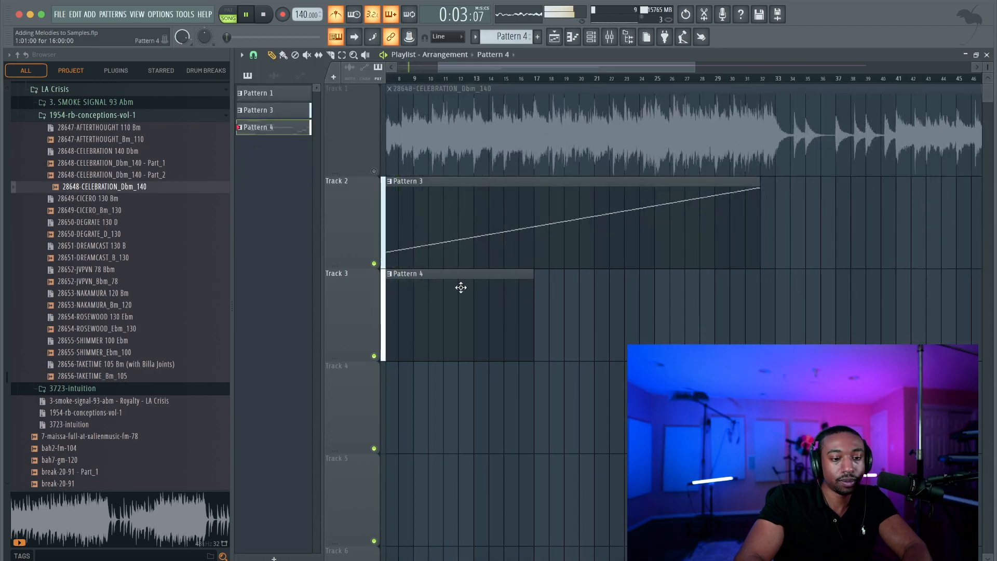
{"action": "left_click_drag", "start_coordinate": [626, 317], "coordinate": [445, 317]}
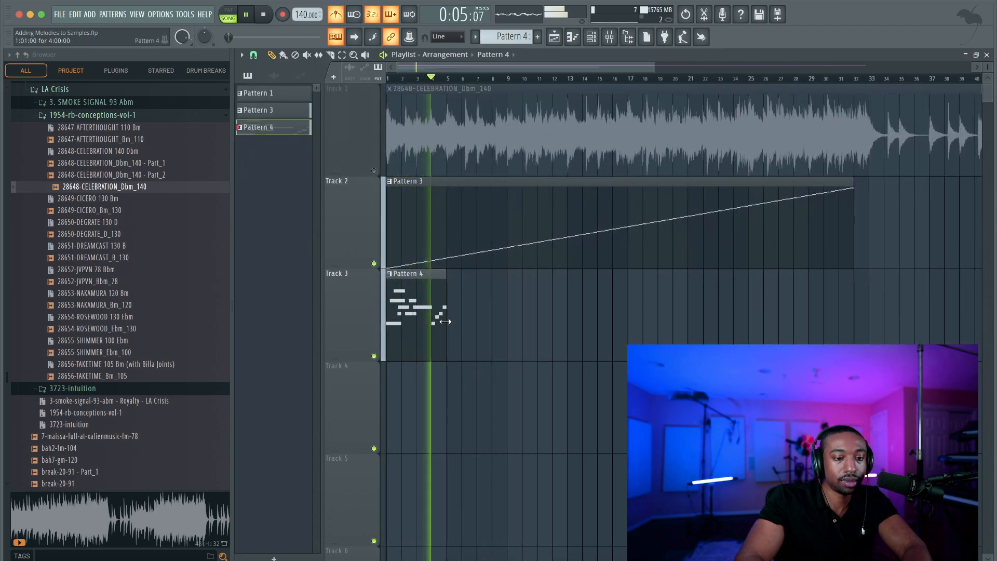
{"action": "scroll", "coordinate": [421, 121], "scroll_direction": "up", "scroll_amount": 2}
{"action": "key", "text": "space"}
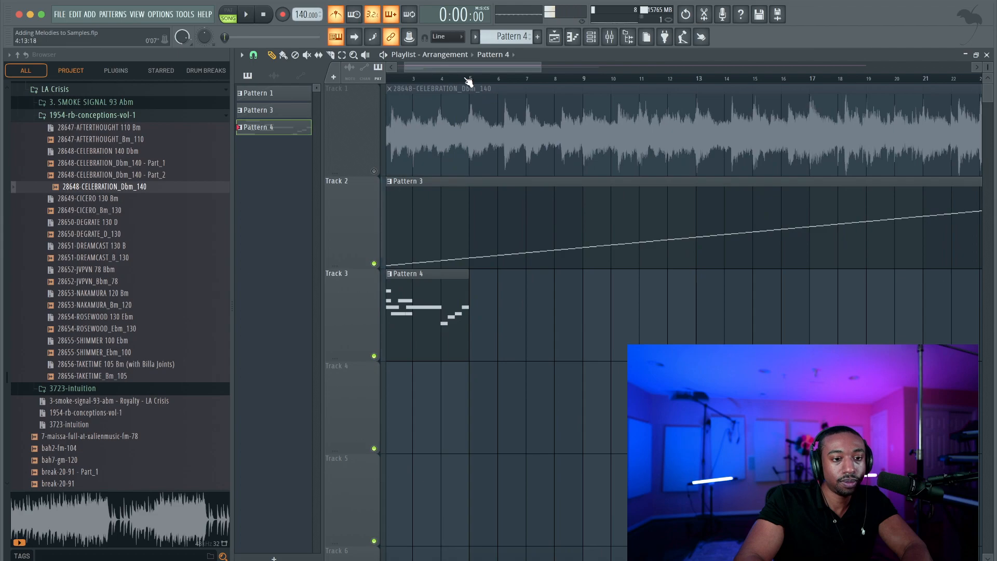
{"action": "key", "text": "ctrl+a"}
- Find the Drum Loops - R&B - 79BPM loop in the browser and drop it on Track 4
{"action": "left_click", "coordinate": [18, 56]}
{"action": "left_click", "coordinate": [73, 209]}
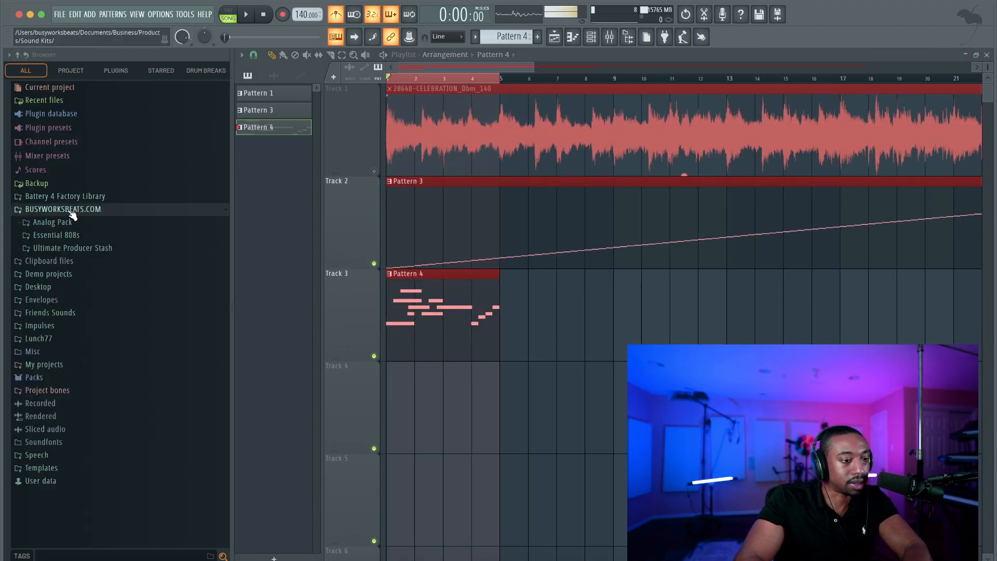
{"action": "left_click", "coordinate": [89, 248]}
{"action": "left_click", "coordinate": [89, 261]}
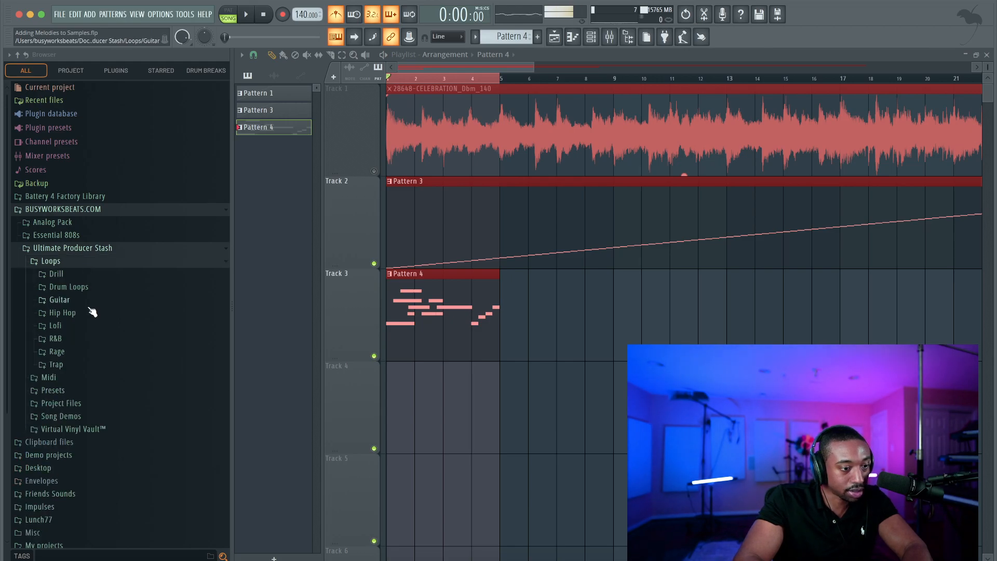
{"action": "left_click", "coordinate": [75, 342]}
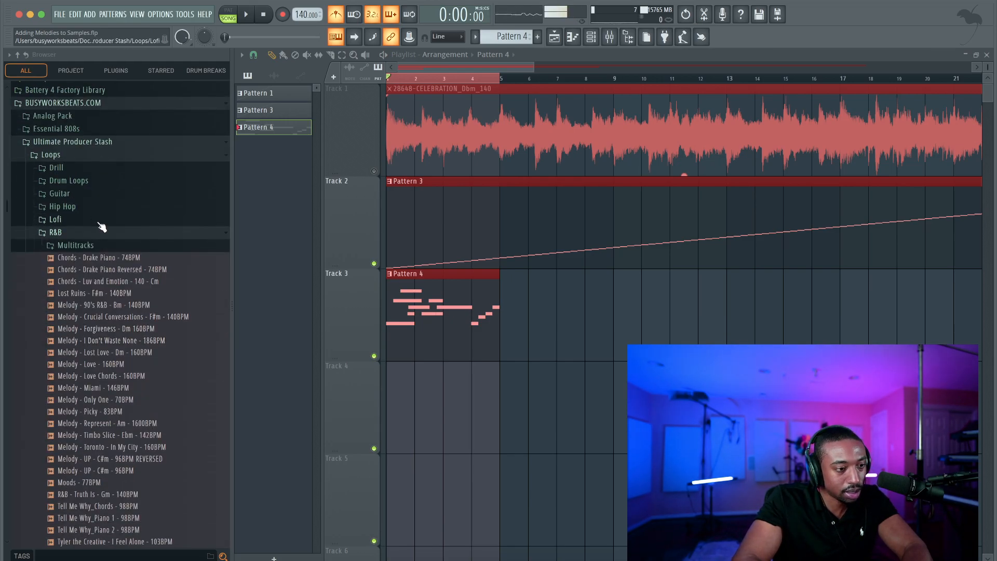
{"action": "left_click", "coordinate": [81, 182]}
{"action": "key", "text": "space"}
{"action": "left_click_drag", "start_coordinate": [123, 251], "coordinate": [396, 383]}
- Switch the R&B 79BPM drum loop to Stretch mode and stretch it across eight bars
{"action": "key", "text": "space"}
{"action": "double_click", "coordinate": [410, 373]}
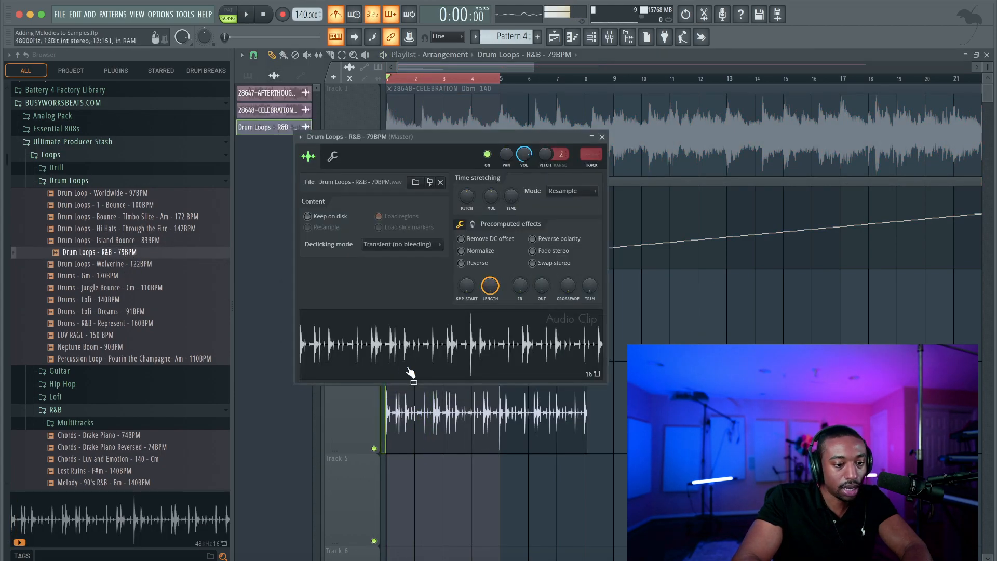
{"action": "left_click", "coordinate": [562, 196]}
{"action": "left_click", "coordinate": [562, 220]}
{"action": "left_click_drag", "start_coordinate": [514, 137], "coordinate": [786, 117]}
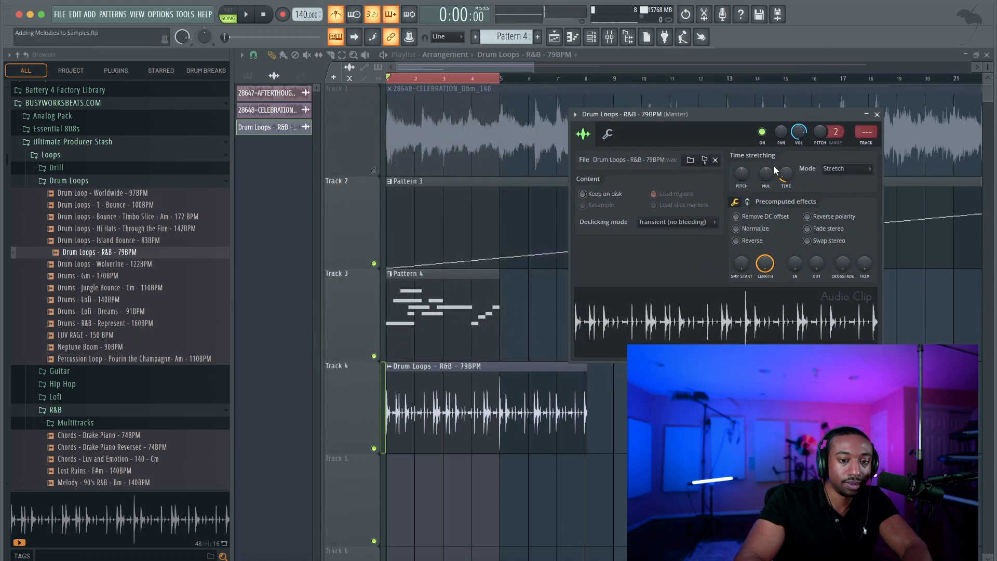
{"action": "left_click_drag", "start_coordinate": [786, 176], "coordinate": [786, 163]}
{"action": "key", "text": "space"}
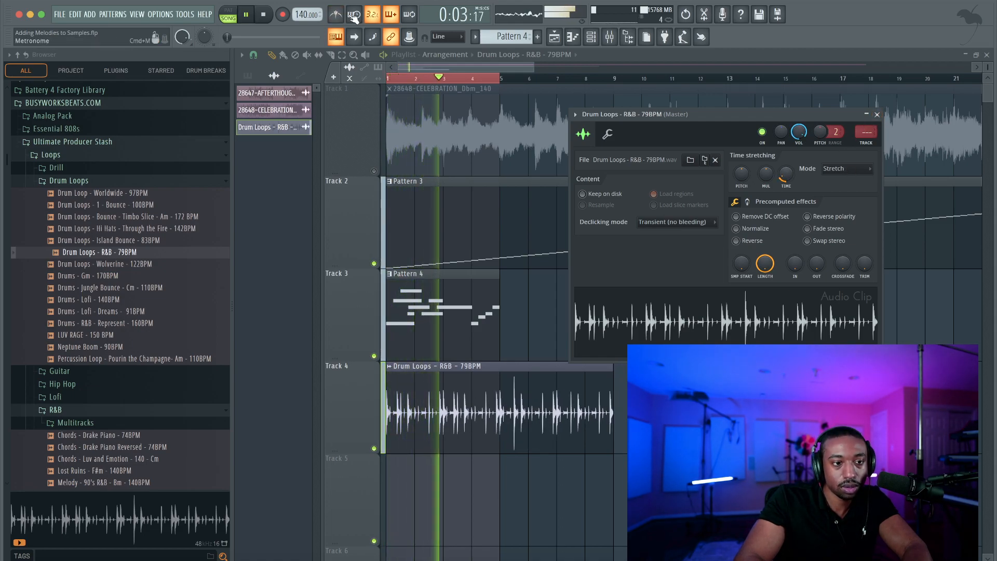
- Bring up the Mixer and select the Xpand!2 #2 and Xpand!2 inserts
{"action": "left_click", "coordinate": [877, 114]}
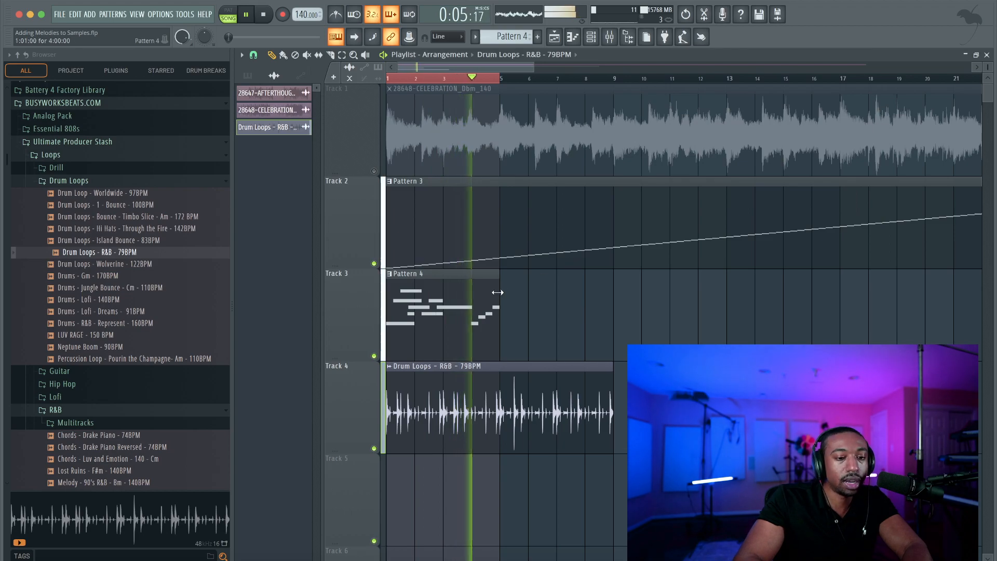
{"action": "left_click", "coordinate": [609, 37]}
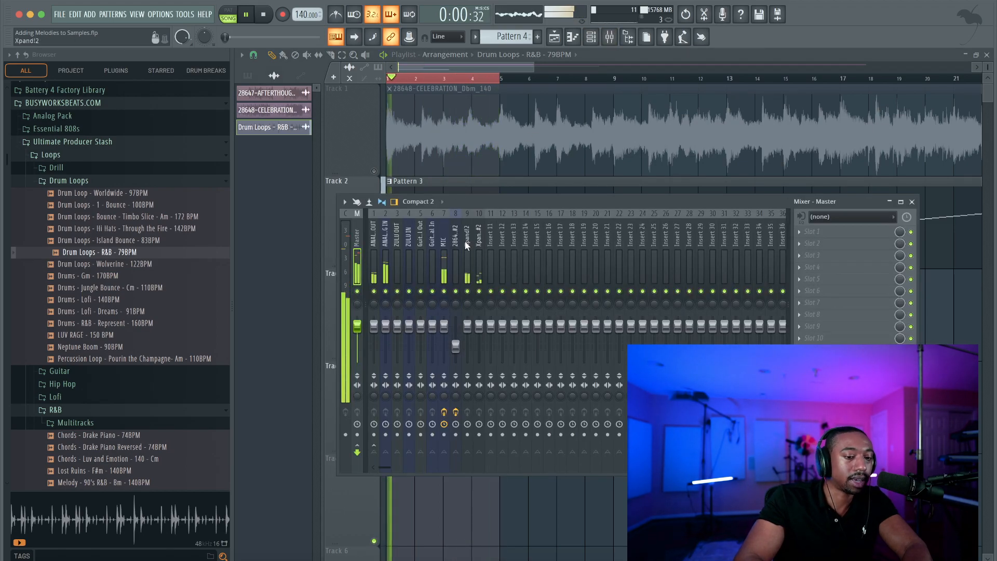
{"action": "left_click", "coordinate": [475, 243]}
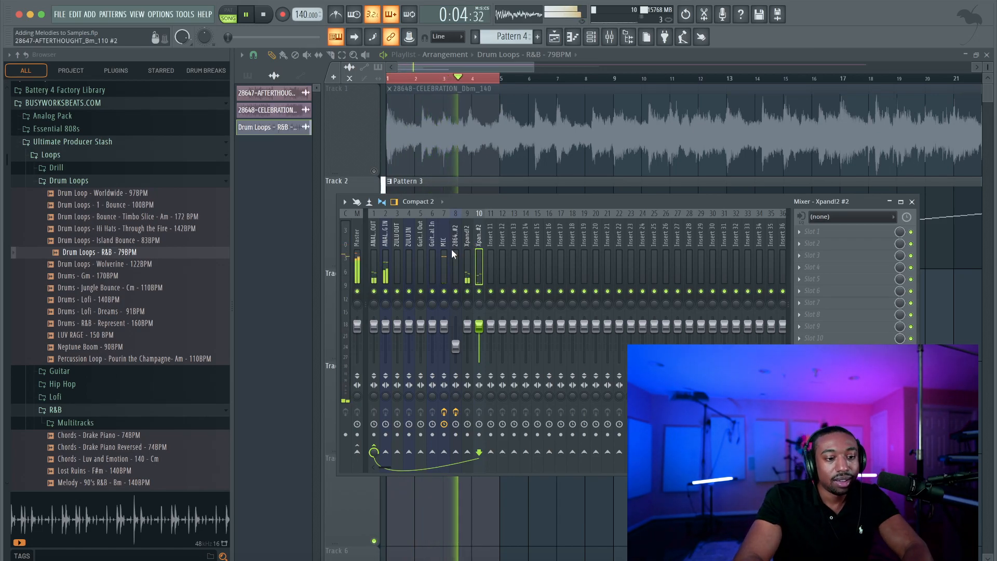
{"action": "left_click", "coordinate": [468, 281]}
{"action": "key", "text": "space"}
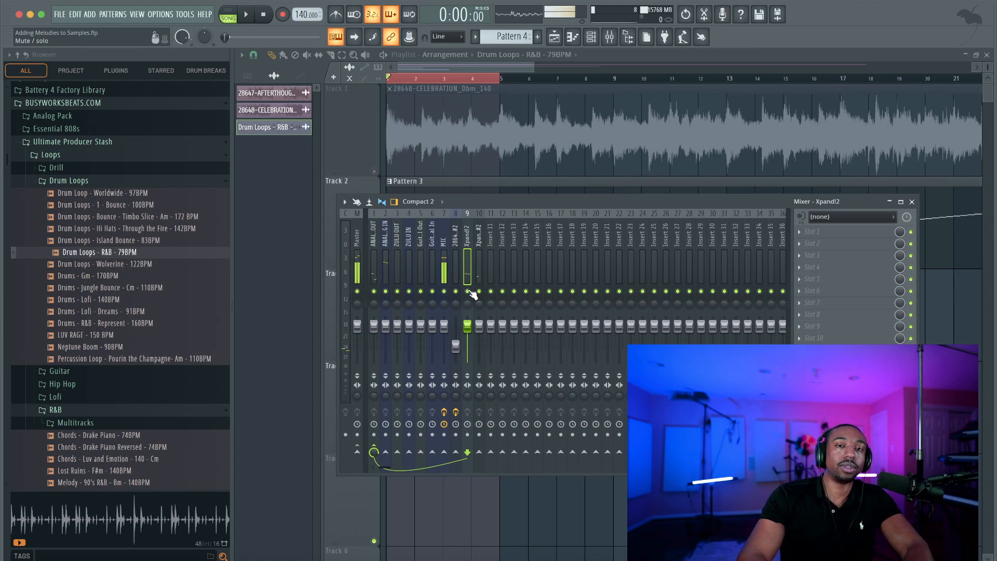
- Solo and unsolo Xpand!2, mute Xpand!2 #2, and open the plugin list for FX slot 1
{"action": "right_click", "coordinate": [469, 292]}
{"action": "key", "text": "space"}
{"action": "key", "text": "space"}
{"action": "right_click", "coordinate": [469, 292]}
{"action": "left_click", "coordinate": [479, 291]}
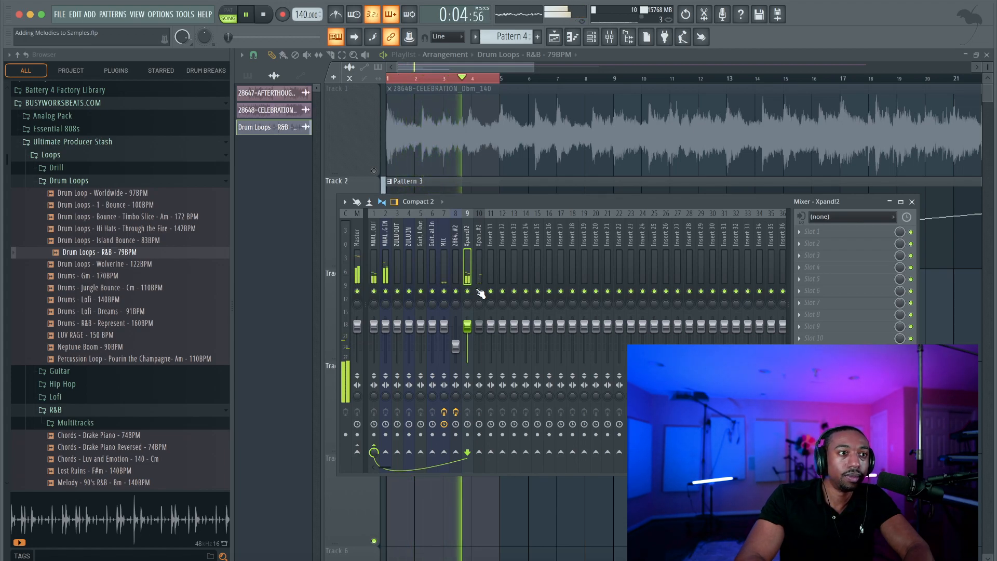
{"action": "key", "text": "space"}
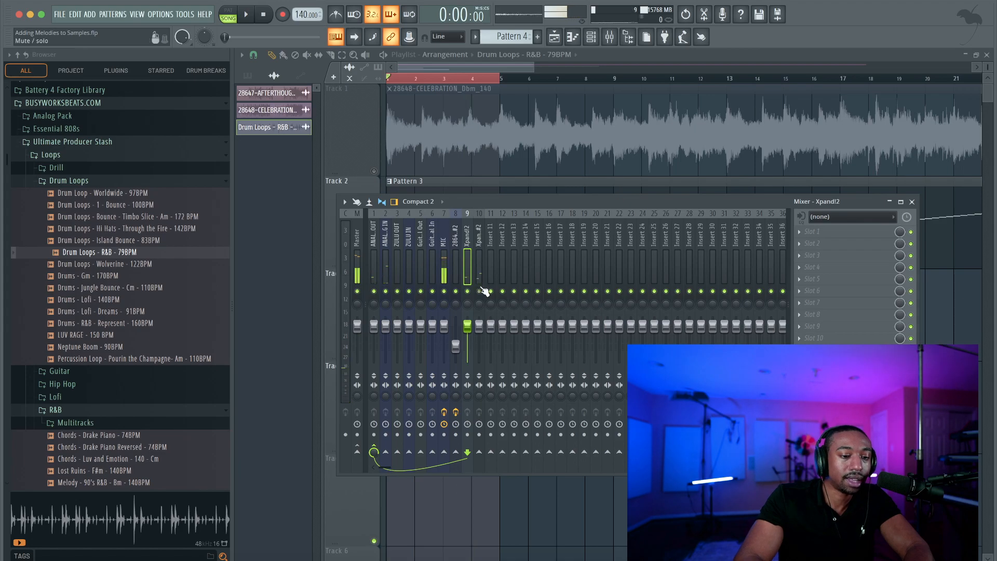
{"action": "left_click", "coordinate": [820, 233]}
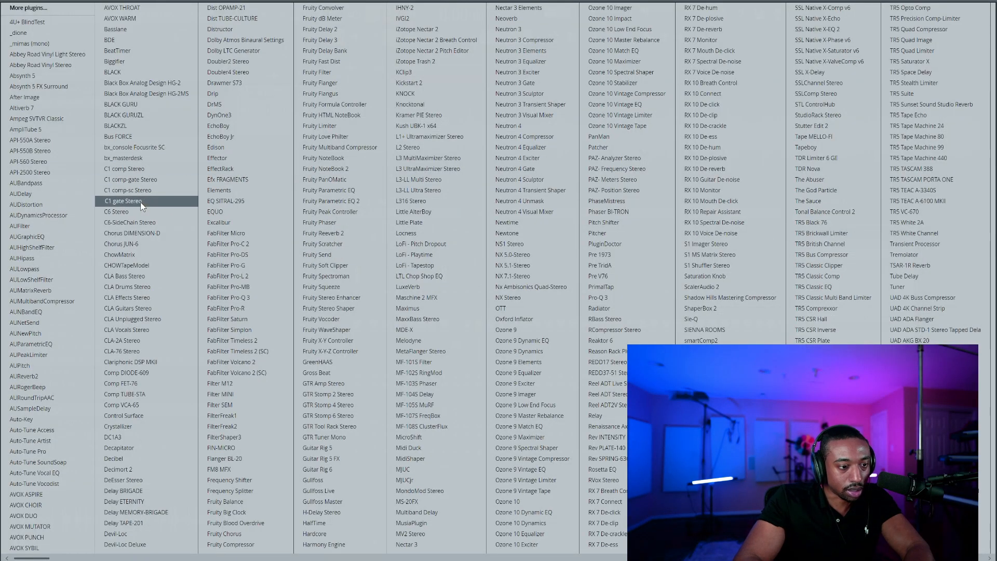
- Load Chorus JUN-6 on the Xpand!2 #2 insert and switch it to mode II
{"action": "left_click", "coordinate": [141, 242]}
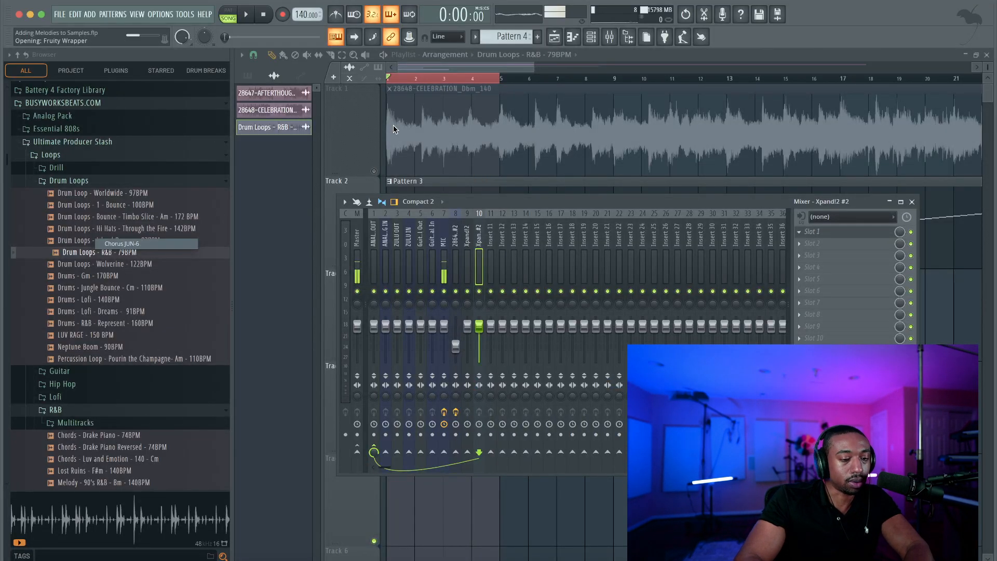
{"action": "left_click", "coordinate": [174, 231]}
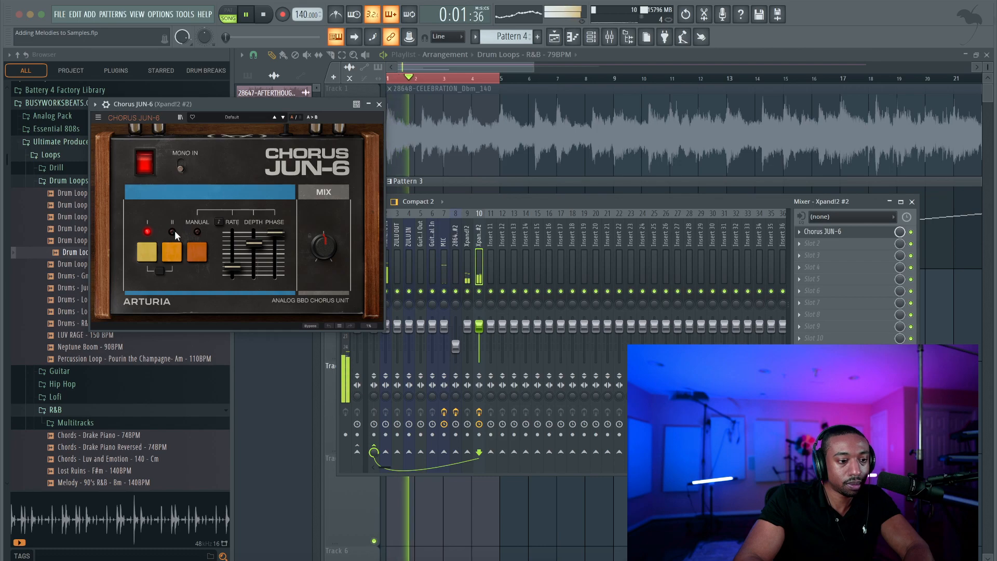
{"action": "left_click", "coordinate": [379, 103]}
{"action": "left_click", "coordinate": [851, 232]}
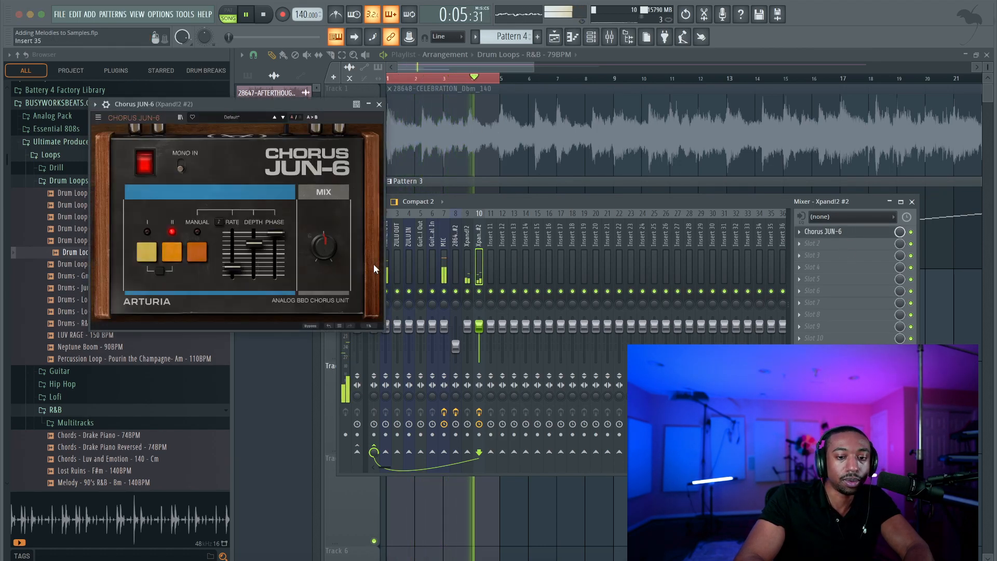
{"action": "left_click", "coordinate": [389, 104]}
{"action": "key", "text": "space"}
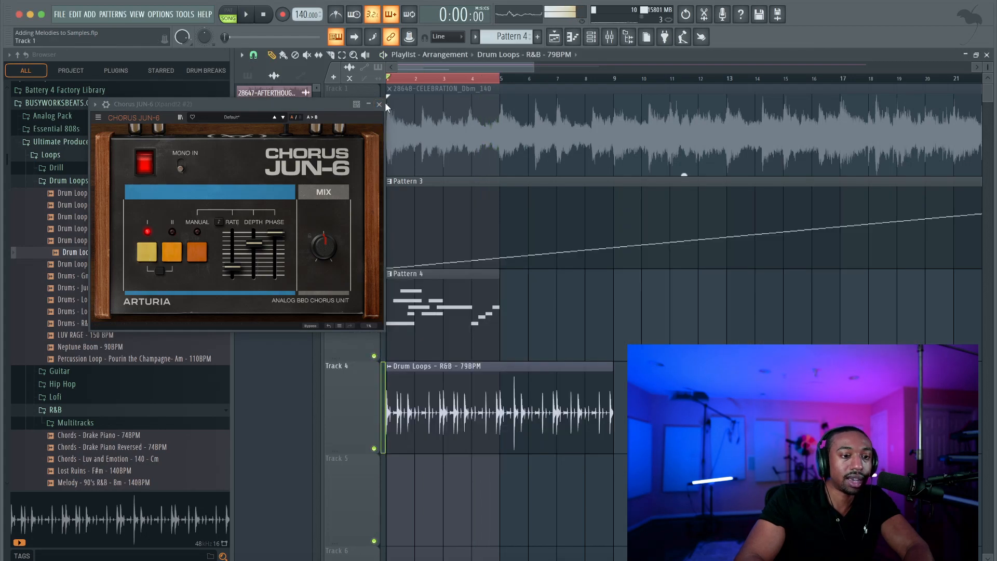
{"action": "left_click", "coordinate": [380, 105]}
- Add ValhallaVintageVerb in the second effect slot and lower its mix to about 44%
{"action": "left_click", "coordinate": [614, 41]}
{"action": "key", "text": "space"}
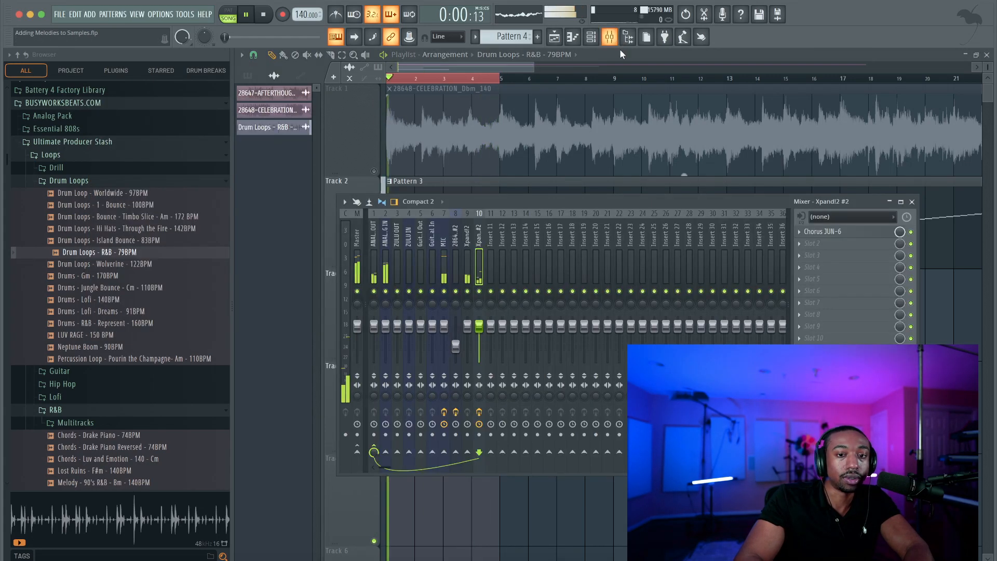
{"action": "left_click", "coordinate": [817, 243]}
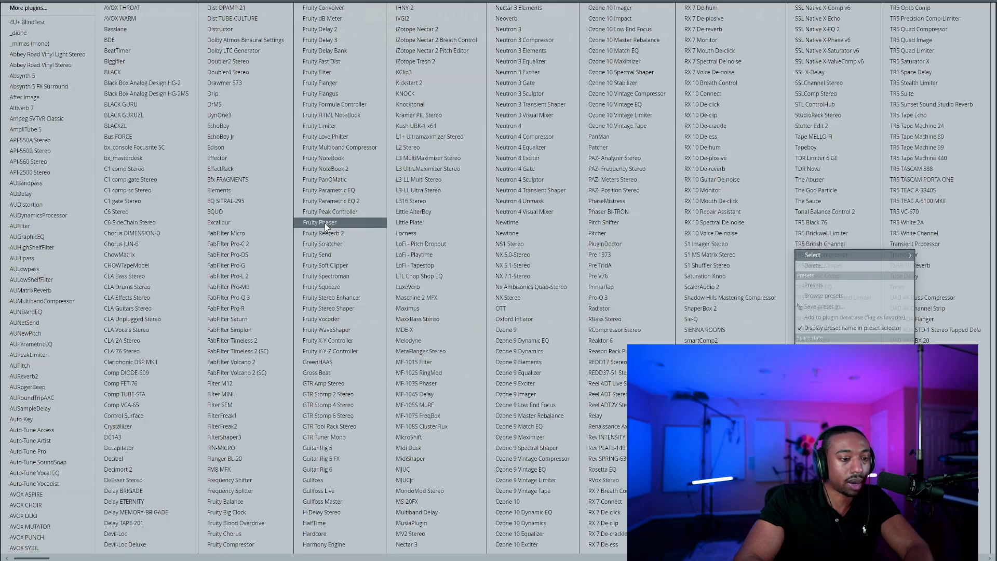
{"action": "scroll", "coordinate": [341, 228], "scroll_direction": "right", "scroll_amount": 5}
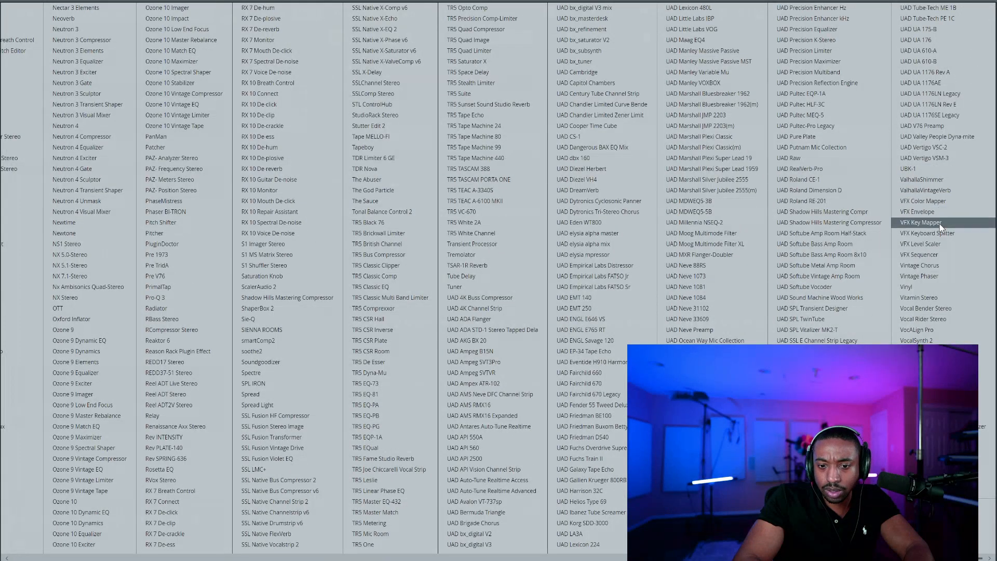
{"action": "left_click", "coordinate": [923, 190]}
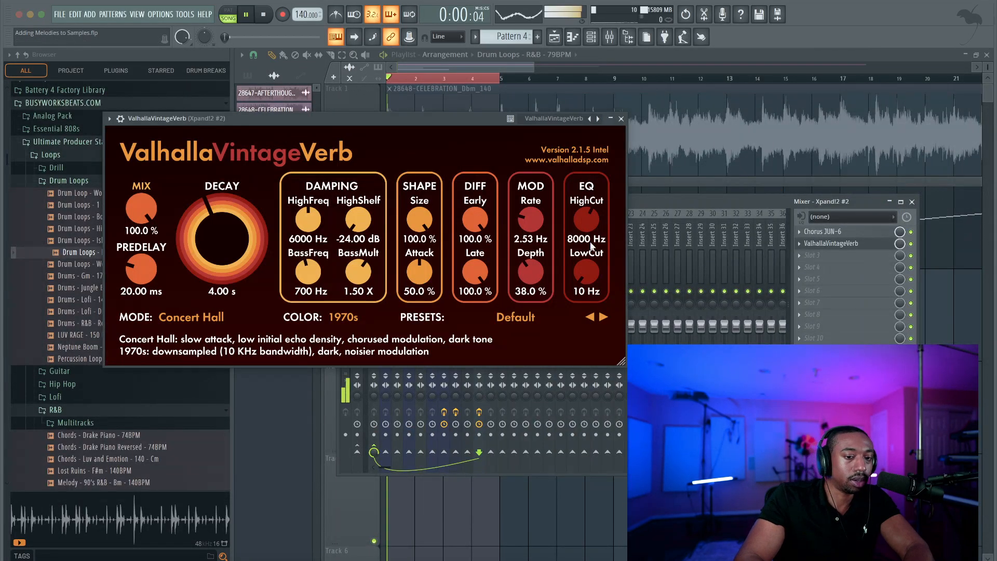
{"action": "left_click_drag", "start_coordinate": [141, 209], "coordinate": [144, 265]}
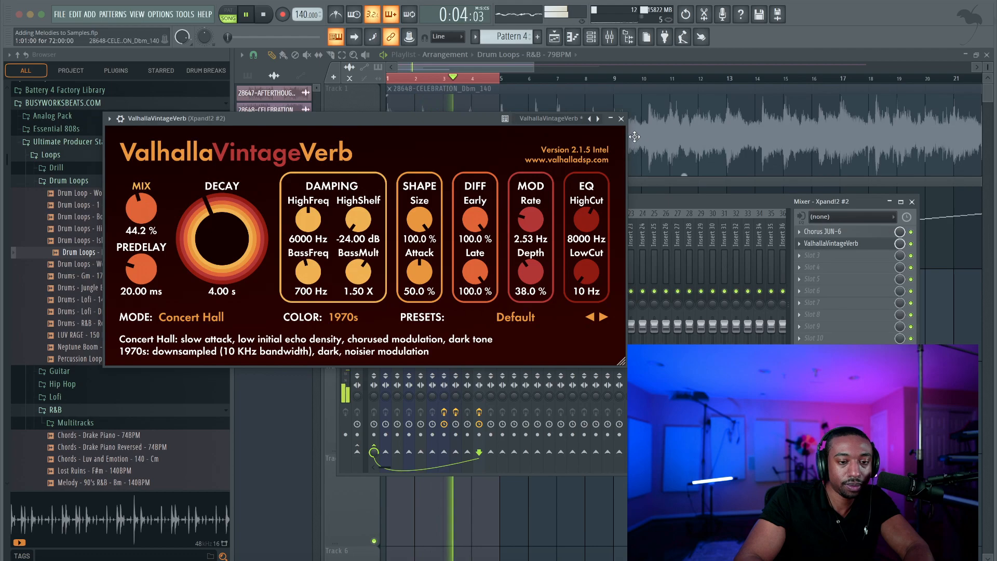
{"action": "left_click", "coordinate": [622, 119]}
- Lower the Xpand!2 #2 mixer fader and check the playlist with F9
{"action": "left_click_drag", "start_coordinate": [483, 319], "coordinate": [483, 327]}
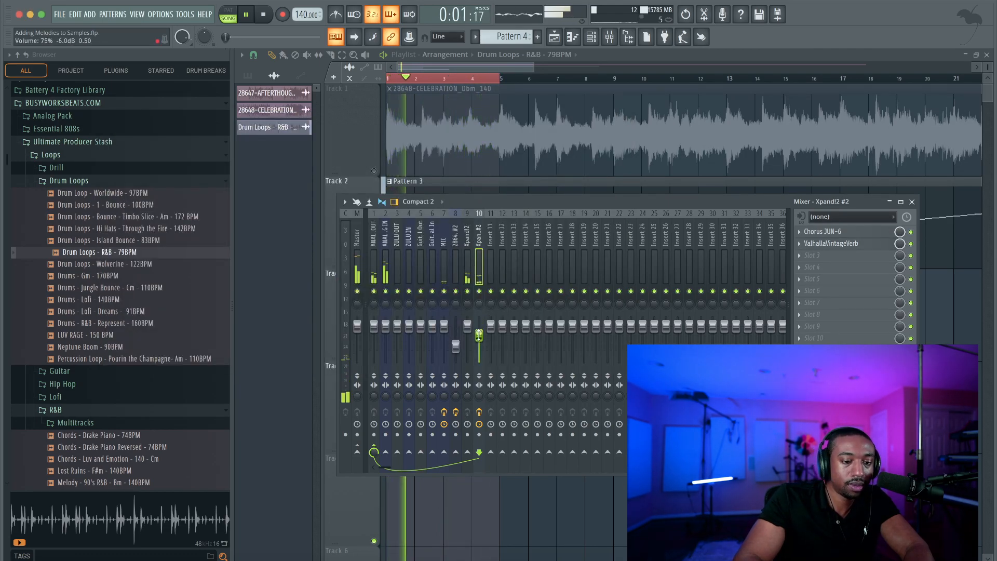
{"action": "key", "text": "F9"}
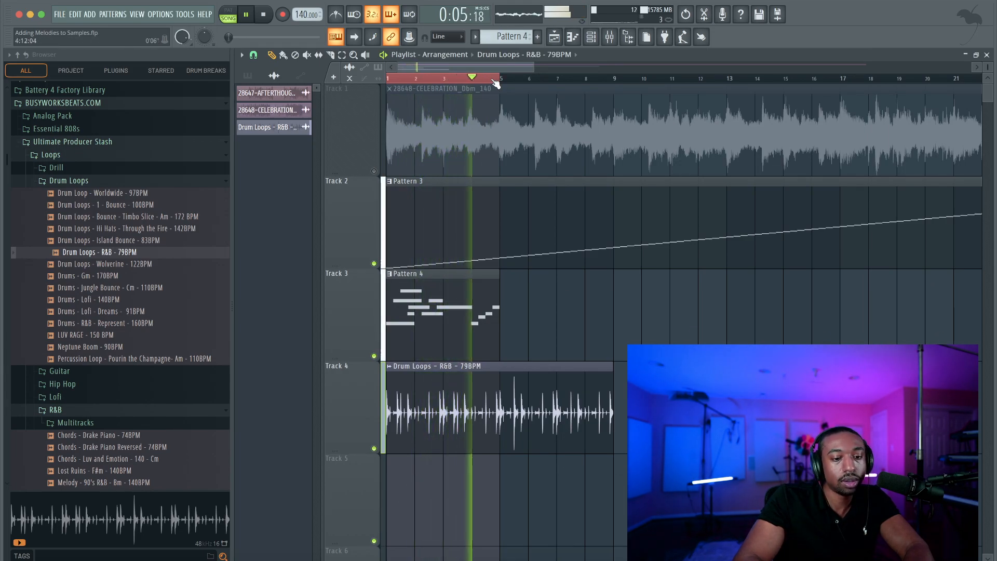
{"action": "key", "text": "F9"}
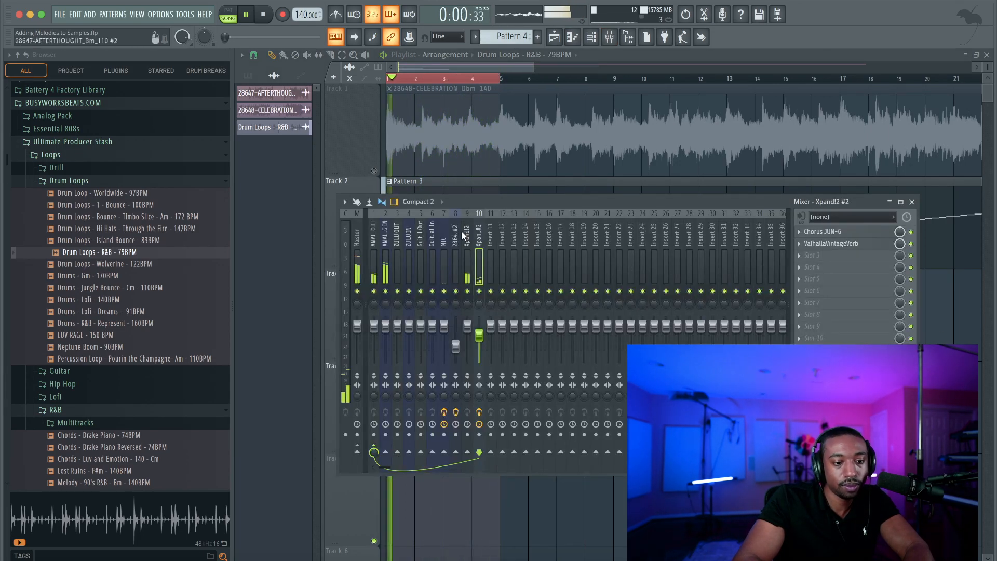
- Consolidate Track 3 over the time selection, then delete the resulting clip
{"action": "key", "text": "F9"}
{"action": "key", "text": "space"}
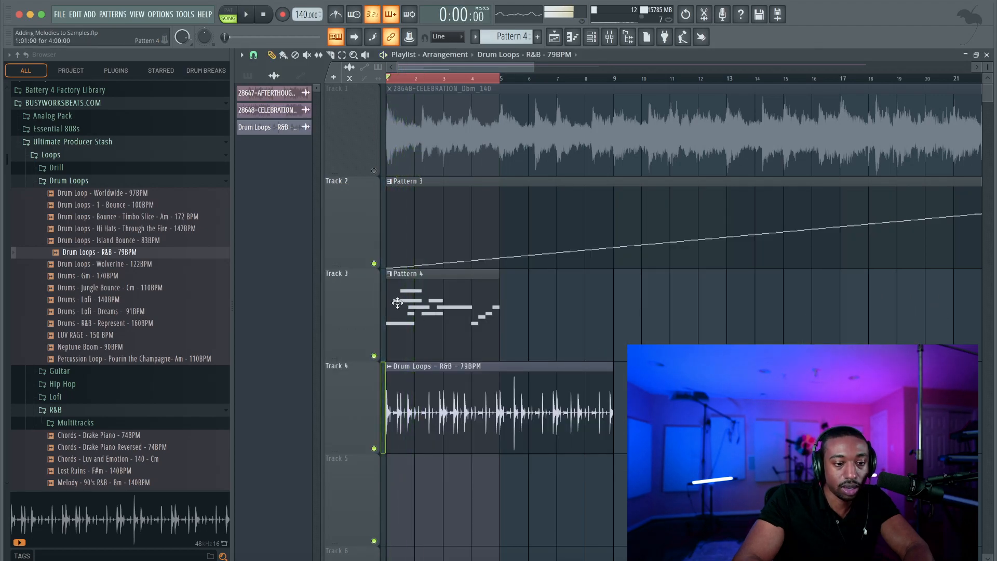
{"action": "right_click", "coordinate": [350, 288]}
{"action": "mouse_move", "coordinate": [408, 460]}
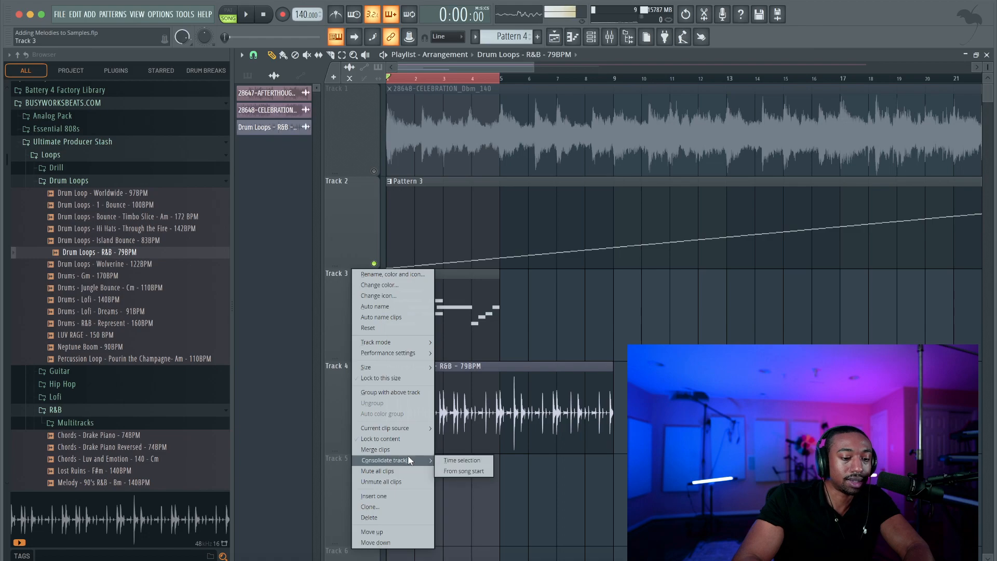
{"action": "left_click", "coordinate": [479, 460]}
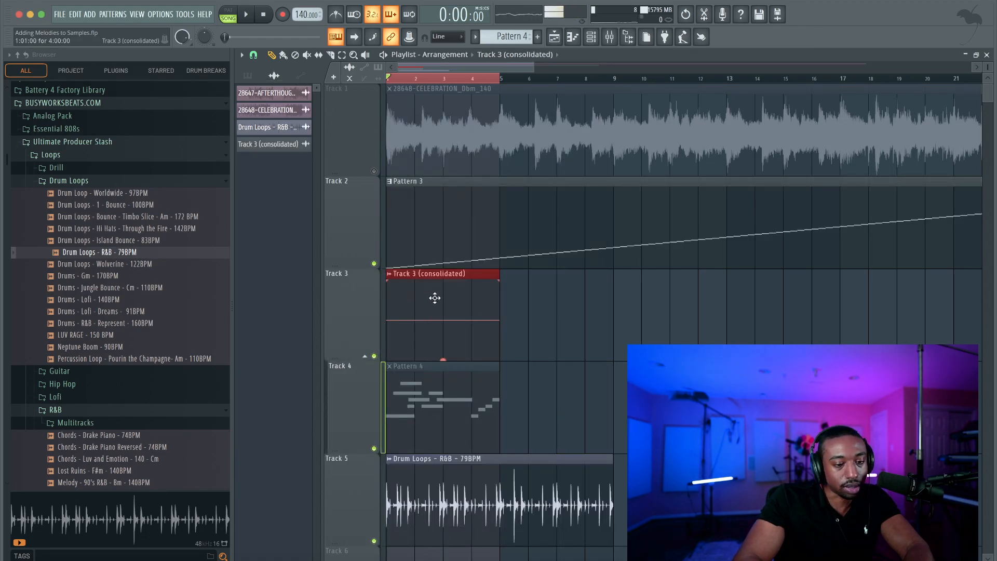
{"action": "right_click", "coordinate": [449, 276]}
- Consolidate Track 4's Pattern 4 melody over the time selection into an audio clip
{"action": "left_click", "coordinate": [610, 37]}
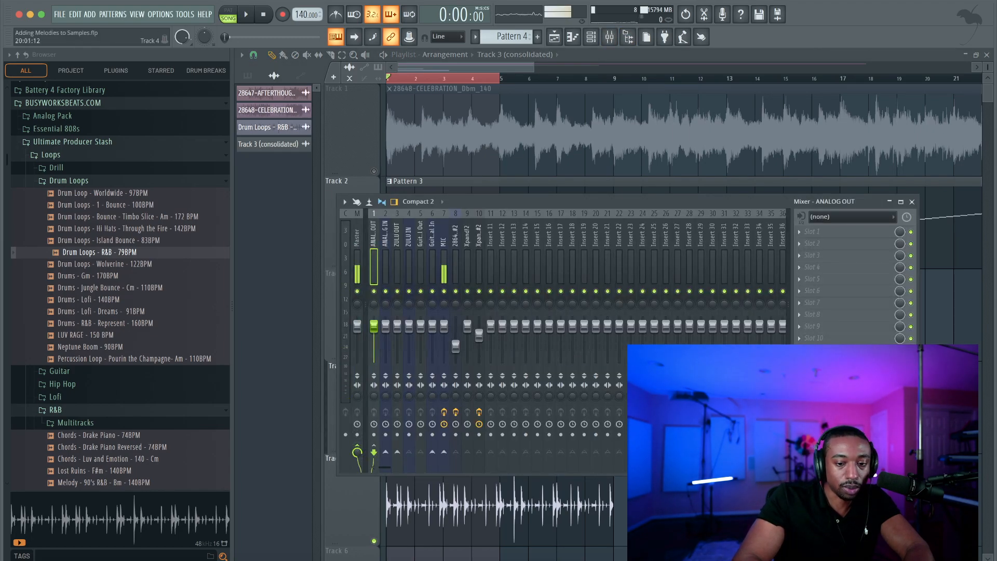
{"action": "key", "text": "F9"}
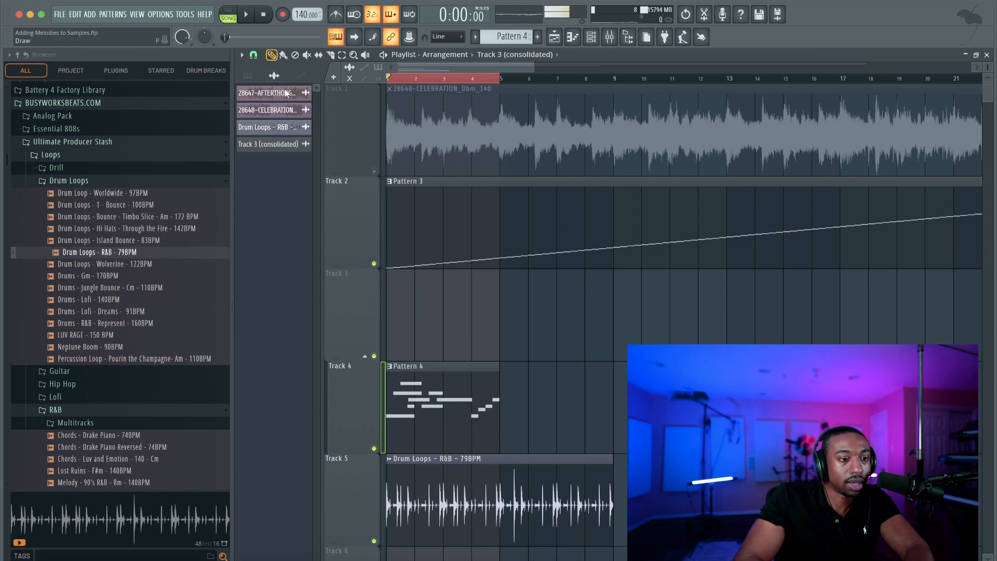
{"action": "right_click", "coordinate": [365, 382]}
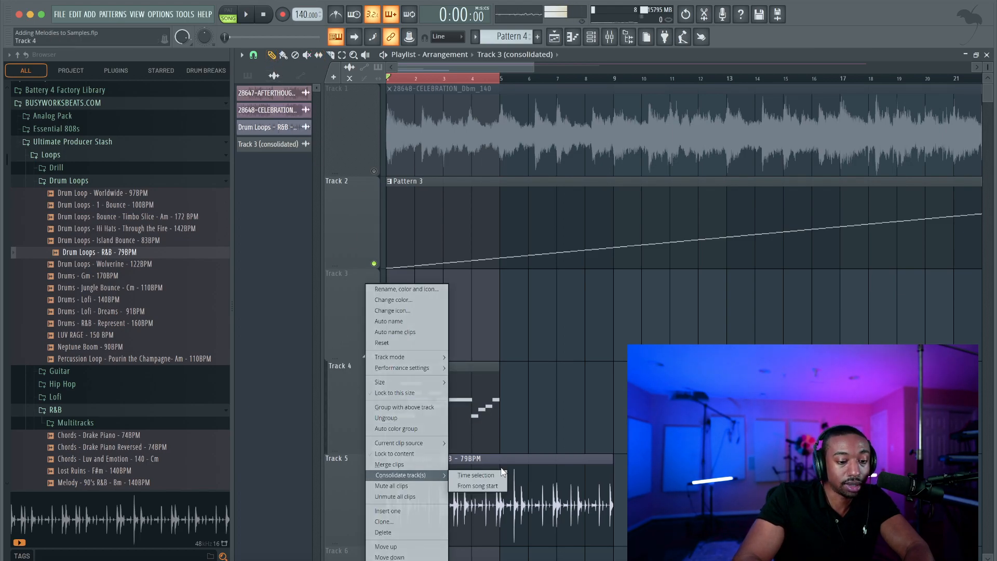
{"action": "left_click", "coordinate": [495, 473]}
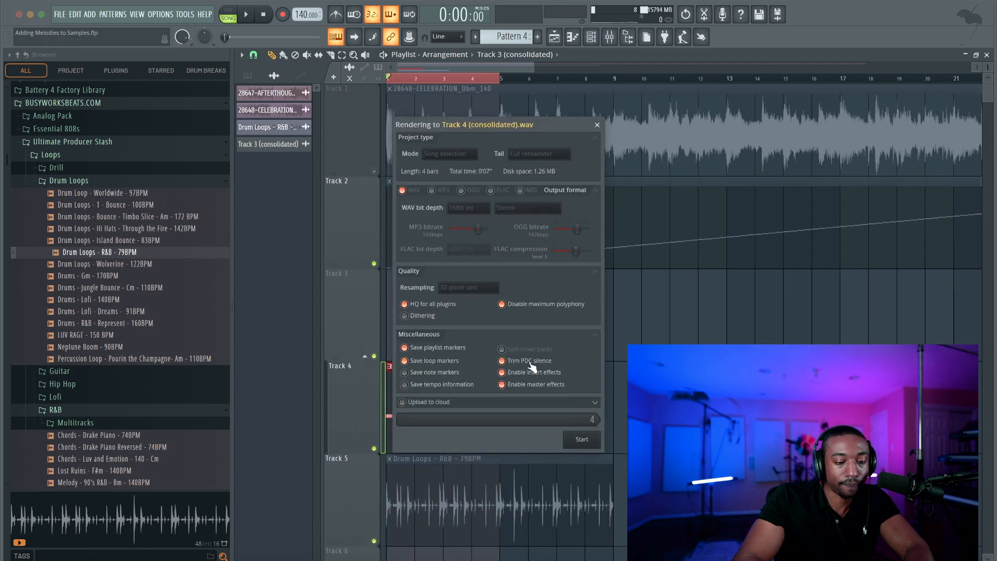
- Route the consolidated clip to free mixer insert 11 with Ctrl+L and raise its fader
{"action": "double_click", "coordinate": [409, 370]}
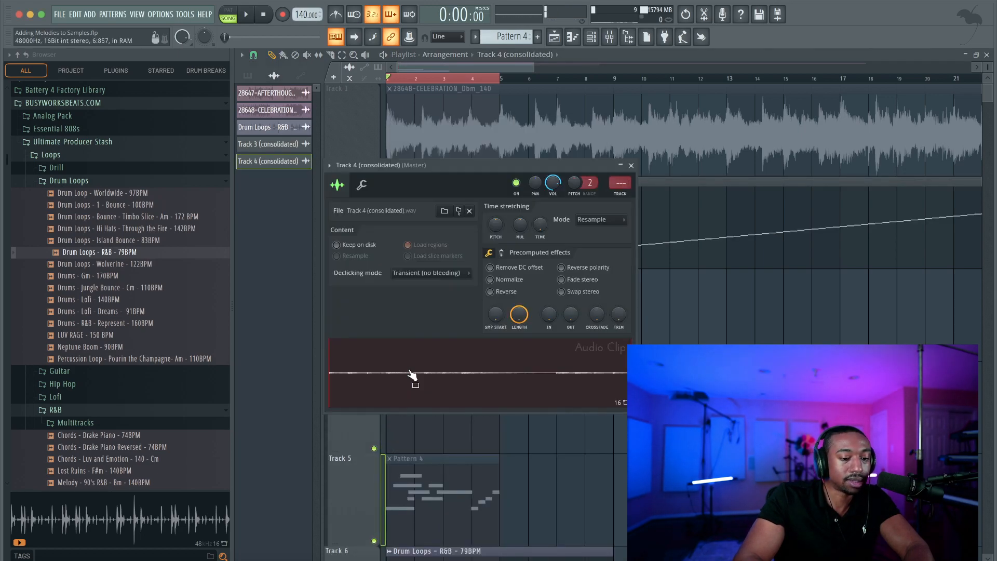
{"action": "key", "text": "ctrl+l"}
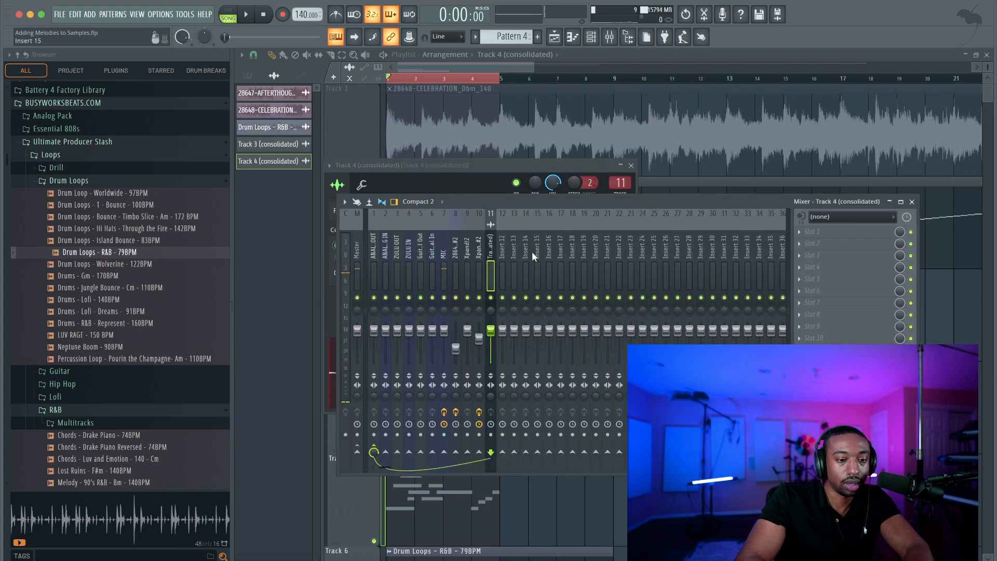
{"action": "left_click_drag", "start_coordinate": [385, 335], "coordinate": [386, 362]}
{"action": "left_click_drag", "start_coordinate": [490, 331], "coordinate": [468, 322]}
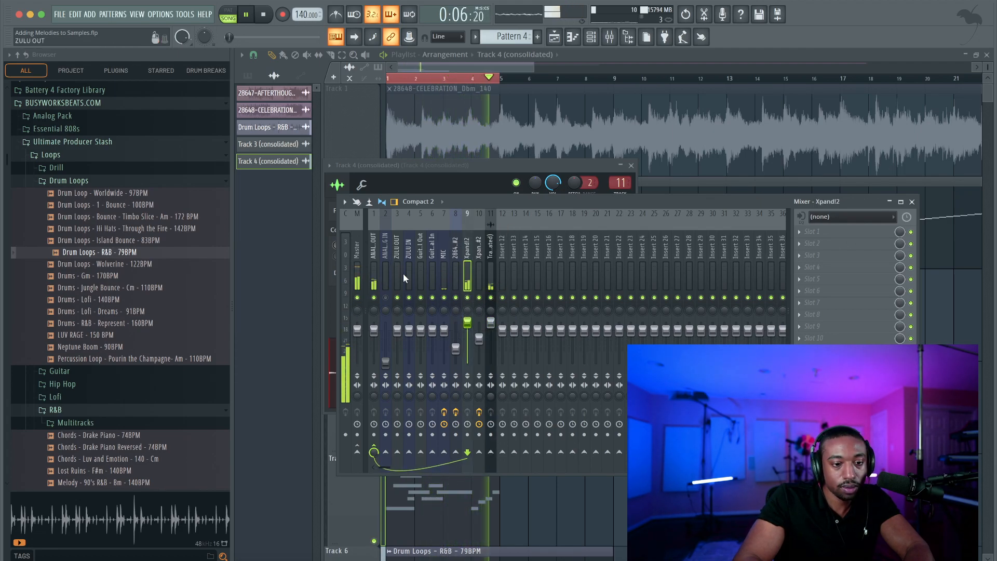
- Reset the ANALOG IN fader to default and set insert 11 to about 102%
{"action": "left_click", "coordinate": [374, 283]}
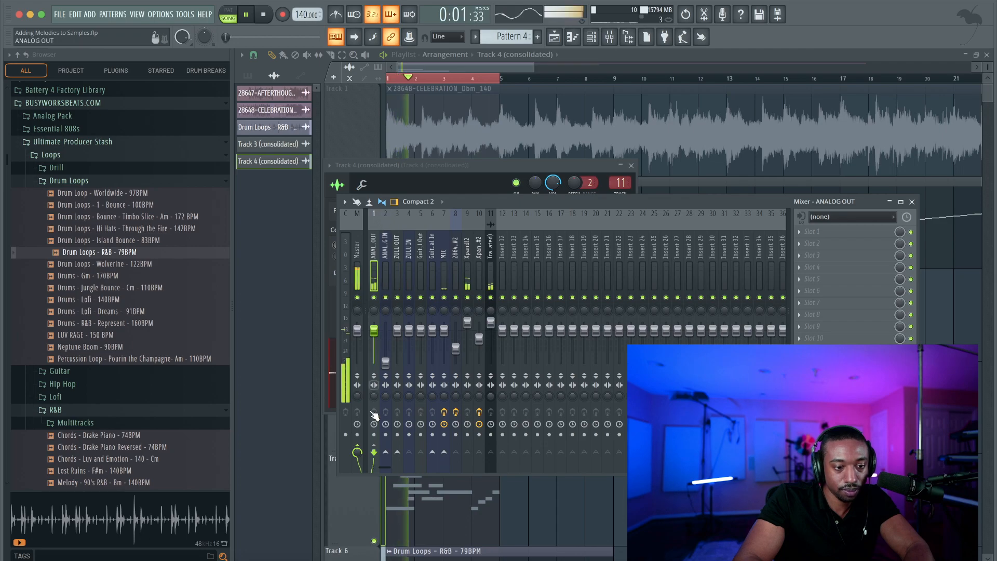
{"action": "left_click_drag", "start_coordinate": [385, 362], "coordinate": [385, 351]}
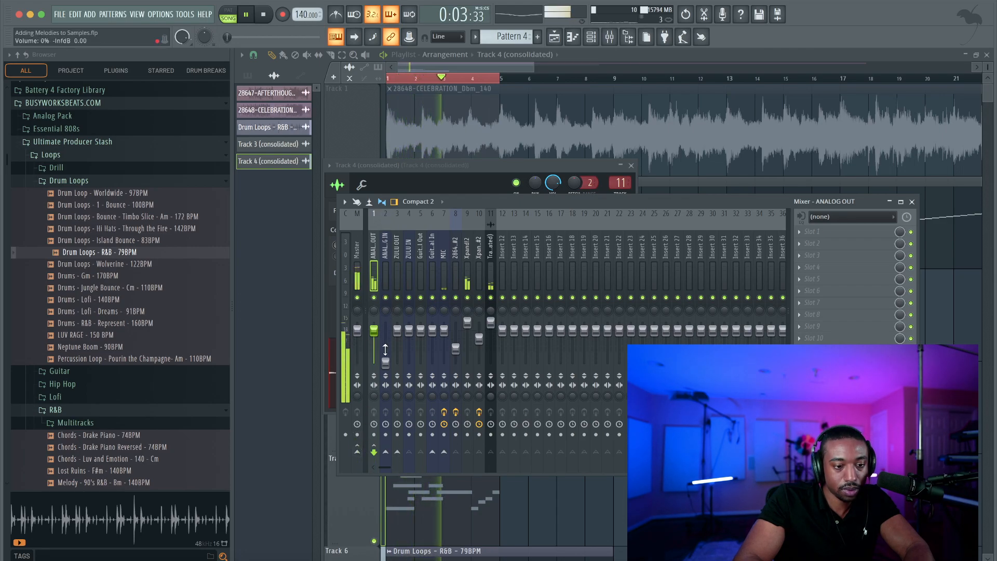
{"action": "right_click", "coordinate": [385, 345]}
{"action": "left_click", "coordinate": [397, 352]}
{"action": "left_click_drag", "start_coordinate": [491, 322], "coordinate": [491, 330]}
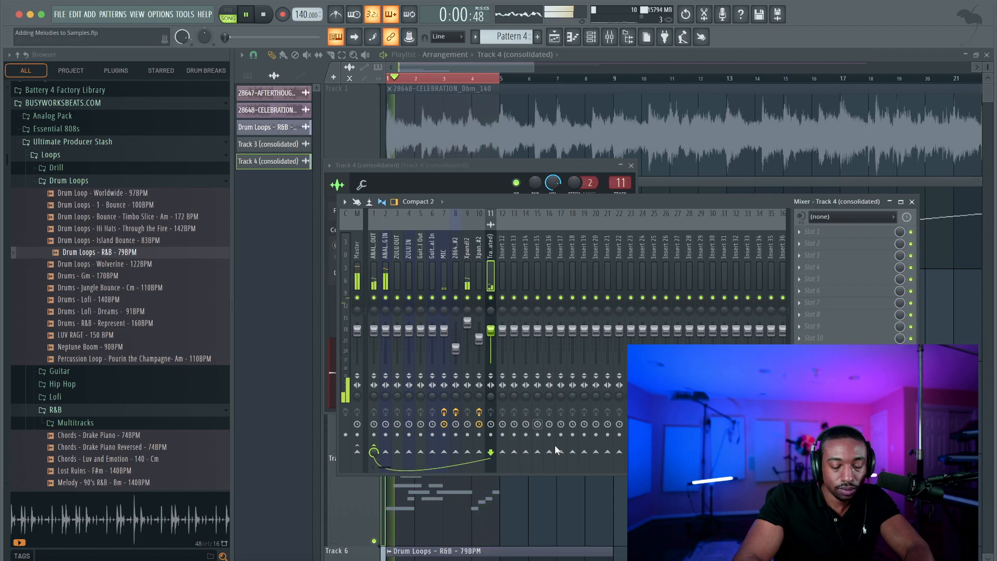
{"action": "right_click", "coordinate": [557, 496]}
{"action": "scroll", "coordinate": [539, 390], "scroll_direction": "down", "scroll_amount": 3}
{"action": "scroll", "coordinate": [418, 184], "scroll_direction": "up", "scroll_amount": 3}
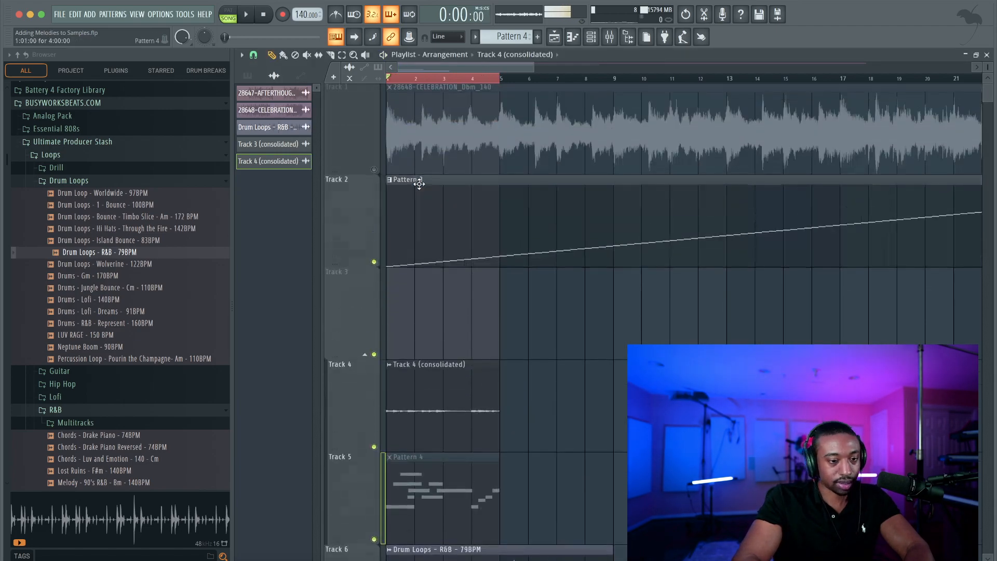
- Load the consolidated clip into a new Fruity Slicer, sliced on beats
{"action": "double_click", "coordinate": [419, 368]}
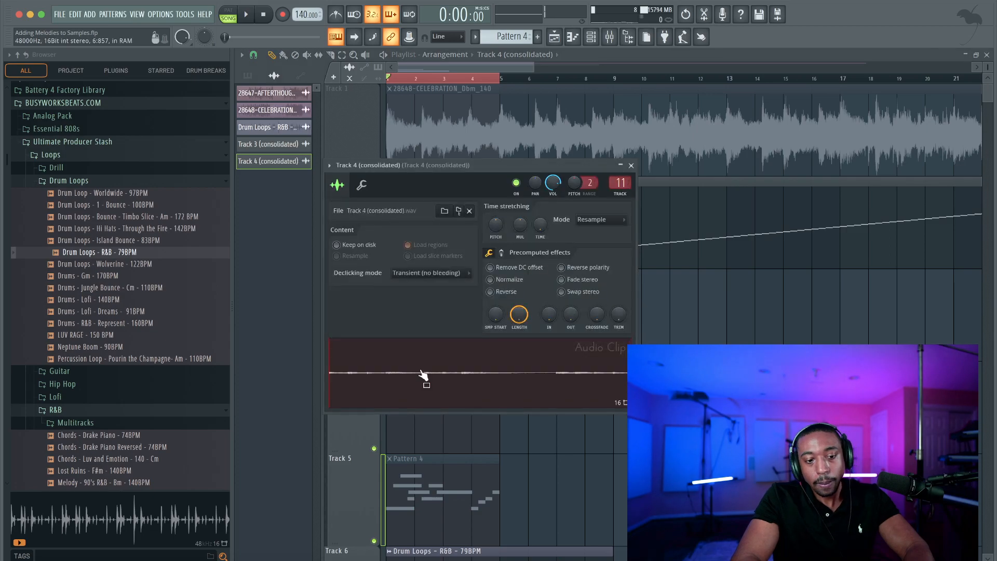
{"action": "left_click", "coordinate": [509, 280]}
{"action": "left_click", "coordinate": [509, 281]}
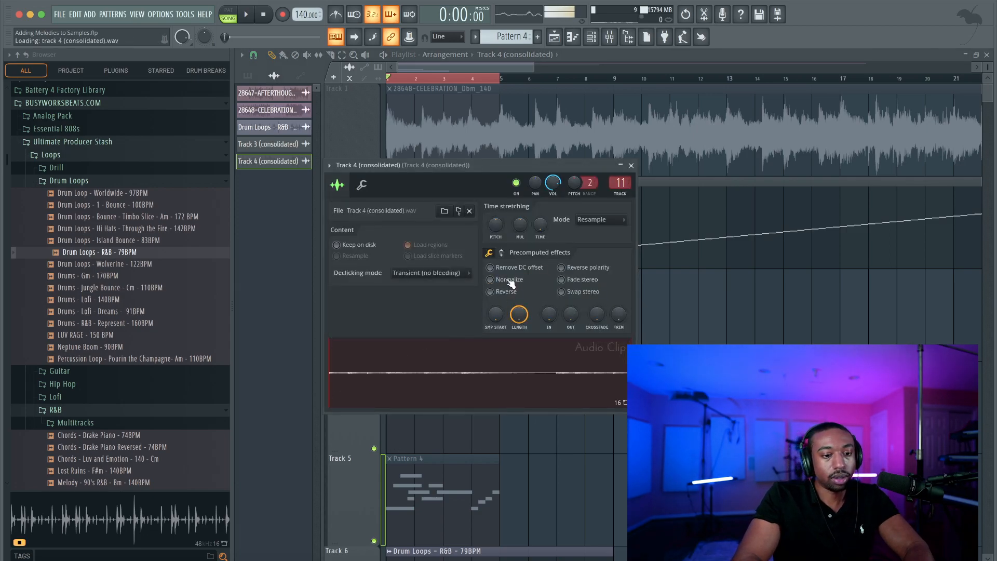
{"action": "right_click", "coordinate": [558, 350]}
{"action": "left_click", "coordinate": [598, 457]}
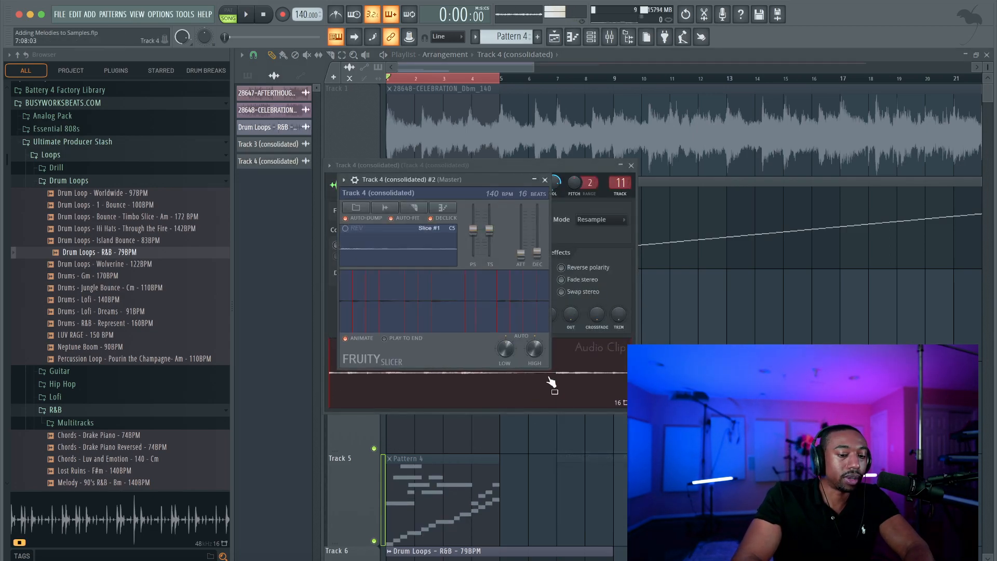
{"action": "left_click", "coordinate": [414, 208]}
{"action": "left_click", "coordinate": [430, 321]}
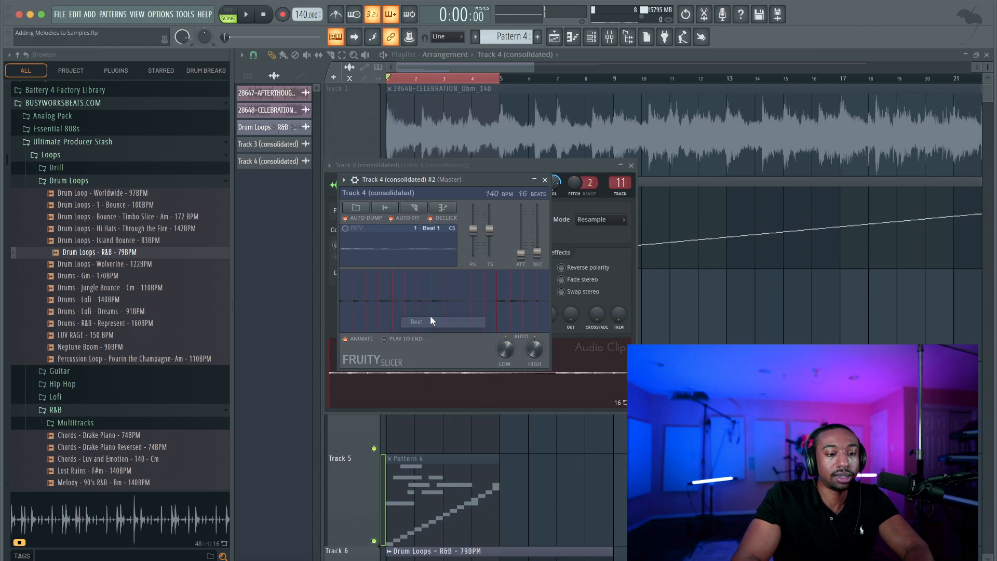
{"action": "left_click", "coordinate": [545, 180]}
{"action": "left_click", "coordinate": [631, 166]}
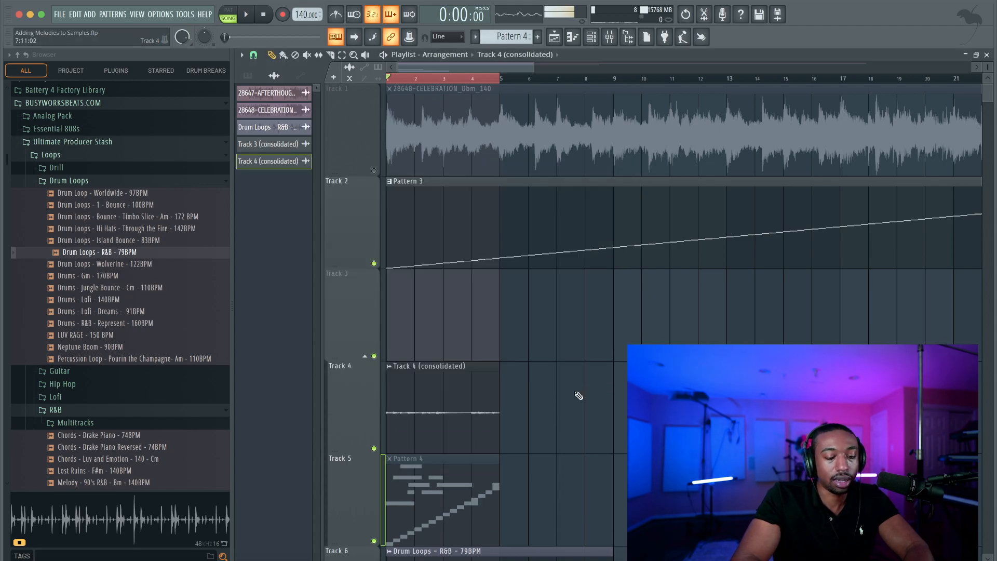
- Save the project with the playlist in front
{"action": "left_click", "coordinate": [610, 37]}
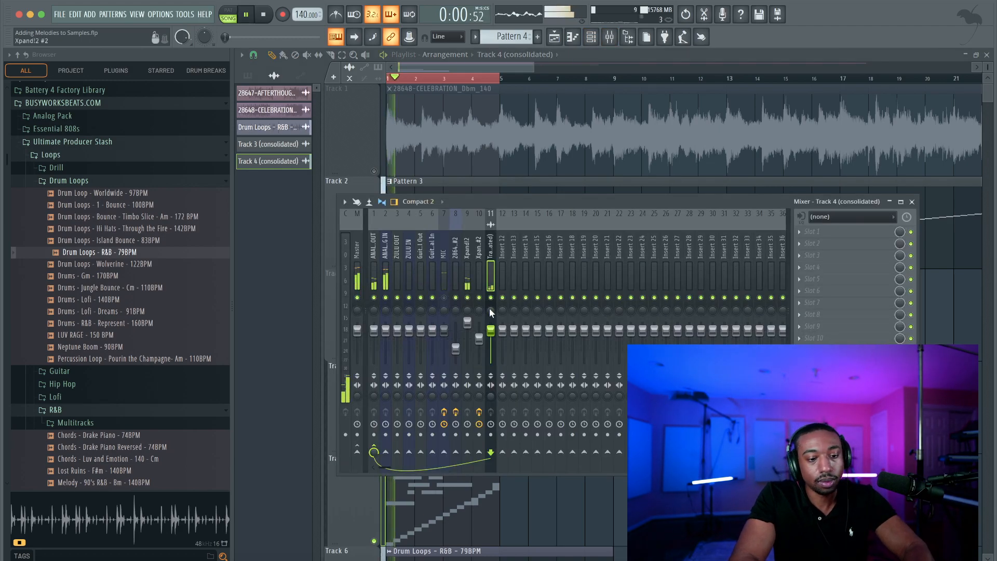
{"action": "right_click", "coordinate": [540, 505]}
{"action": "key", "text": "super+s"}
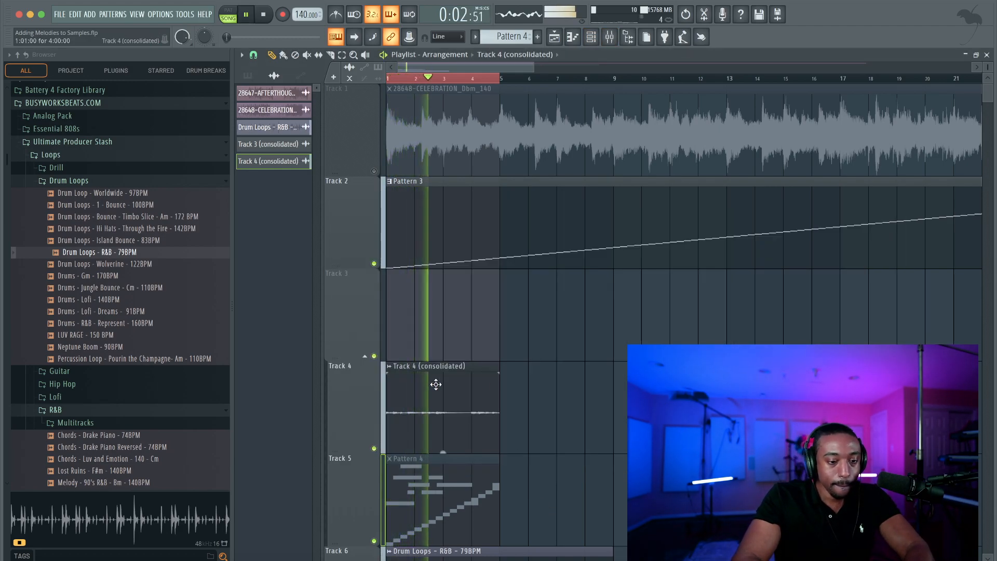
{"action": "scroll", "coordinate": [436, 385], "scroll_direction": "down", "scroll_amount": 5}
{"action": "scroll", "coordinate": [381, 224], "scroll_direction": "up", "scroll_amount": 5}
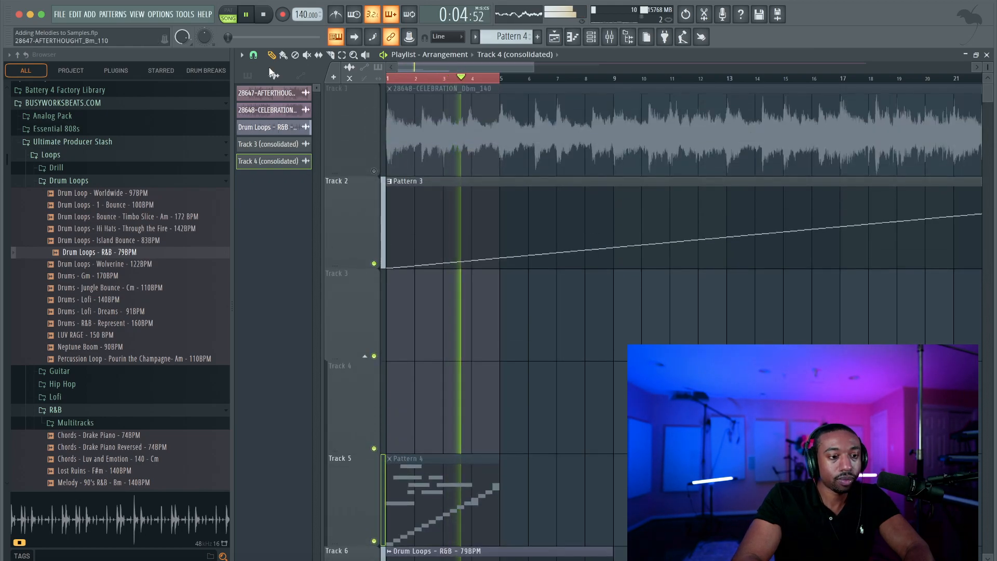
- Drag Pattern 4 onto Track 3 and show the channel rack
{"action": "left_click", "coordinate": [248, 76]}
{"action": "left_click_drag", "start_coordinate": [269, 125], "coordinate": [389, 322]}
{"action": "key", "text": "space"}
{"action": "left_click", "coordinate": [592, 37]}
{"action": "key", "text": "space"}
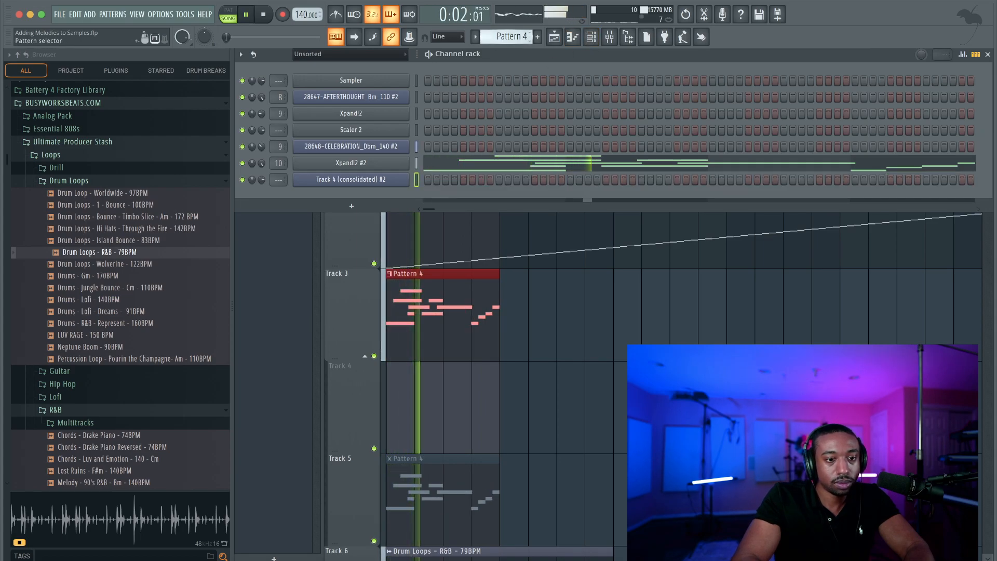
{"action": "scroll", "coordinate": [485, 36], "scroll_direction": "down", "scroll_amount": 2}
{"action": "left_click", "coordinate": [392, 405]}
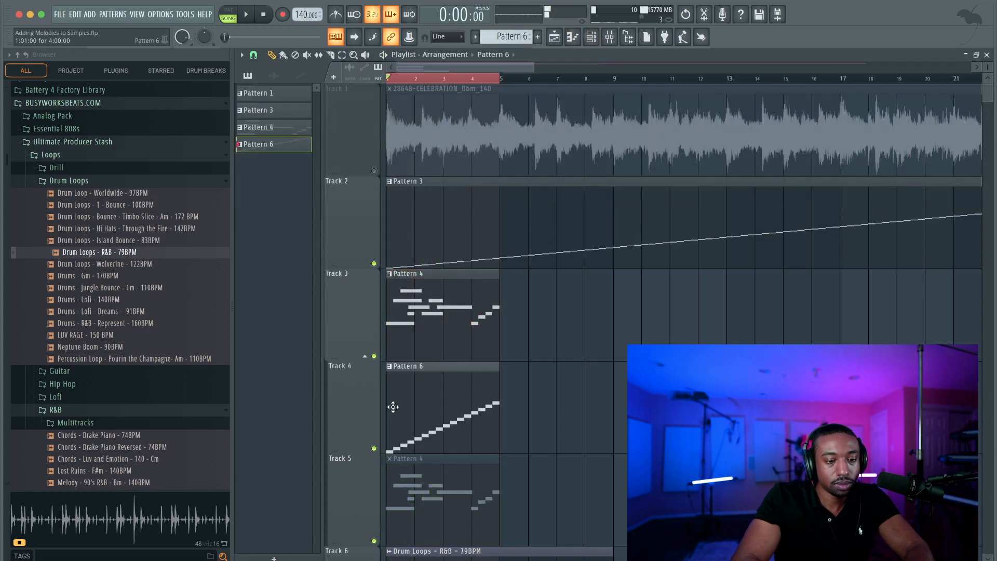
{"action": "left_click", "coordinate": [592, 41]}
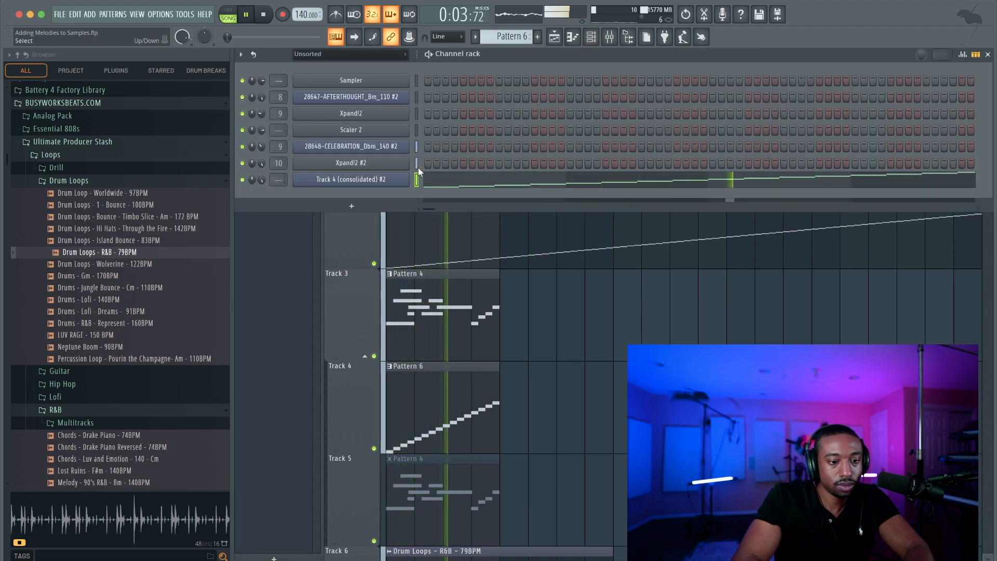
{"action": "right_click", "coordinate": [492, 315]}
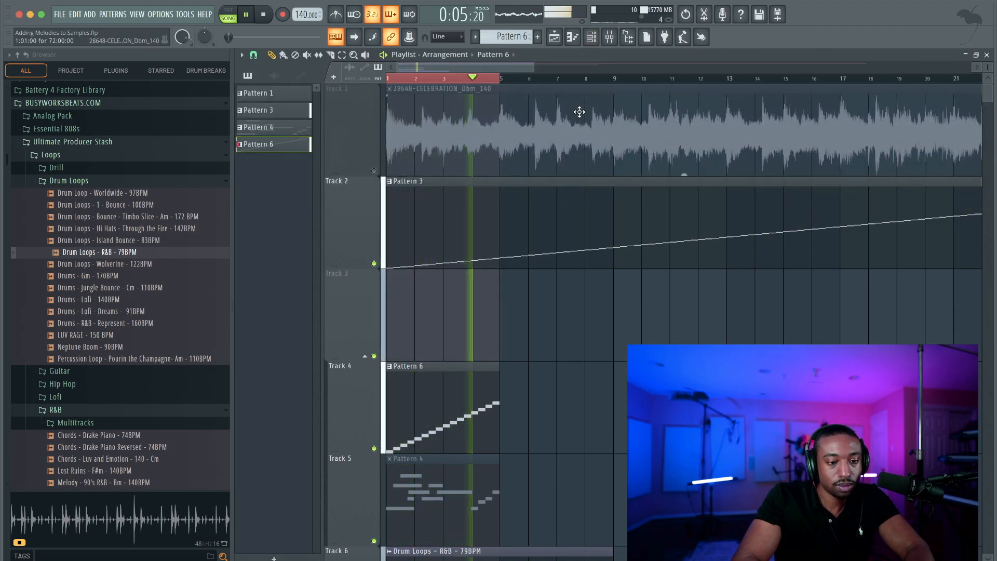
{"action": "left_click", "coordinate": [593, 38]}
{"action": "left_click", "coordinate": [376, 183]}
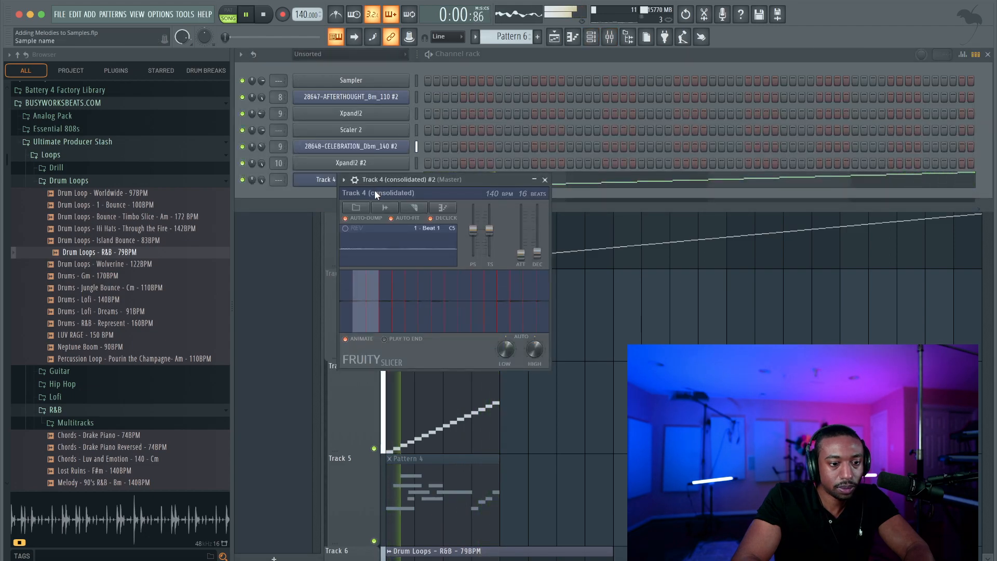
{"action": "left_click", "coordinate": [355, 181]}
{"action": "key", "text": "space"}
{"action": "left_click", "coordinate": [399, 200]}
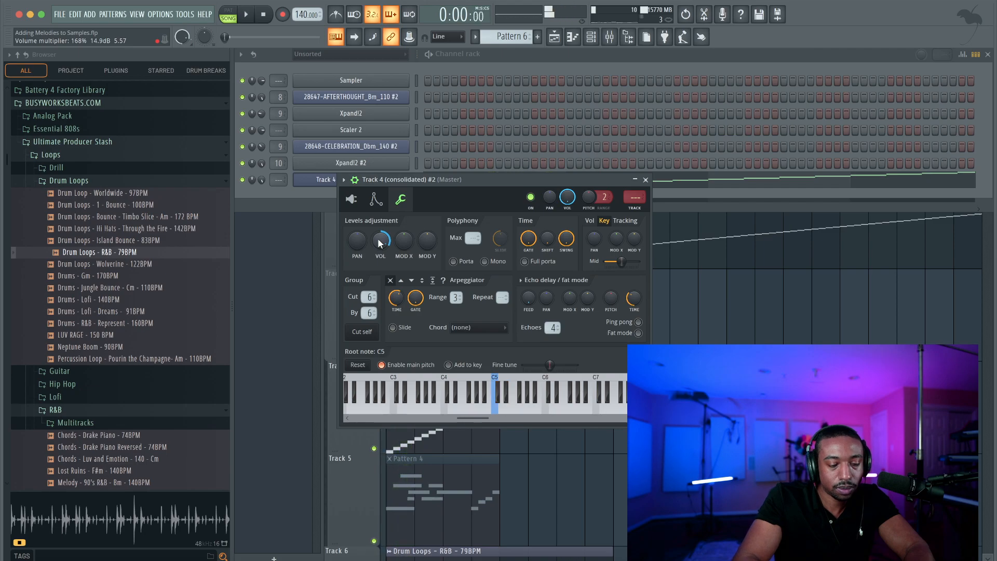
{"action": "key", "text": "F9"}
{"action": "key", "text": "space"}
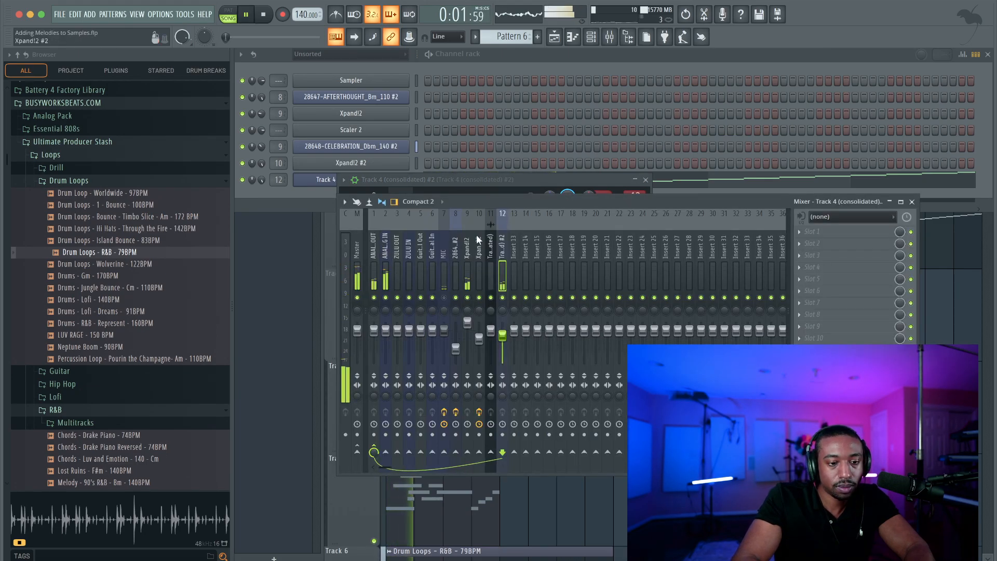
{"action": "key", "text": "space"}
{"action": "left_click", "coordinate": [569, 177]}
{"action": "left_click", "coordinate": [645, 179]}
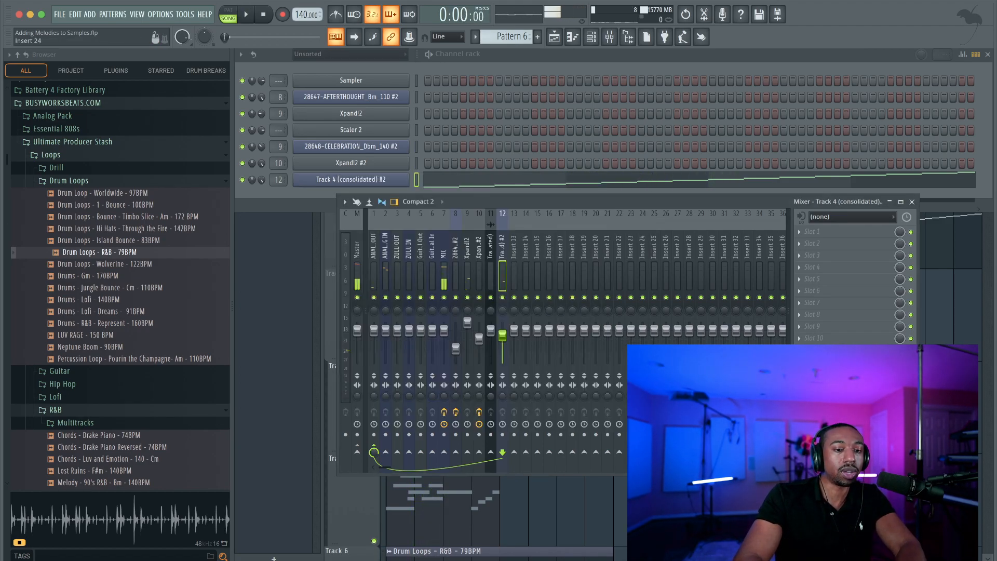
{"action": "key", "text": "F5"}
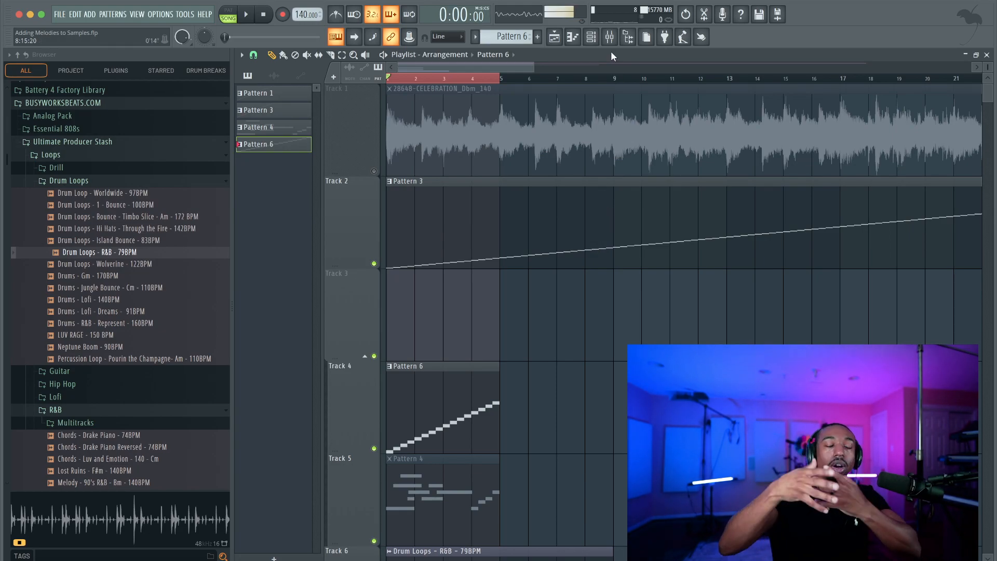
{"action": "key", "text": "space"}
{"action": "left_click", "coordinate": [609, 37]}
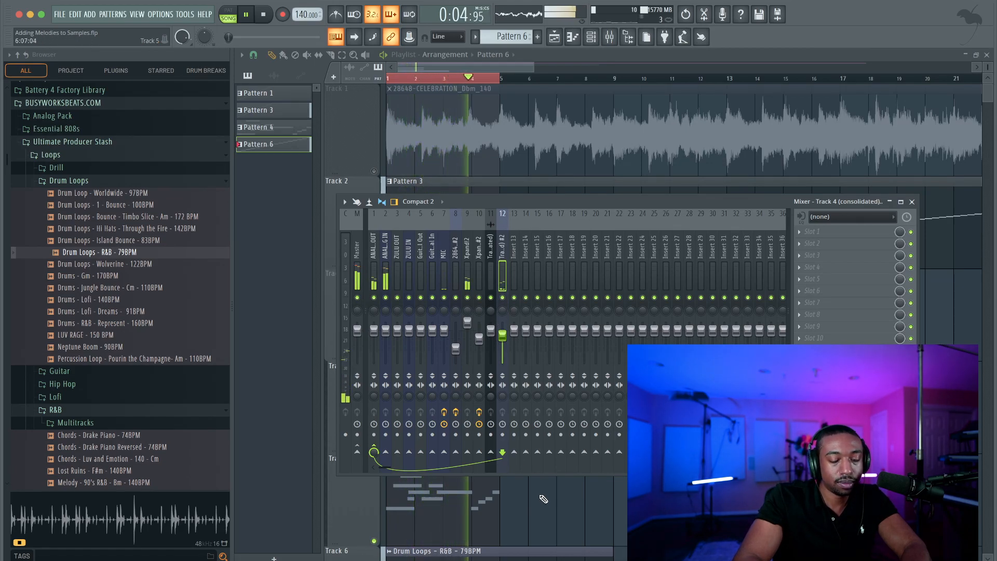
{"action": "key", "text": "F9"}
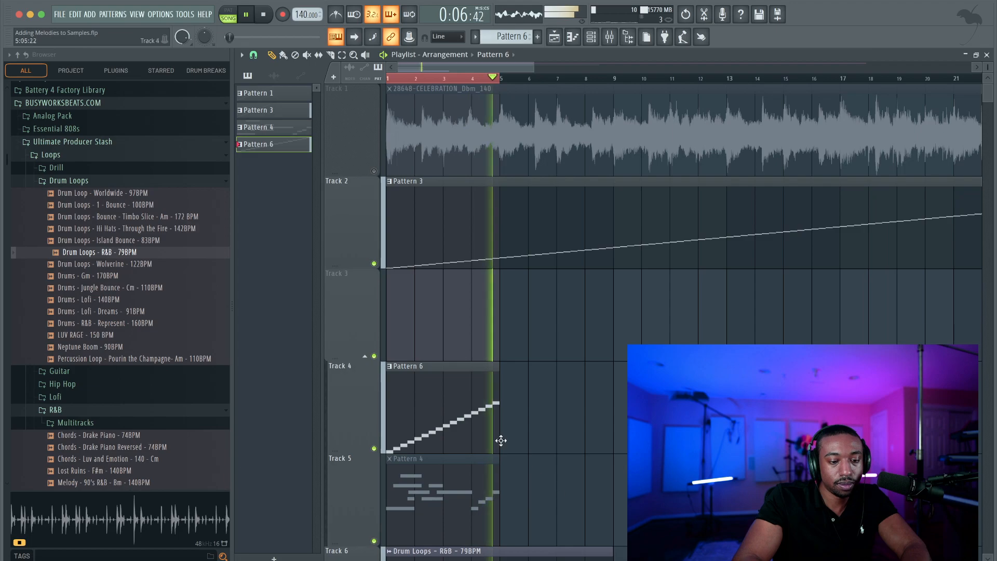
{"action": "double_click", "coordinate": [443, 393]}
{"action": "key", "text": "space"}
{"action": "left_click", "coordinate": [989, 53]}
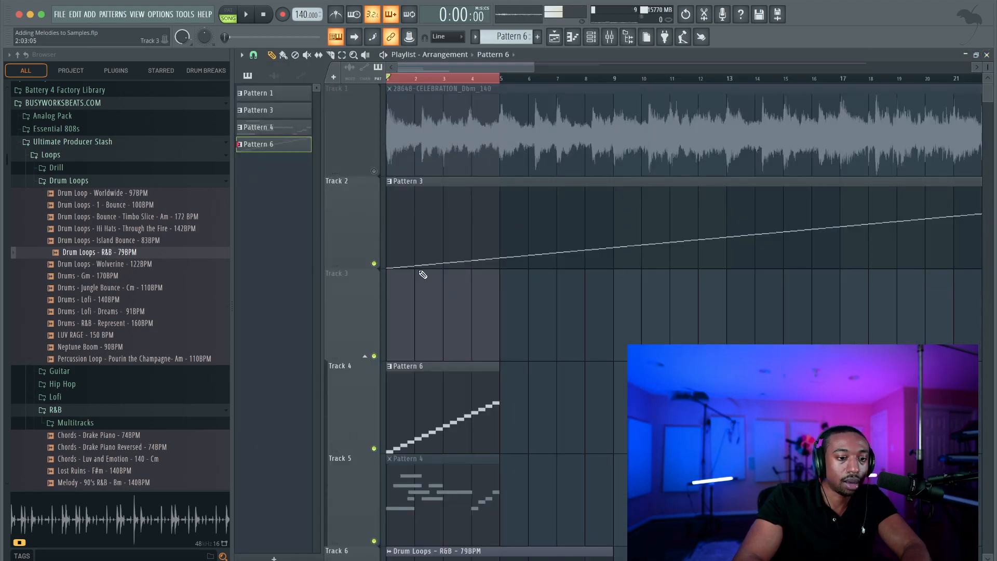
- Time-stretch the Track 4 (consolidated) #2 slicer loop down to 90 BPM
{"action": "left_click", "coordinate": [590, 38]}
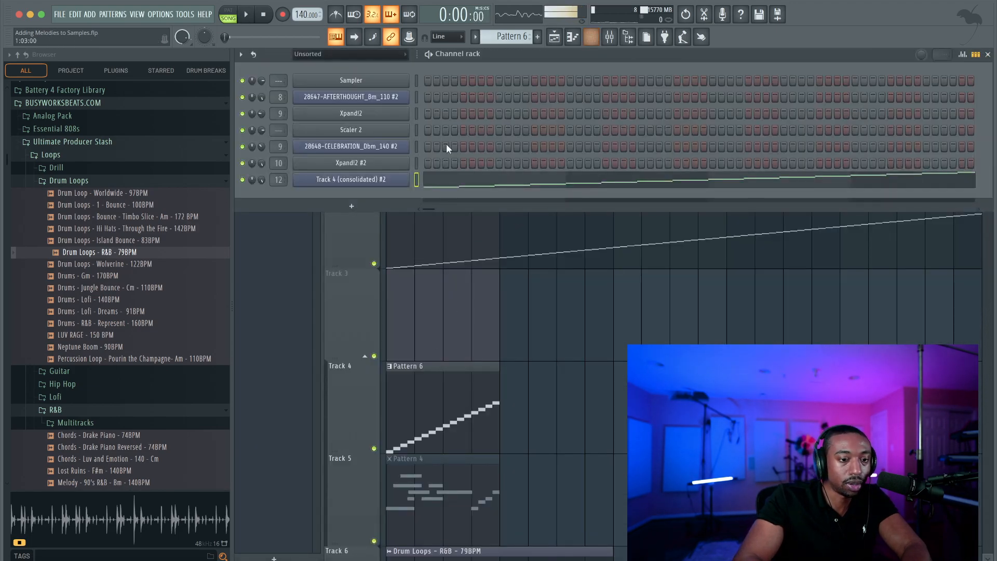
{"action": "left_click", "coordinate": [382, 183]}
{"action": "left_click", "coordinate": [352, 200]}
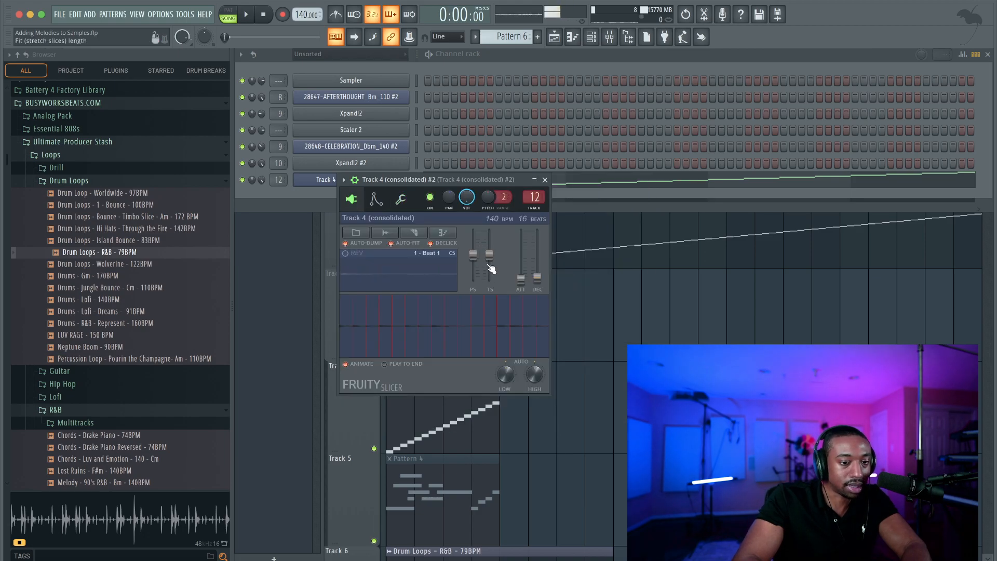
{"action": "key", "text": "space"}
{"action": "left_click_drag", "start_coordinate": [521, 266], "coordinate": [489, 248]}
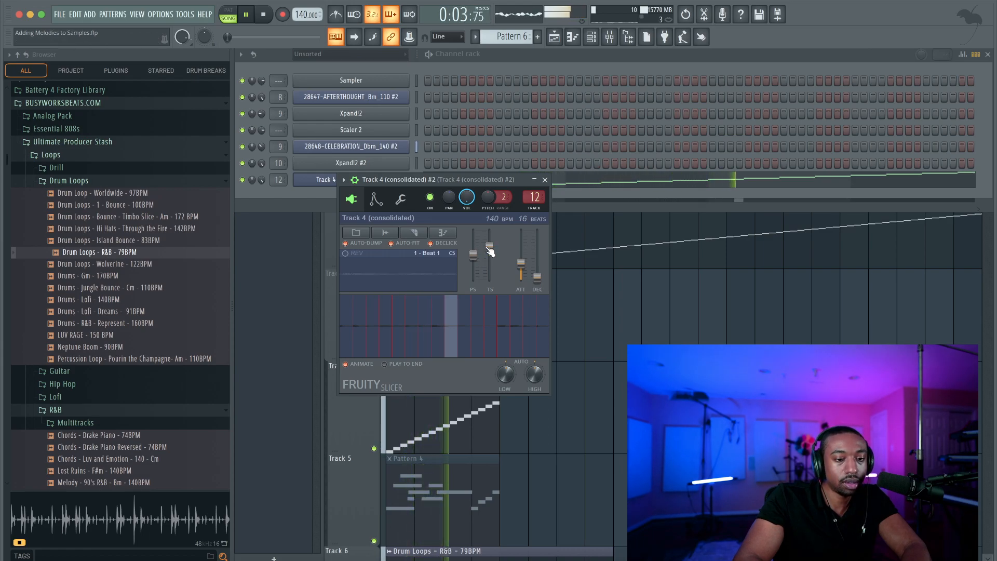
{"action": "key", "text": "space"}
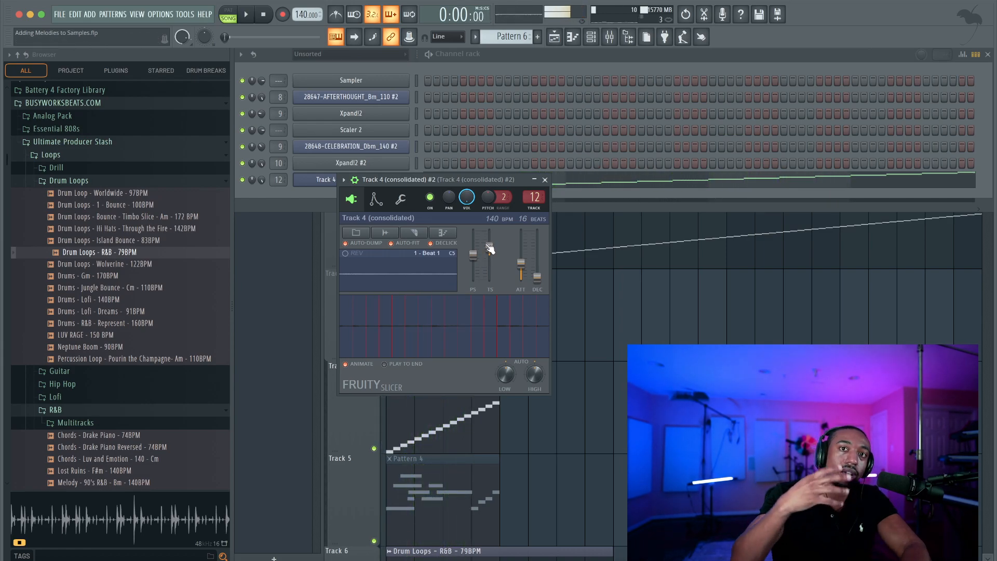
{"action": "key", "text": "space"}
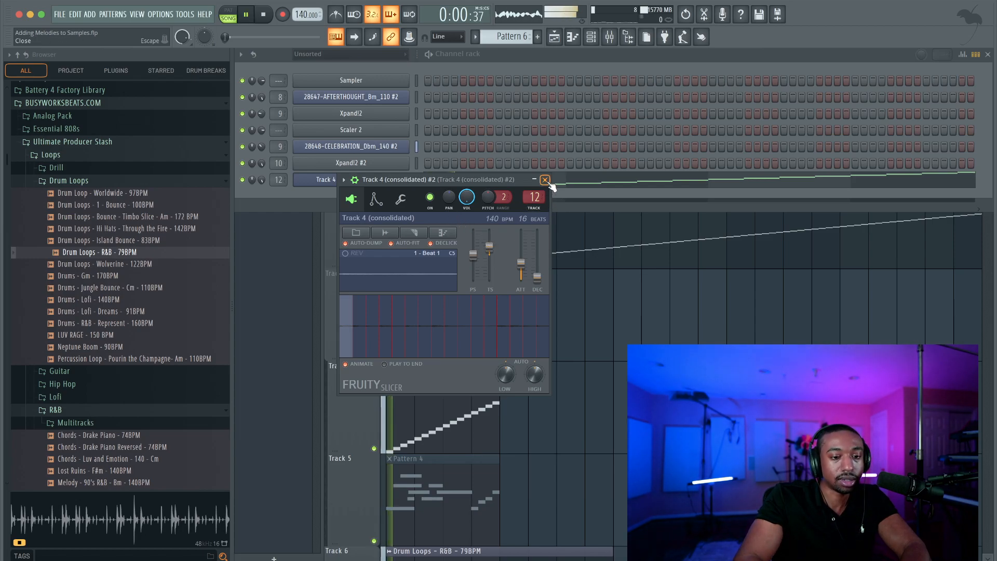
{"action": "left_click", "coordinate": [545, 180]}
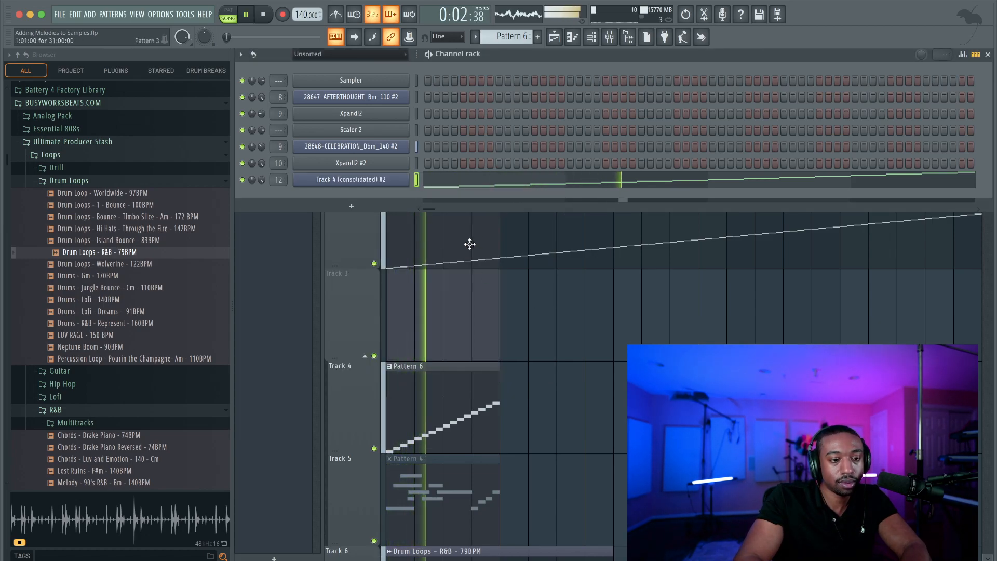
{"action": "key", "text": "F6"}
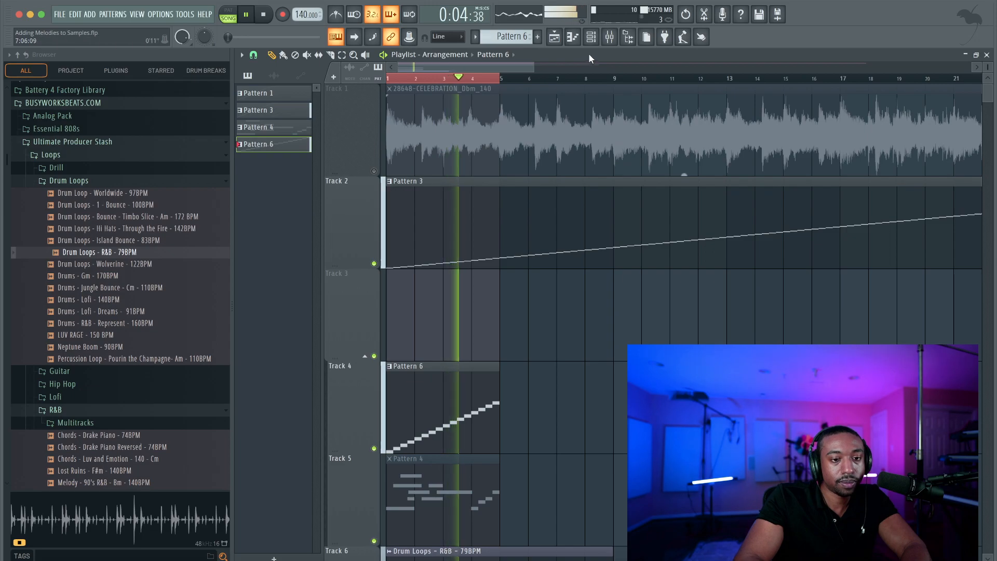
{"action": "key", "text": "F6"}
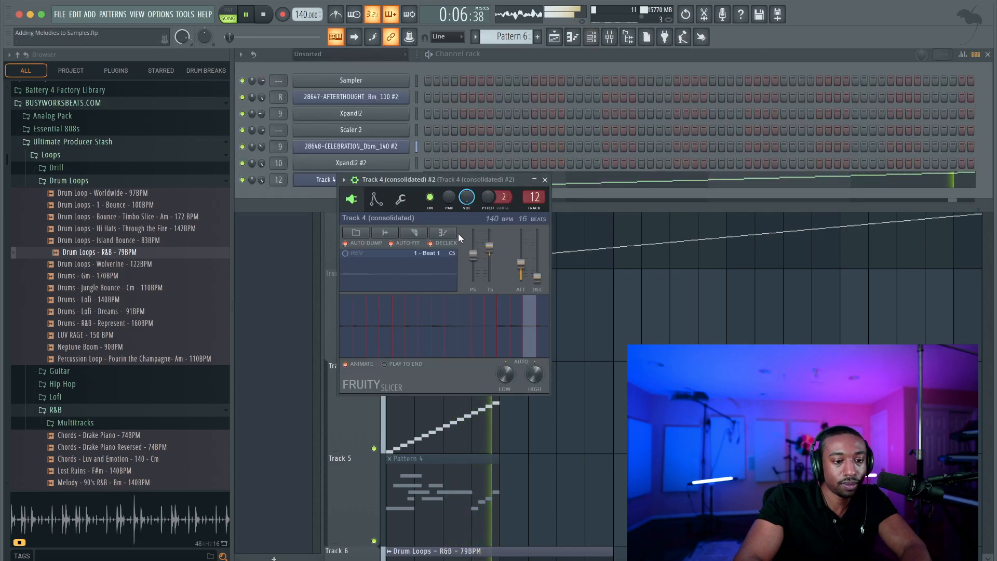
- Pitch the slices down a full octave (-1200 cents) and raise the channel volume
{"action": "left_click_drag", "start_coordinate": [476, 264], "coordinate": [477, 269]}
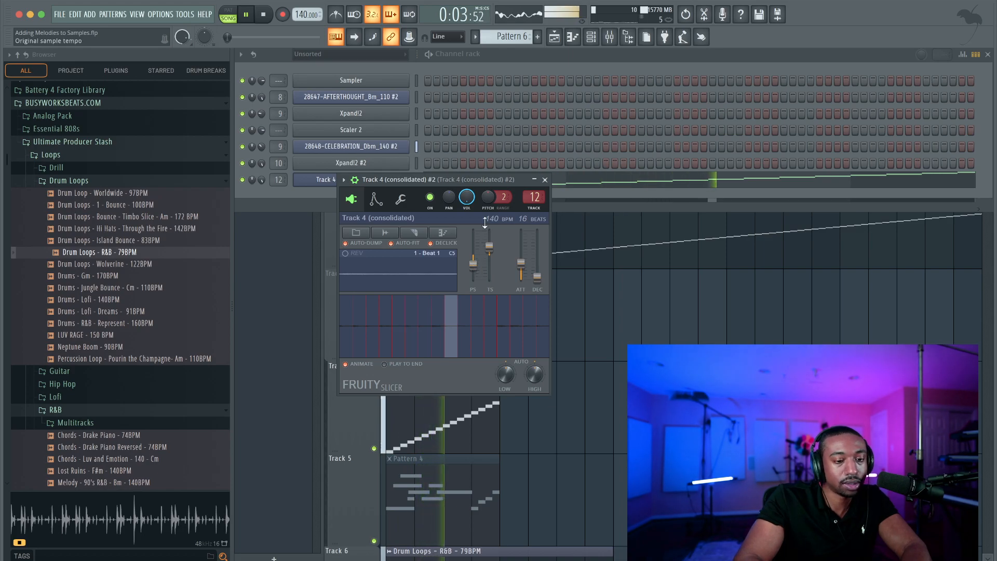
{"action": "left_click", "coordinate": [400, 200]}
{"action": "left_click_drag", "start_coordinate": [384, 241], "coordinate": [383, 237]}
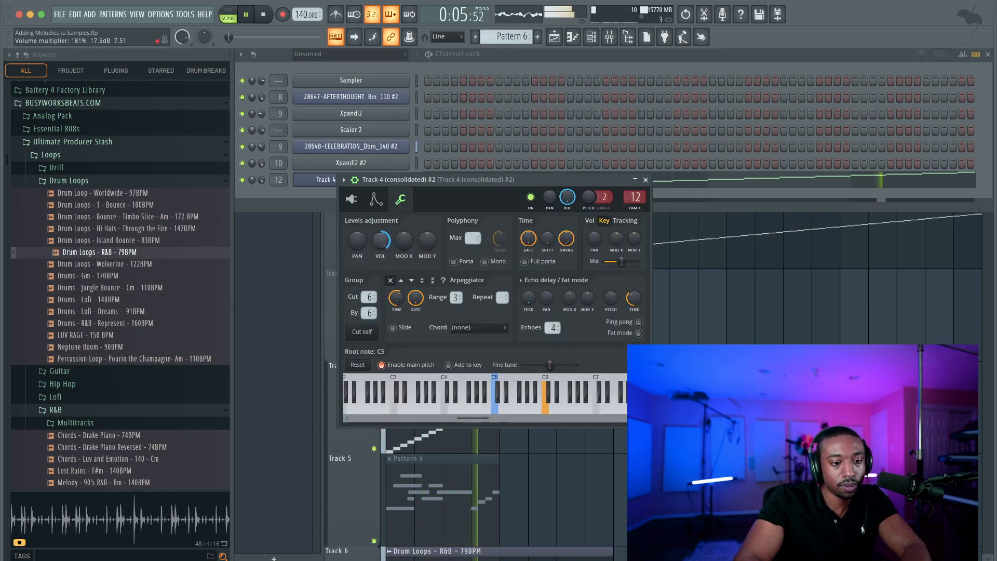
{"action": "left_click", "coordinate": [352, 199]}
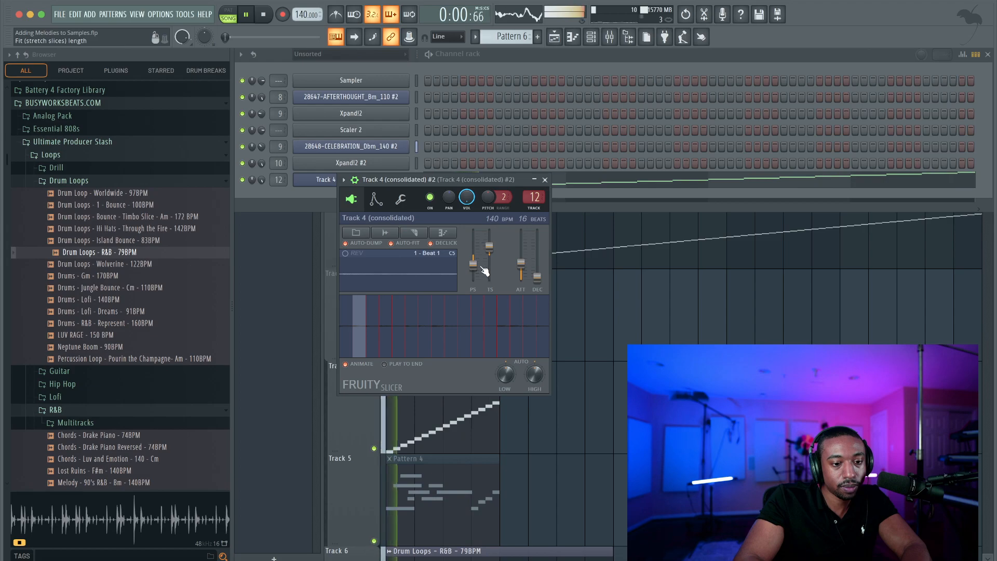
{"action": "left_click_drag", "start_coordinate": [473, 268], "coordinate": [474, 280]}
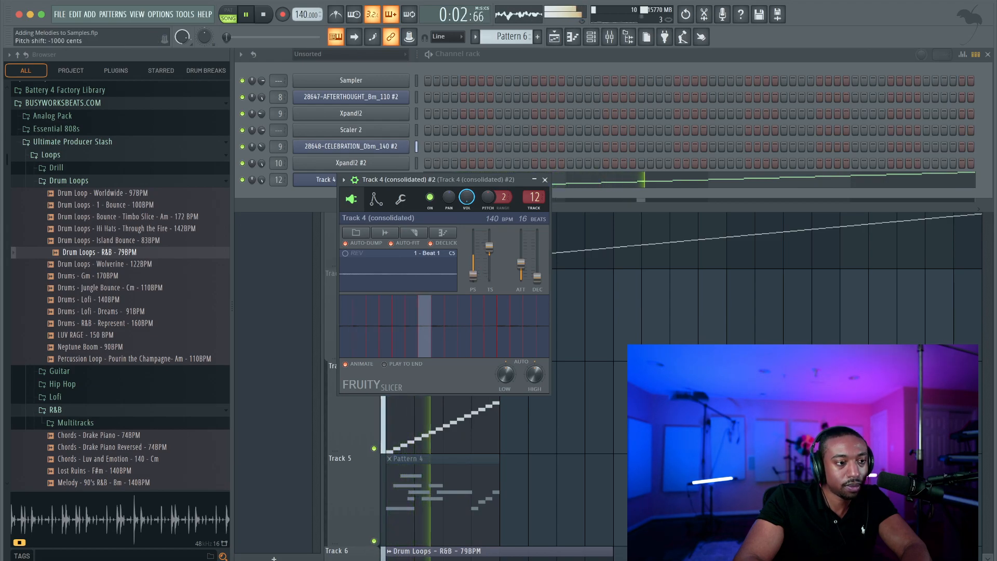
{"action": "key", "text": "space"}
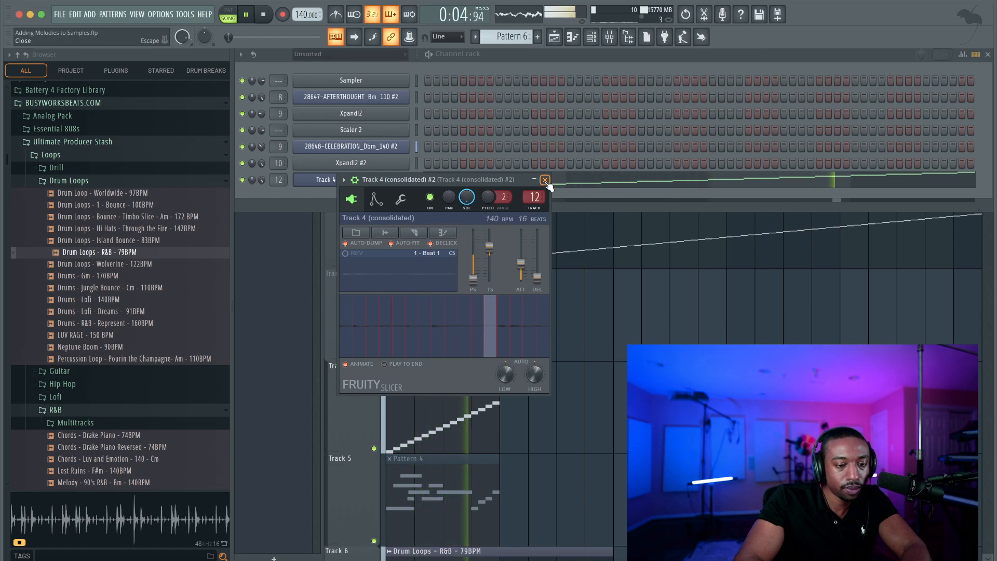
{"action": "left_click", "coordinate": [400, 200]}
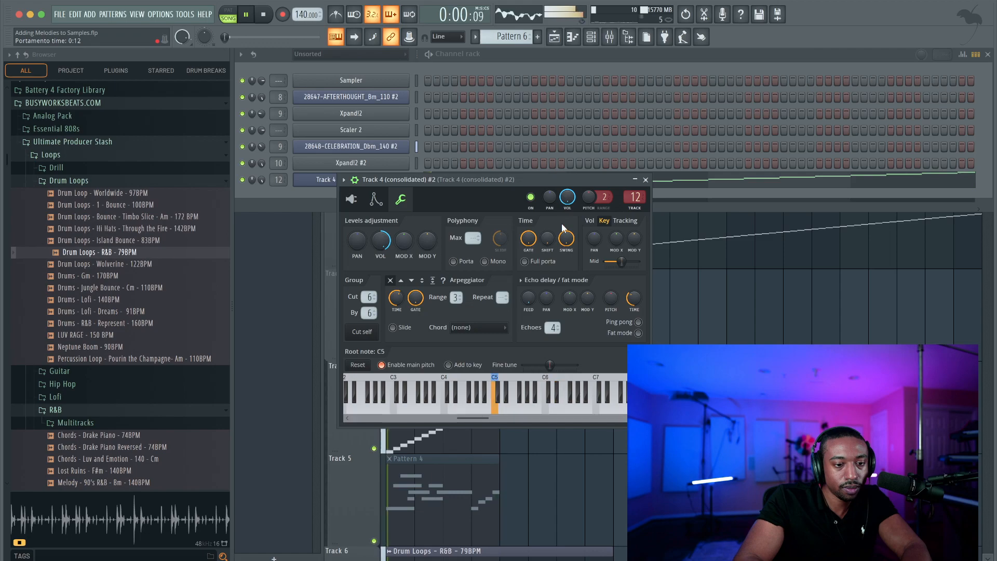
{"action": "left_click", "coordinate": [645, 182]}
- Load FabFilter Pro-MB onto the Xpand!2 mixer insert
{"action": "right_click", "coordinate": [571, 319]}
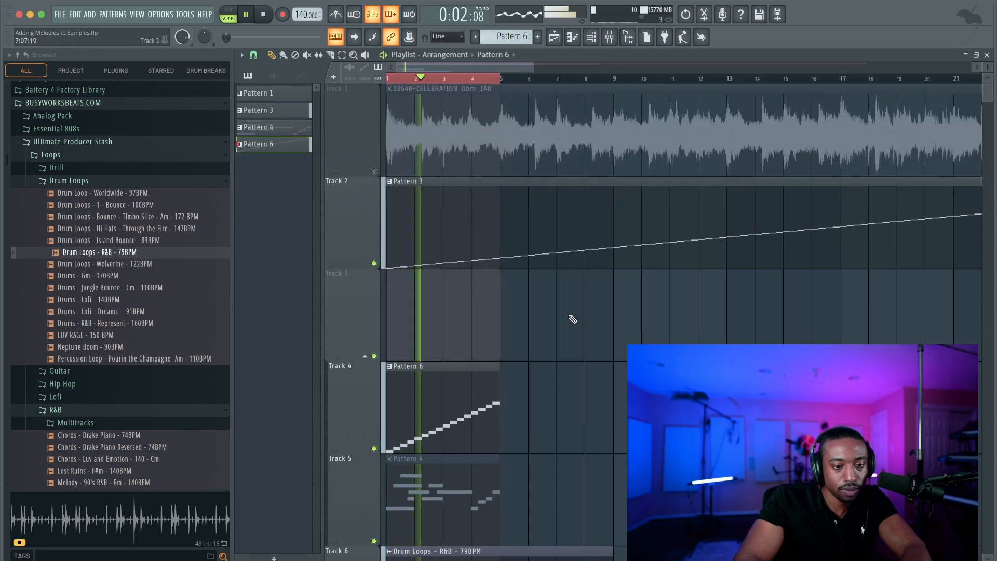
{"action": "left_click", "coordinate": [609, 38]}
{"action": "key", "text": "space"}
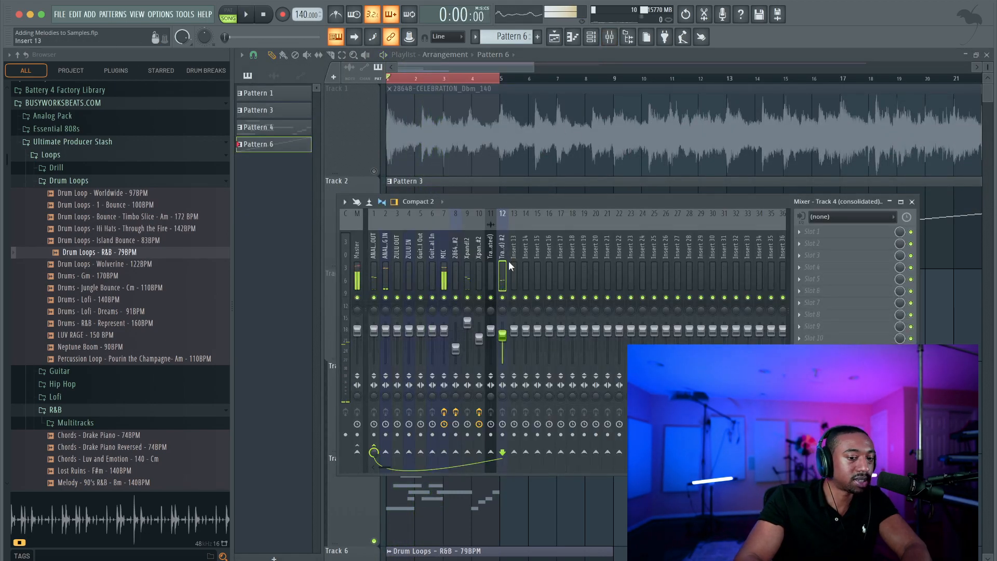
{"action": "key", "text": "space"}
{"action": "key", "text": "space"}
{"action": "left_click", "coordinate": [469, 285]}
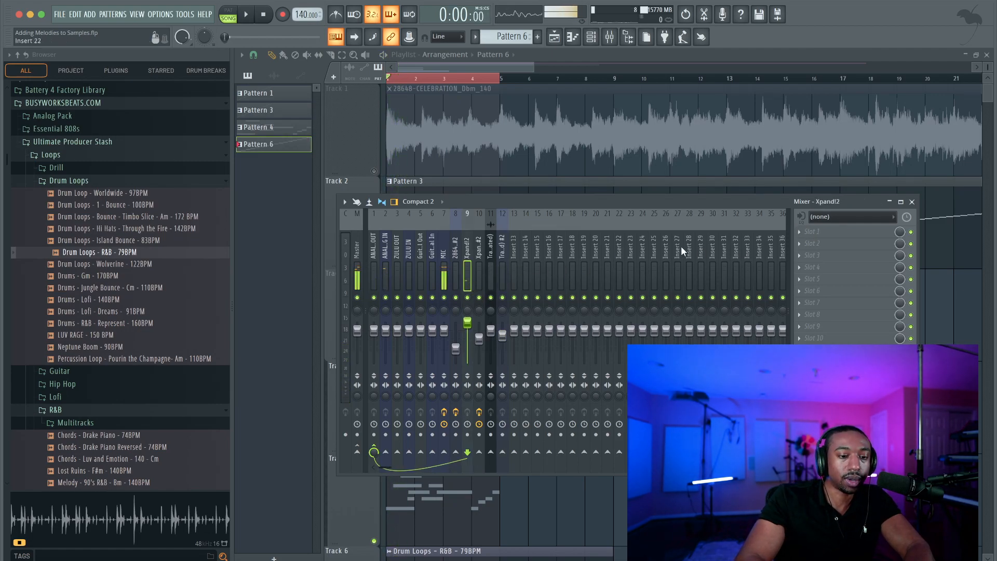
{"action": "left_click", "coordinate": [841, 231]}
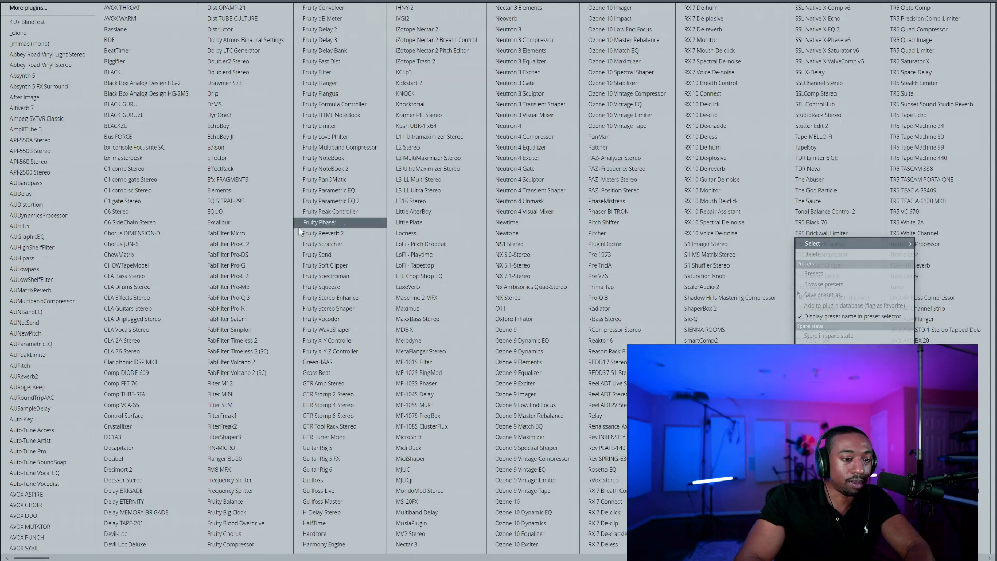
{"action": "left_click", "coordinate": [265, 287]}
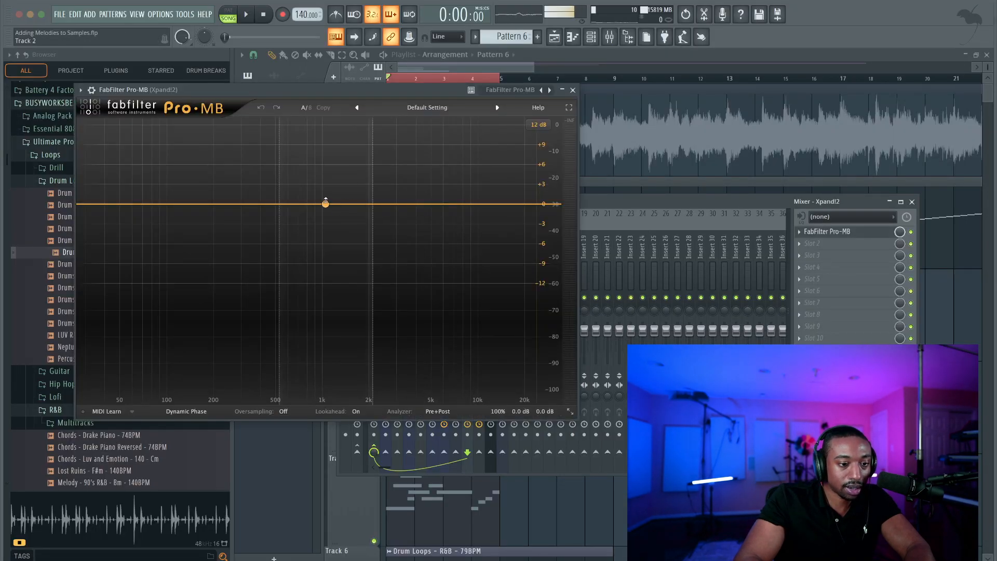
- Make band 1 span about 30–760 Hz with a -44 dB threshold, audition off
{"action": "left_click", "coordinate": [191, 204]}
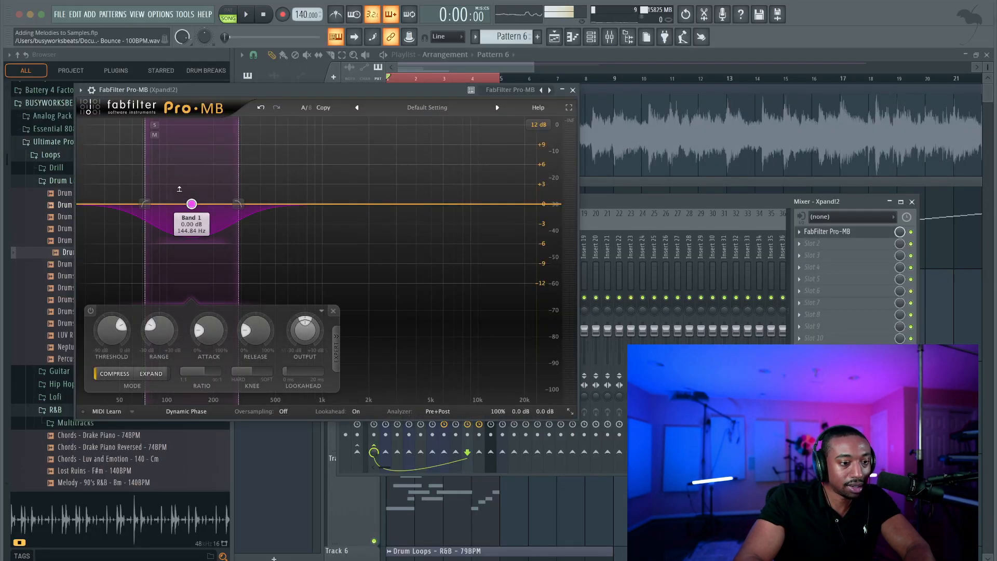
{"action": "left_click", "coordinate": [335, 346]}
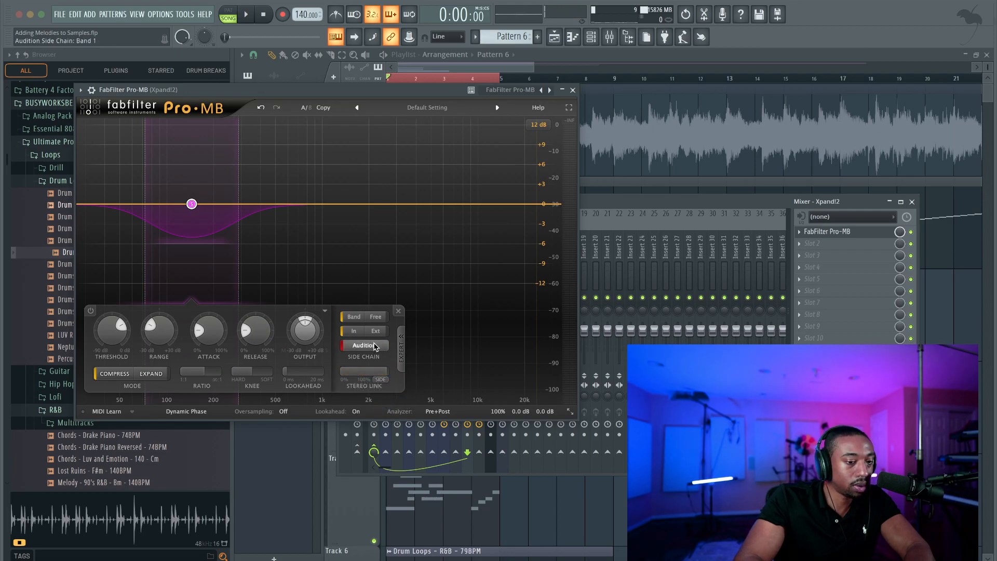
{"action": "left_click_drag", "start_coordinate": [238, 203], "coordinate": [306, 199]}
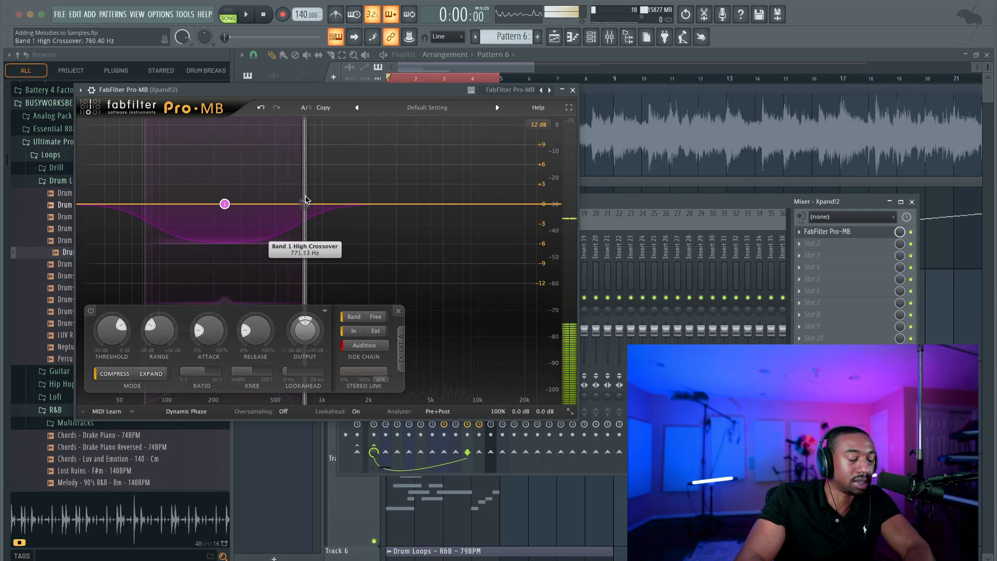
{"action": "key", "text": "space"}
{"action": "left_click_drag", "start_coordinate": [144, 204], "coordinate": [79, 203]}
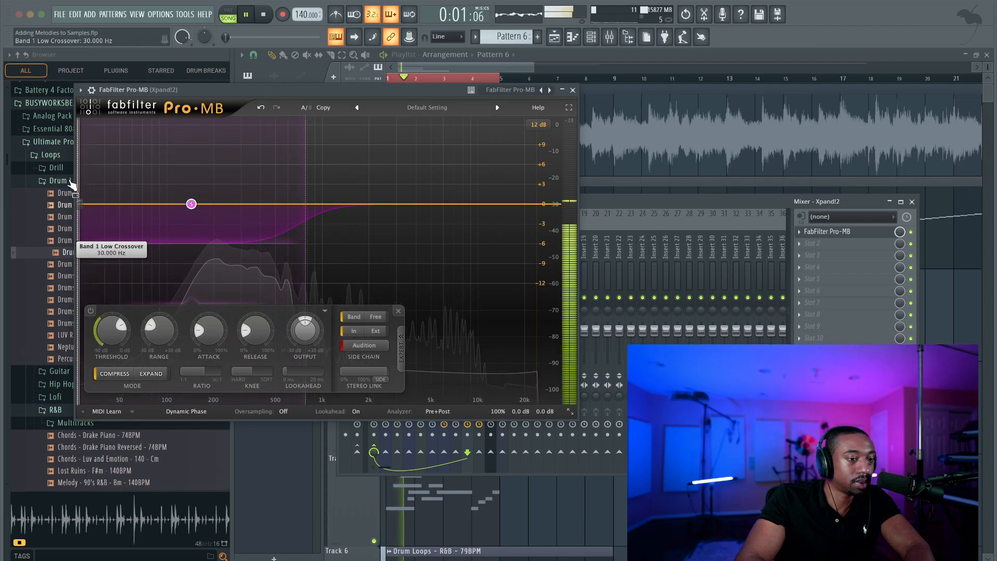
{"action": "left_click_drag", "start_coordinate": [106, 328], "coordinate": [95, 333]}
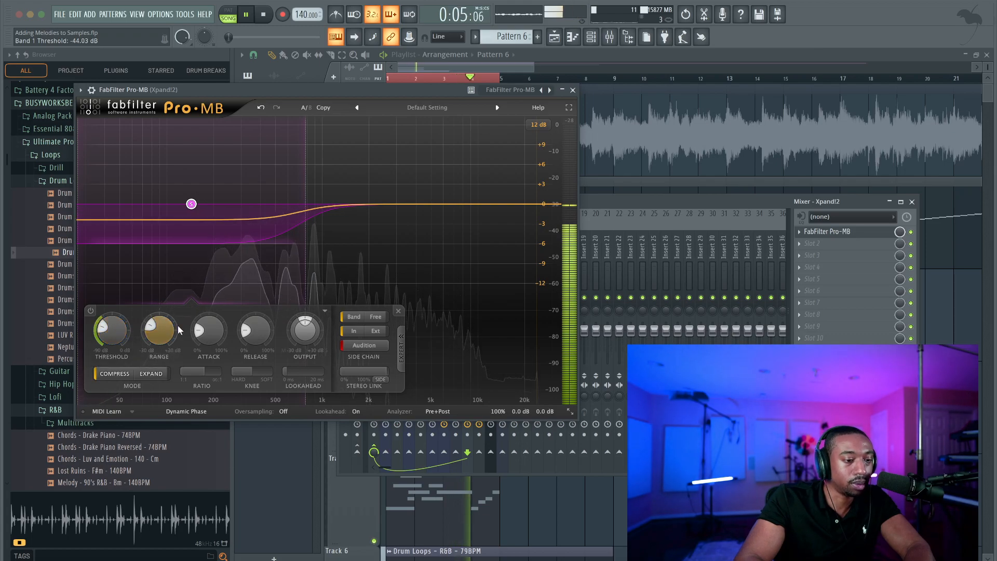
{"action": "left_click", "coordinate": [361, 345]}
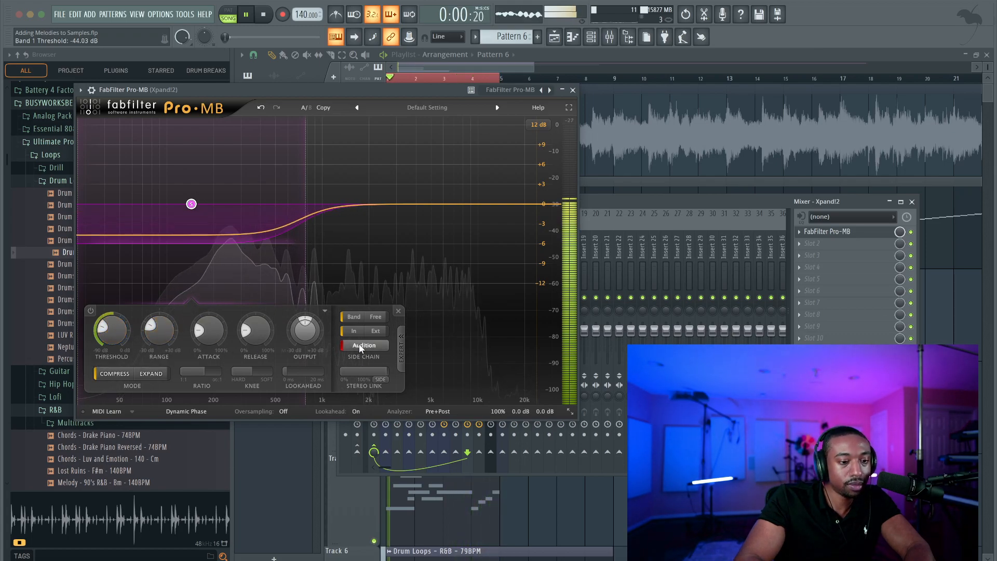
{"action": "key", "text": "space"}
{"action": "left_click", "coordinate": [573, 90]}
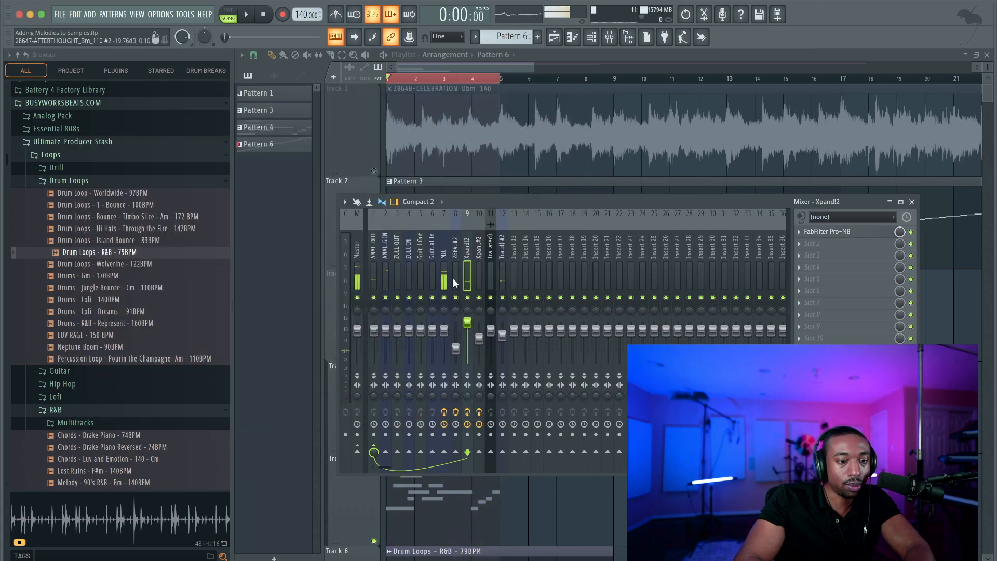
- Load FabFilter Pro-MB on the consolidated Track 4 mixer insert 12
{"action": "left_click", "coordinate": [502, 259]}
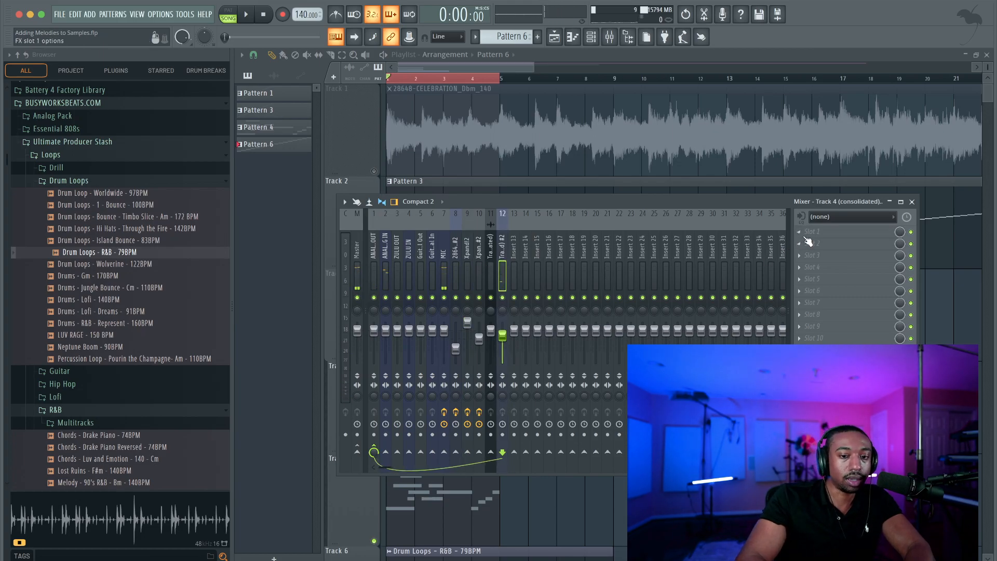
{"action": "left_click", "coordinate": [808, 241]}
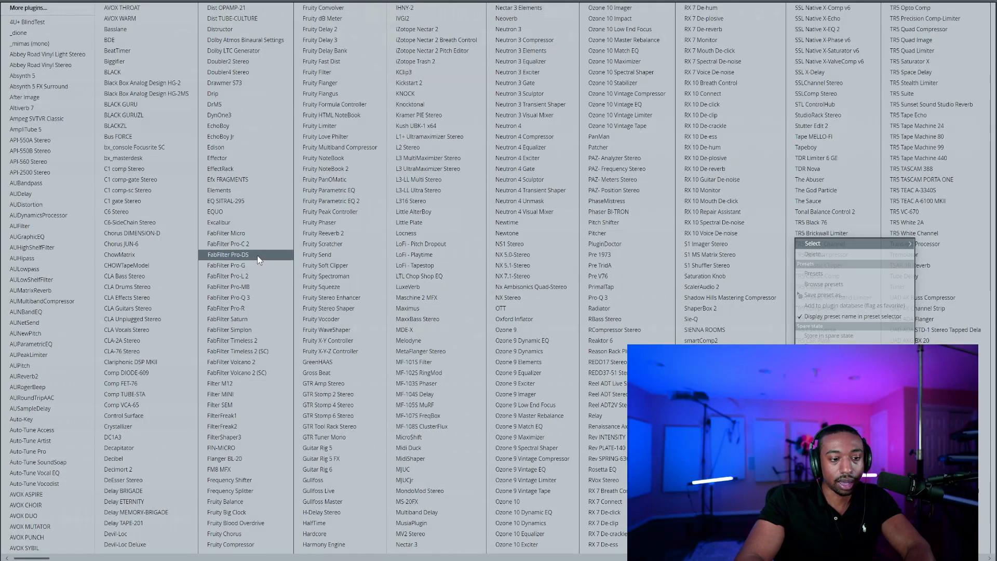
{"action": "left_click", "coordinate": [263, 287]}
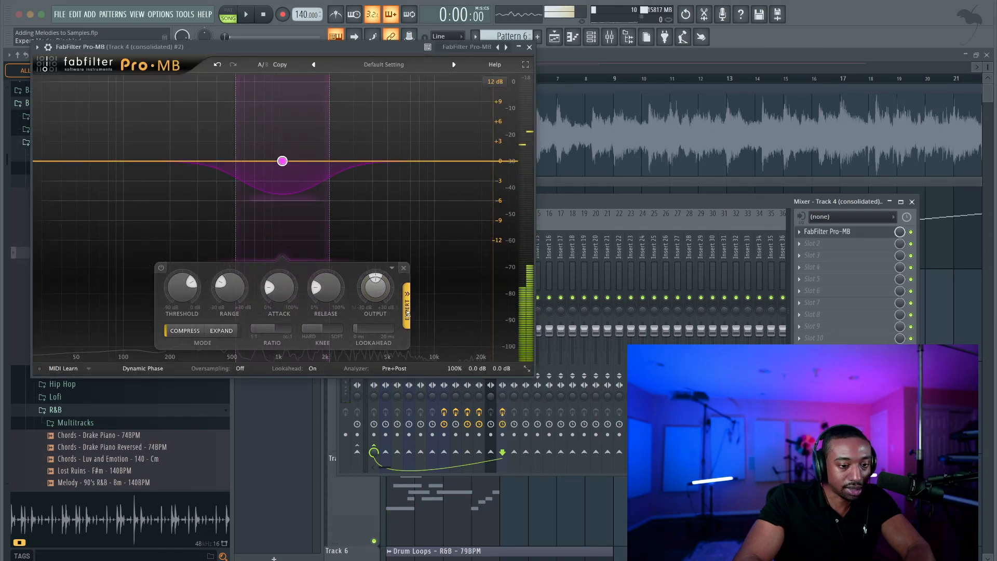
- Set band 1 to span about 230 Hz–20 kHz with a threshold near -42 dB
{"action": "left_click", "coordinate": [406, 304]}
{"action": "left_click", "coordinate": [412, 336]}
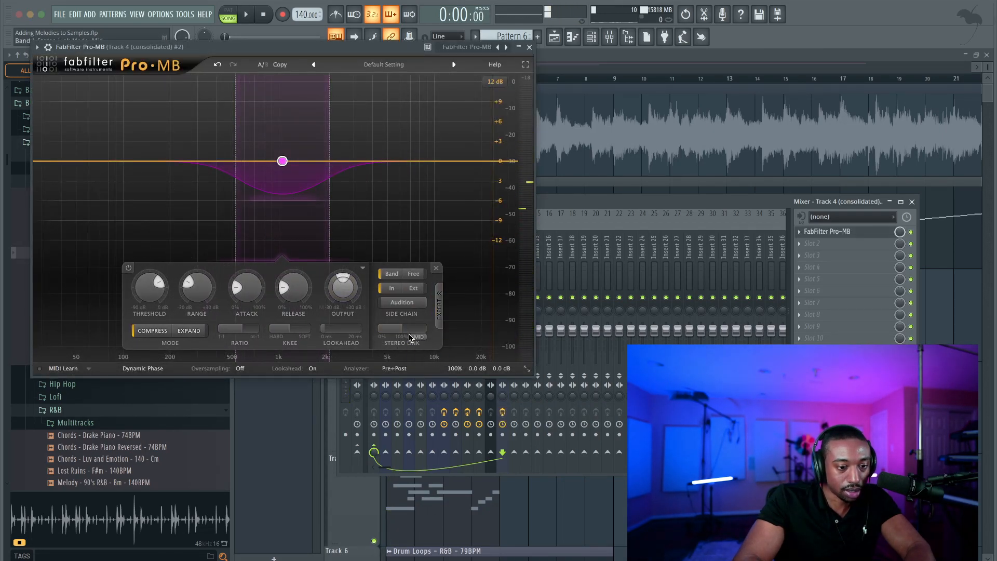
{"action": "left_click_drag", "start_coordinate": [329, 147], "coordinate": [514, 155]}
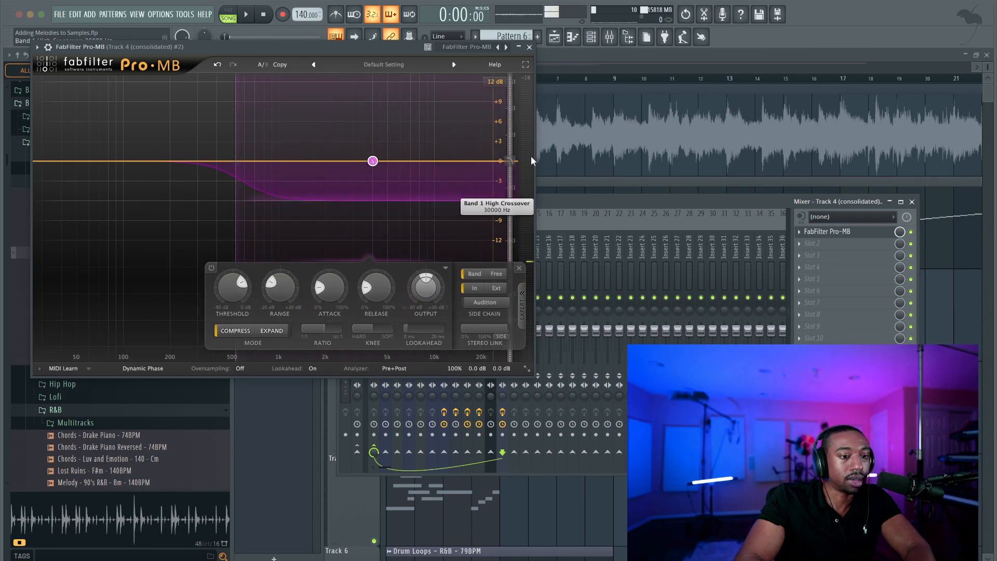
{"action": "left_click_drag", "start_coordinate": [235, 197], "coordinate": [185, 197]}
{"action": "key", "text": "space"}
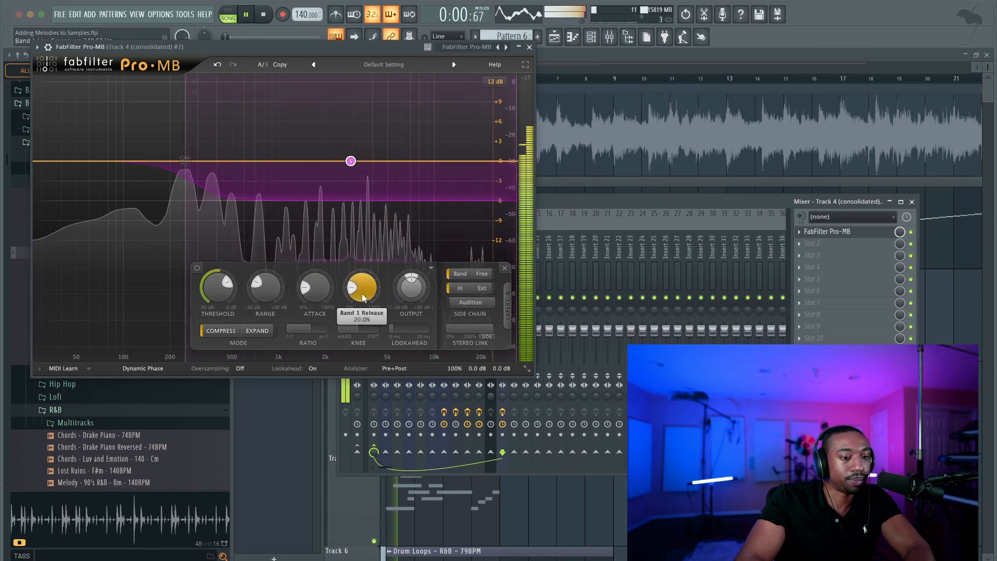
{"action": "left_click_drag", "start_coordinate": [226, 283], "coordinate": [206, 279]}
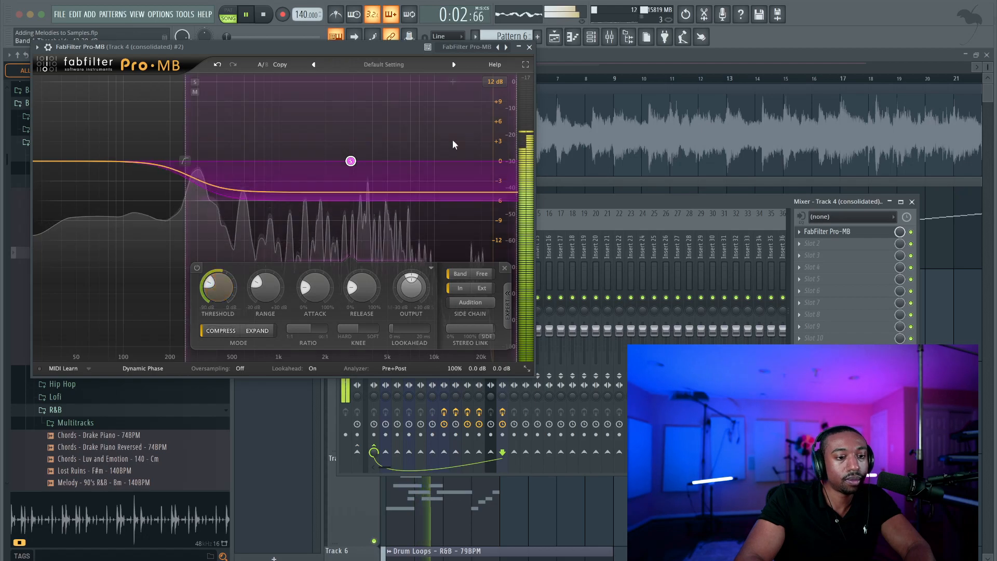
{"action": "left_click", "coordinate": [529, 48]}
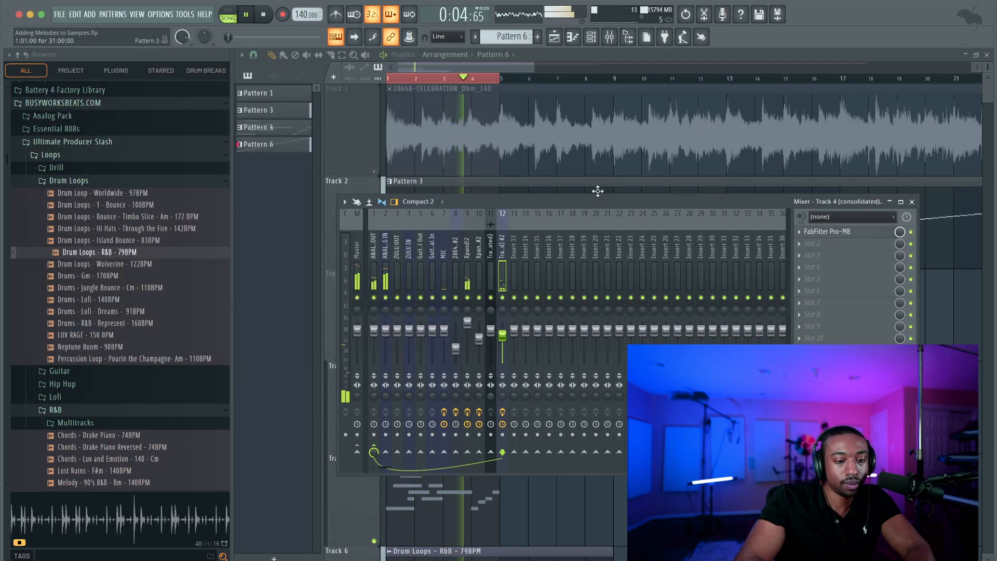
- Turn the Xpand!2 melody fader down slightly, to about 118%
{"action": "left_click", "coordinate": [911, 201]}
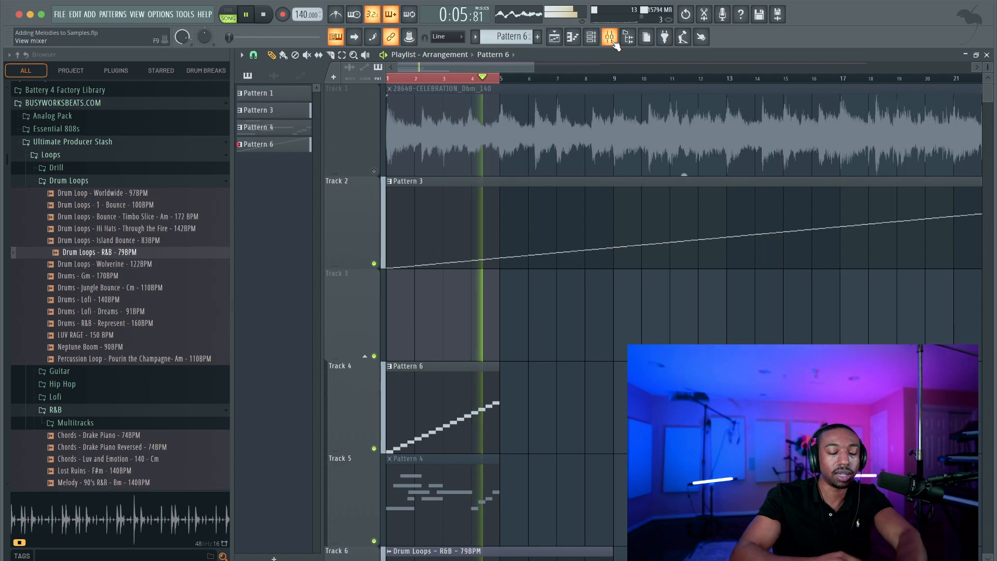
{"action": "left_click", "coordinate": [591, 37]}
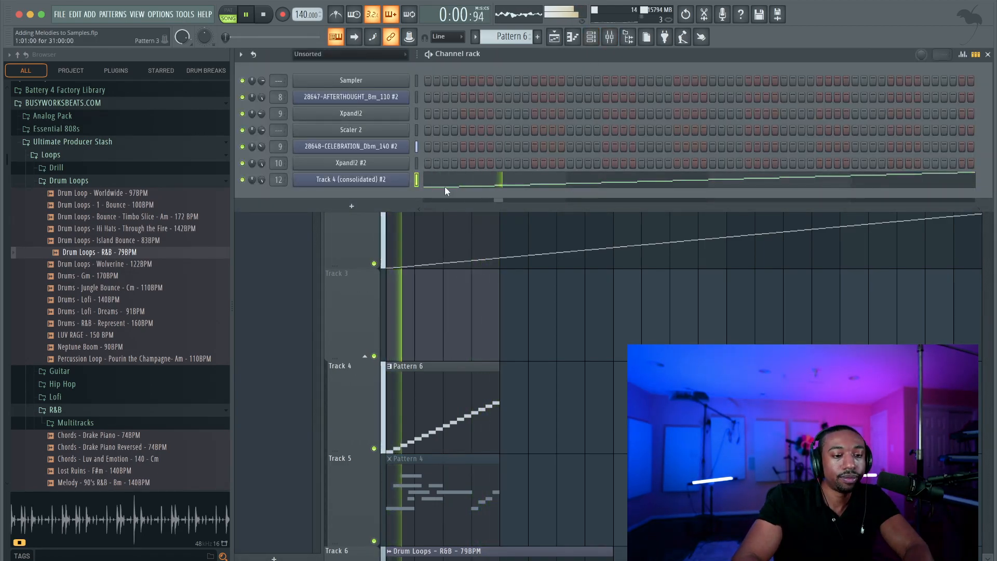
{"action": "left_click", "coordinate": [474, 310]}
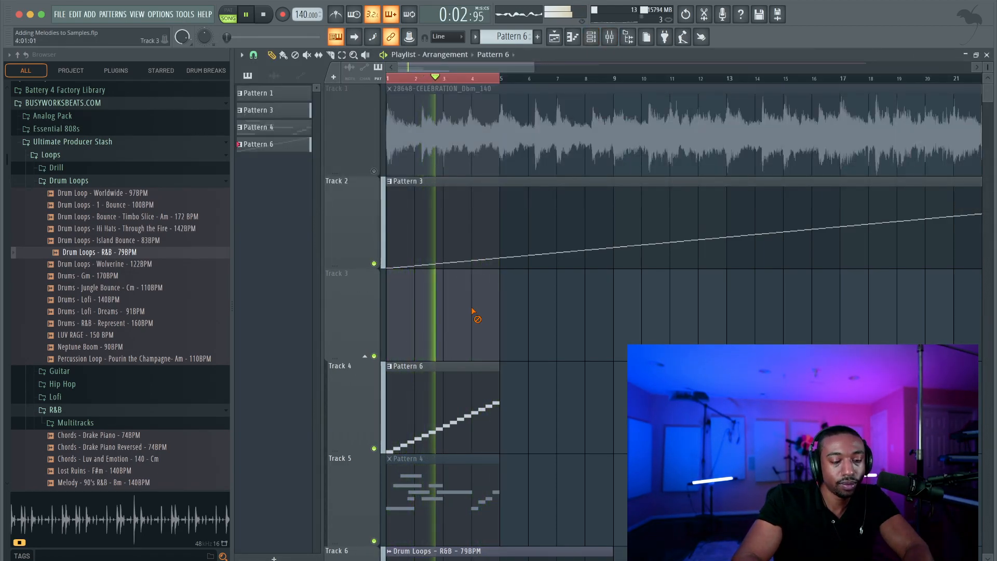
{"action": "left_click", "coordinate": [609, 39]}
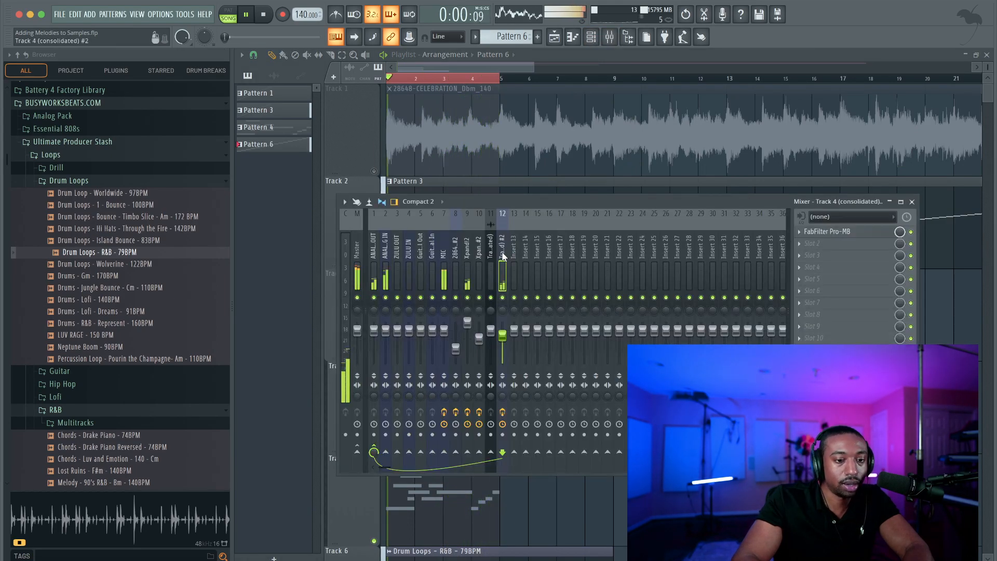
{"action": "left_click_drag", "start_coordinate": [469, 328], "coordinate": [469, 352]}
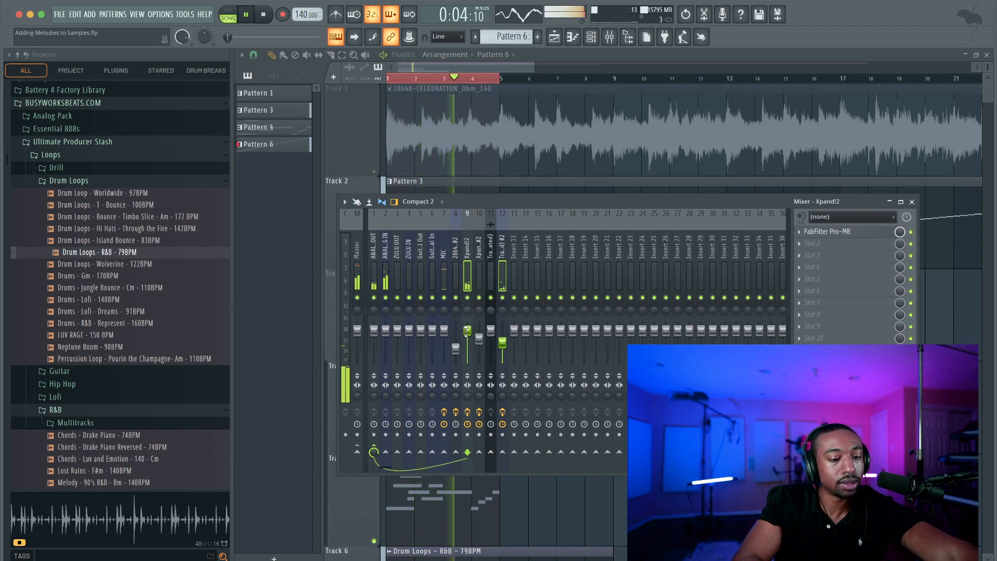
- Set the channel rack filter to All and lower drum loop insert 13 to about 64%
{"action": "left_click", "coordinate": [591, 37]}
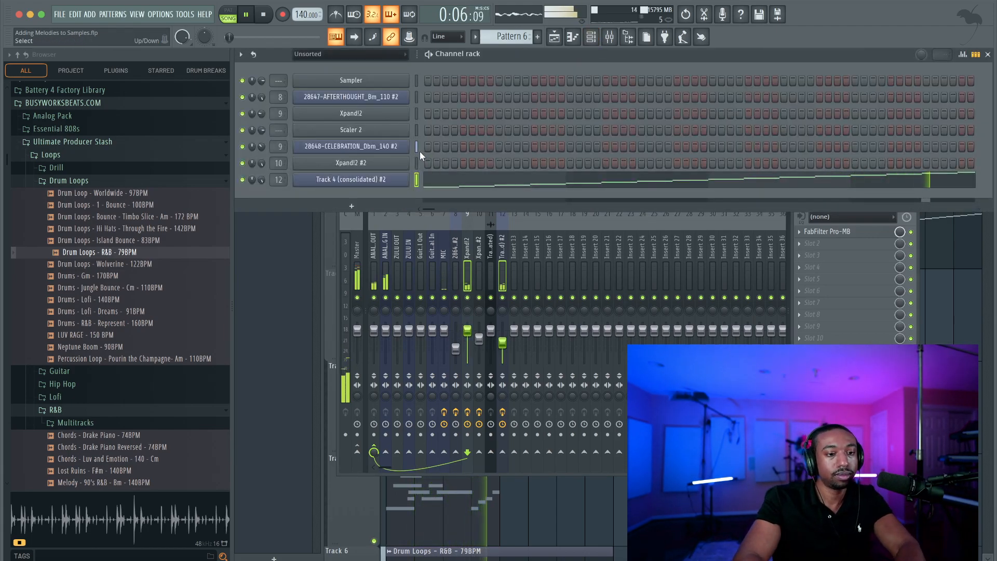
{"action": "left_click", "coordinate": [329, 57]}
{"action": "left_click", "coordinate": [328, 63]}
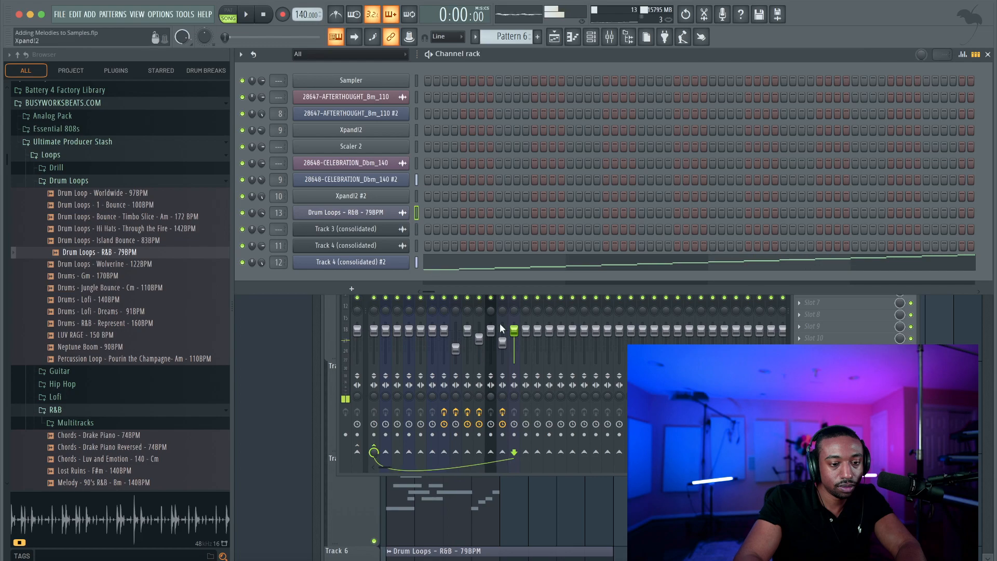
{"action": "left_click_drag", "start_coordinate": [514, 330], "coordinate": [514, 342]}
{"action": "key", "text": "space"}
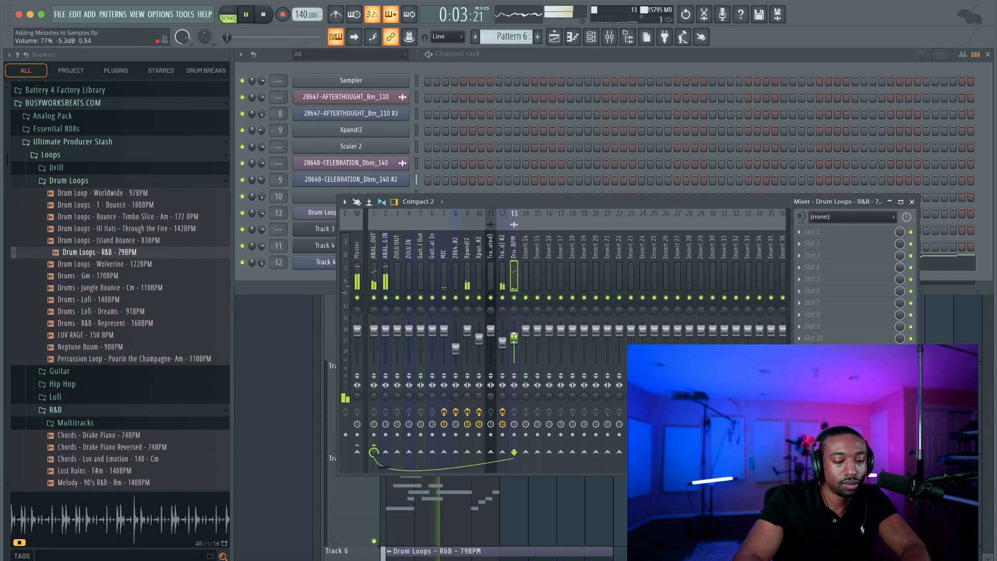
{"action": "right_click", "coordinate": [571, 494]}
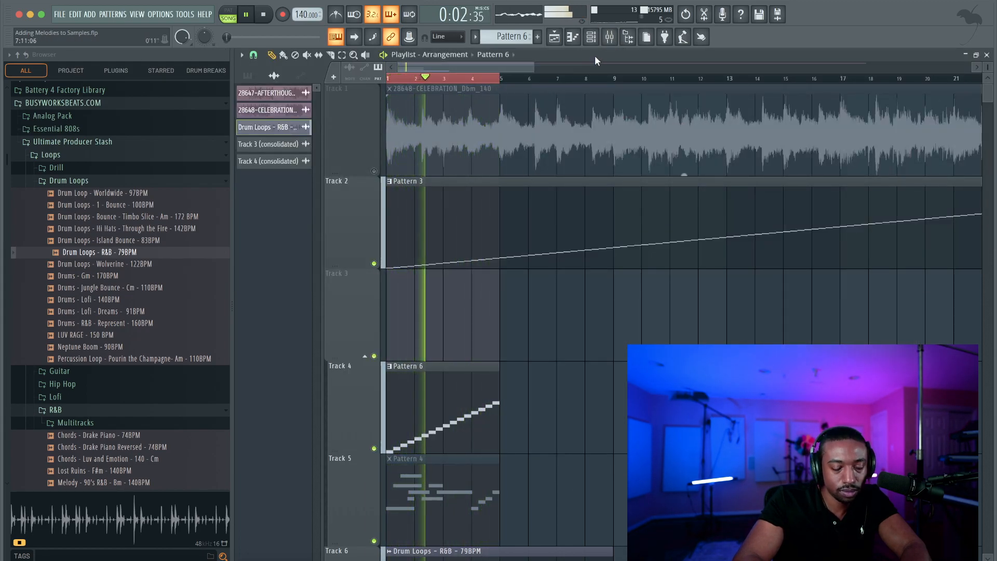
- Move Pattern 6 to start at bar 5 and trim Pattern 3 to four bars
{"action": "key", "text": "space"}
{"action": "left_click_drag", "start_coordinate": [441, 385], "coordinate": [541, 393]}
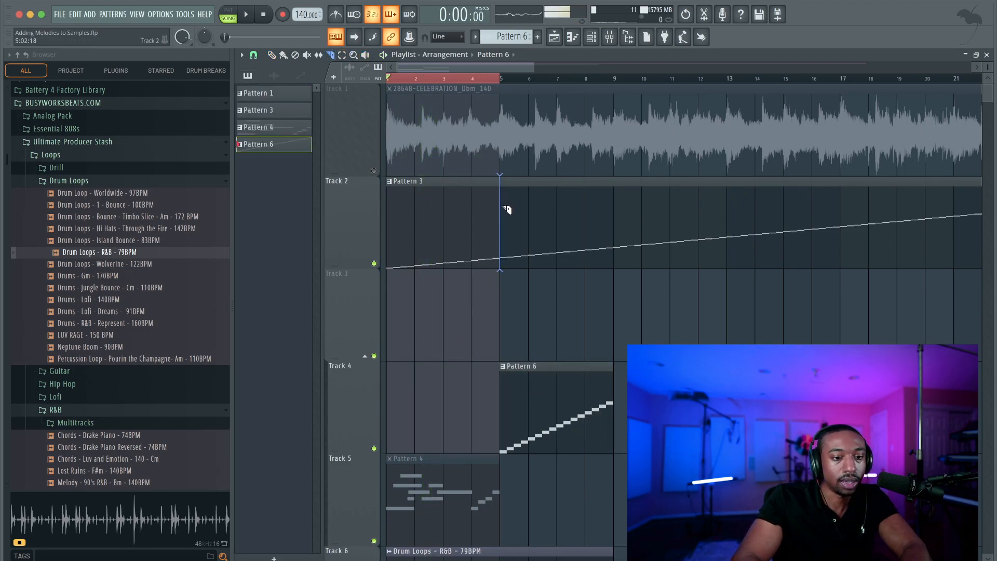
{"action": "mouse_move", "coordinate": [535, 218]}
{"action": "left_mouse_down"}
{"action": "mouse_move", "coordinate": [452, 216]}
{"action": "mouse_move", "coordinate": [552, 217]}
{"action": "left_mouse_up"}
- Set the loop region to bars 1–9 and play it back
{"action": "left_click_drag", "start_coordinate": [618, 80], "coordinate": [392, 83]}
{"action": "key", "text": "space"}
{"action": "scroll", "coordinate": [567, 332], "scroll_direction": "down", "scroll_amount": 5}
{"action": "scroll", "coordinate": [569, 338], "scroll_direction": "up", "scroll_amount": 5}
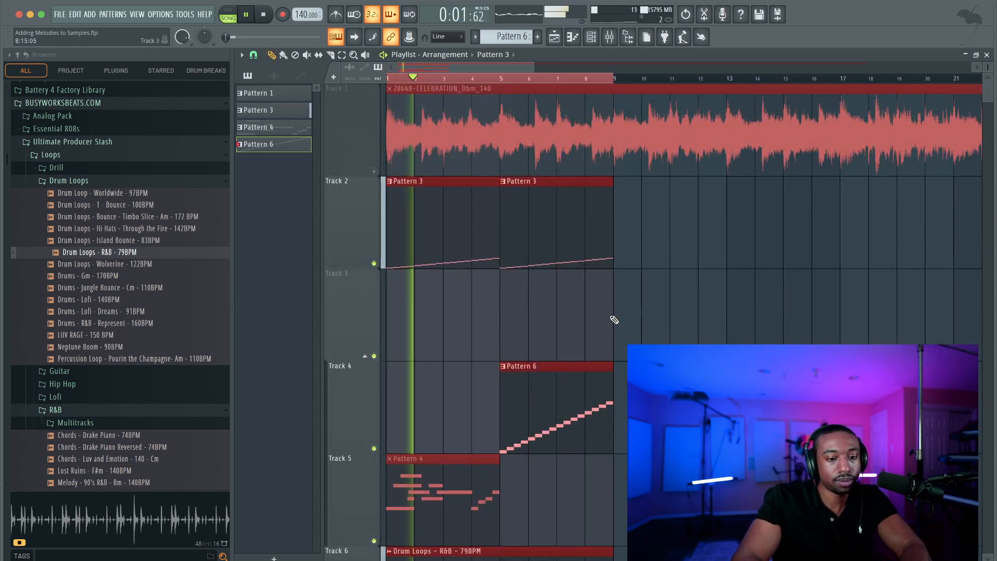
{"action": "left_click", "coordinate": [612, 40]}
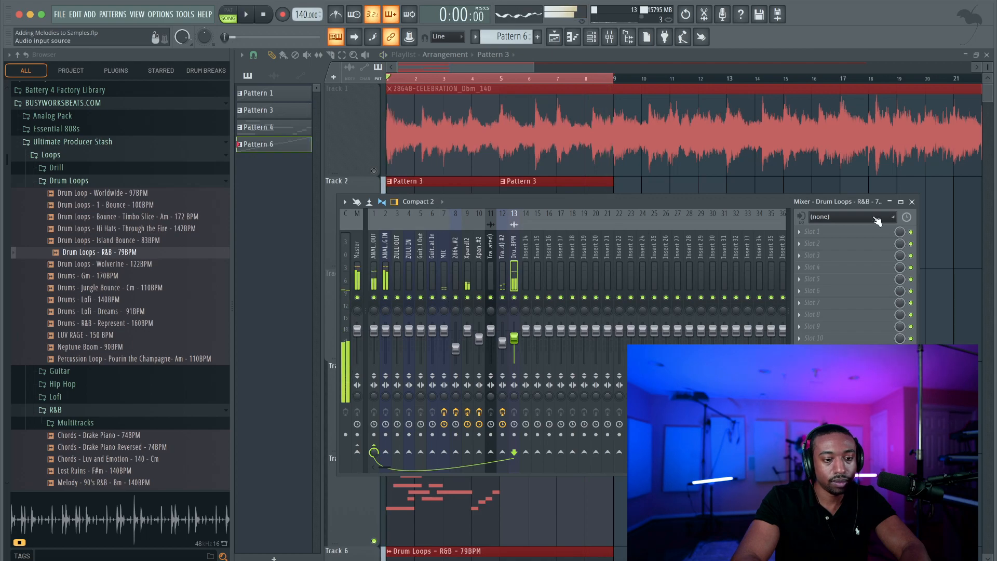
{"action": "left_click", "coordinate": [912, 202]}
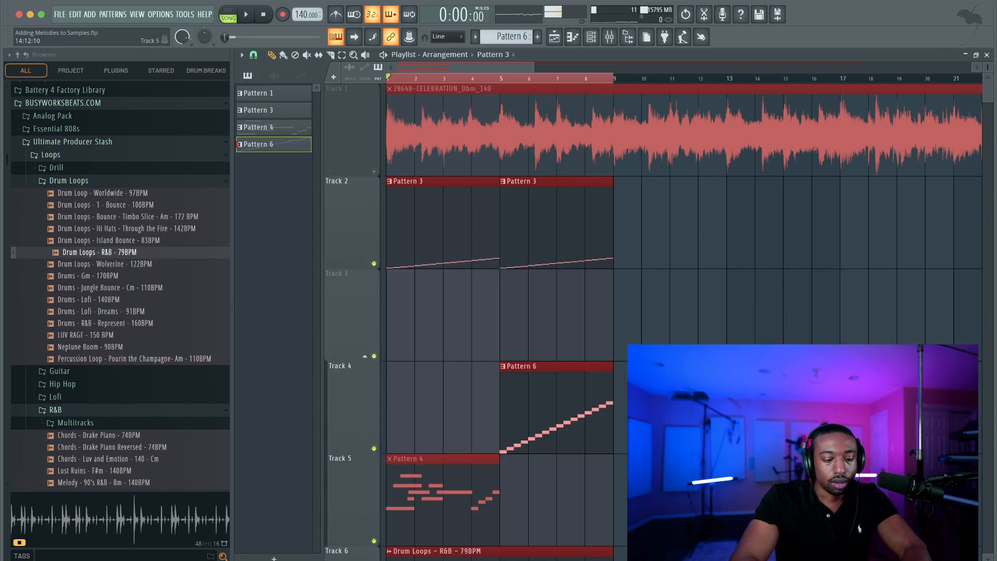